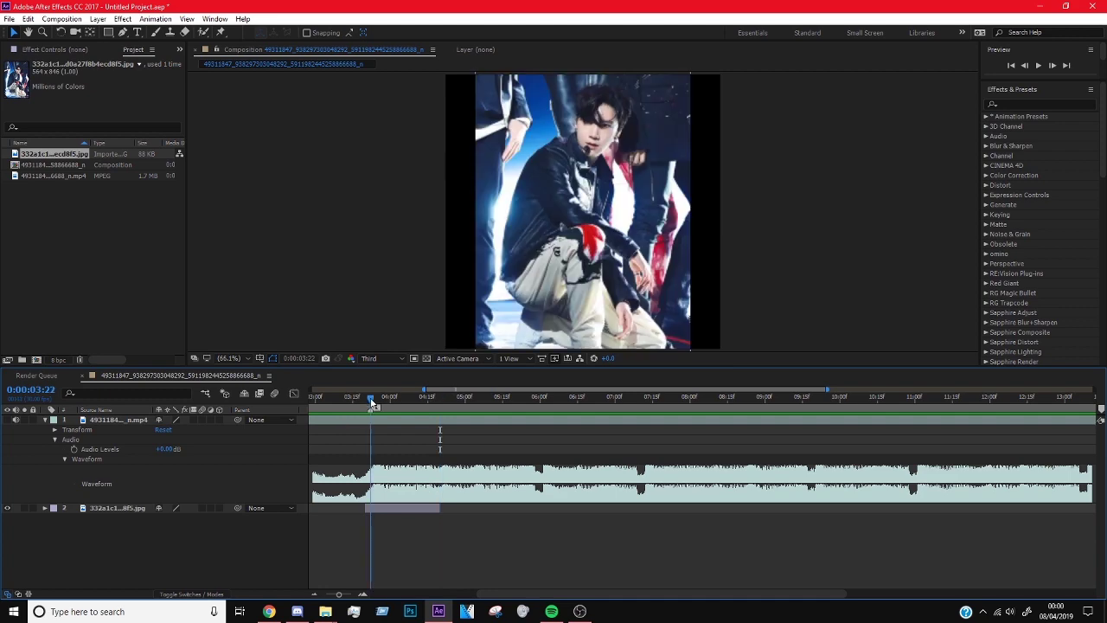
- Import the 0be055e… photo, place it after the first photo in the timeline, and end it at 0:00:05:04
left_click(325, 612)
left_click(383, 562)
left_click(370, 178)
left_click(128, 304)
left_click_drag(127, 304, 122, 261)
left_click_drag(52, 154, 450, 508)
left_click(475, 403)
key("alt+]")
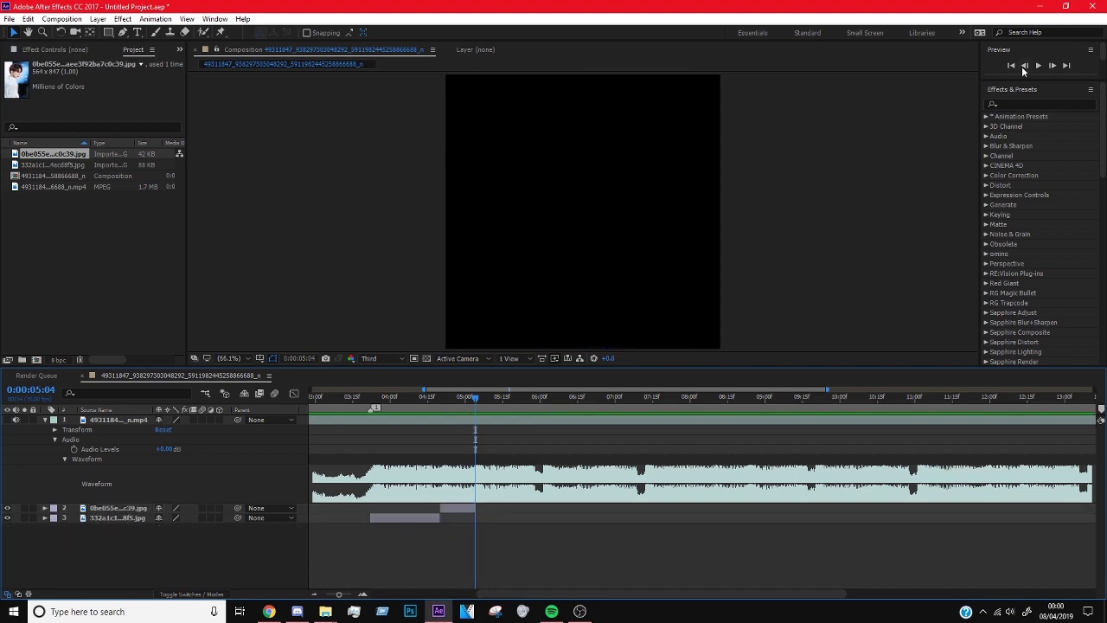
- Import the 203a3d0… photo, place it after the second photo in the timeline, and end it at 0:00:06:01
left_click(540, 400)
left_click(296, 612)
left_click(325, 611)
left_click(347, 558)
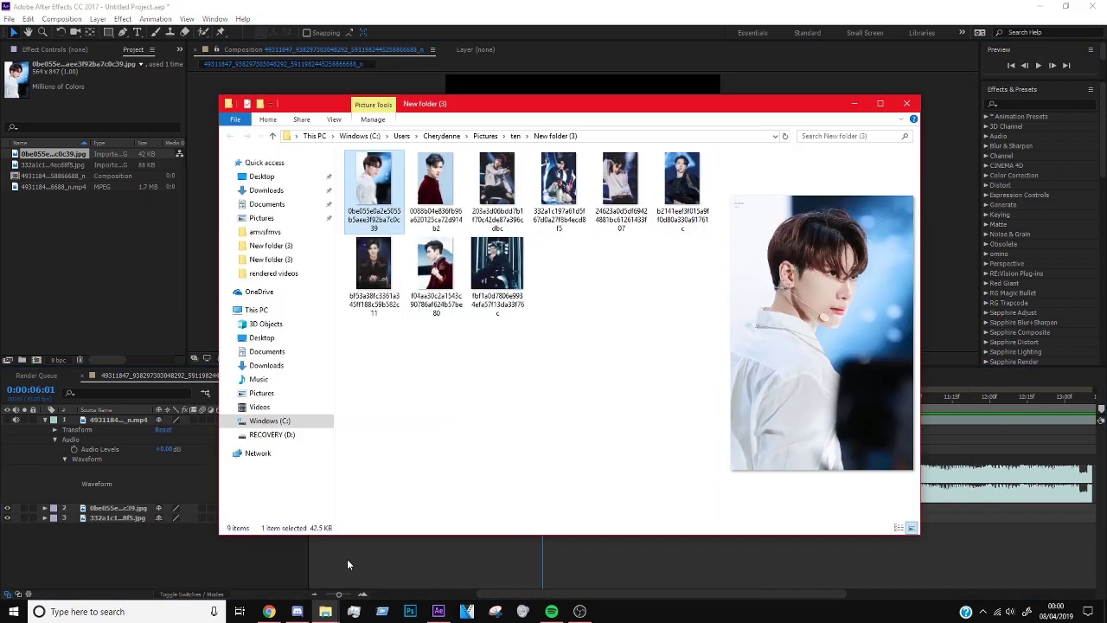
left_click(498, 186)
left_click_drag(69, 293, 76, 268)
left_click_drag(52, 164, 504, 514)
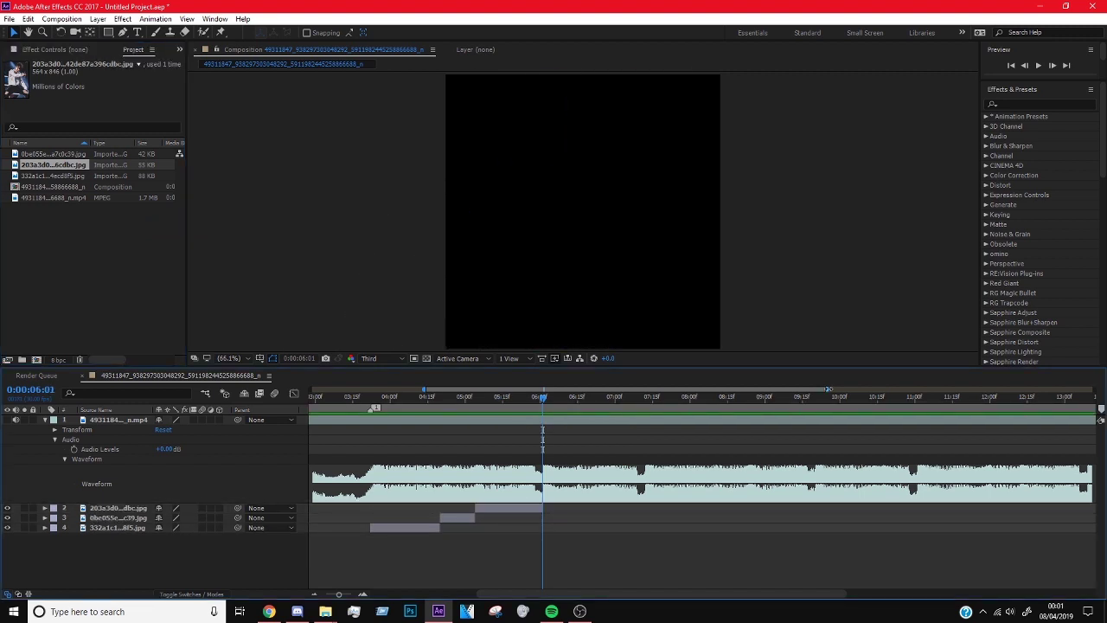
- Fit the first photo to the composition width and pre-compose it
key("=")
left_click(483, 398)
left_click(595, 207)
key("ctrl+alt+shift+h")
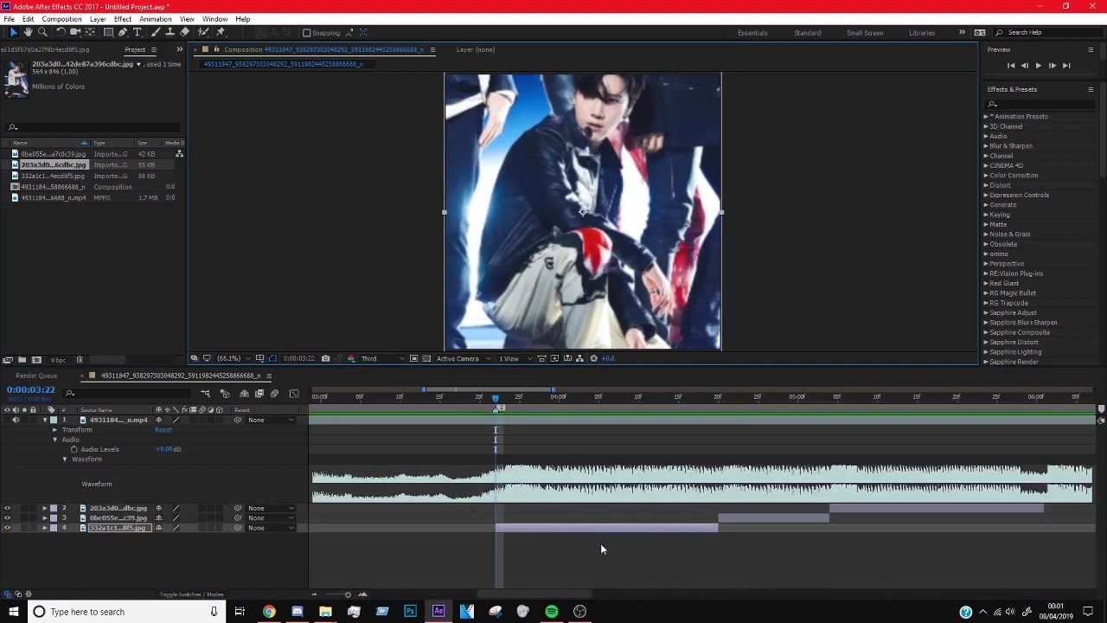
key("ctrl+shift+c")
left_click(609, 292)
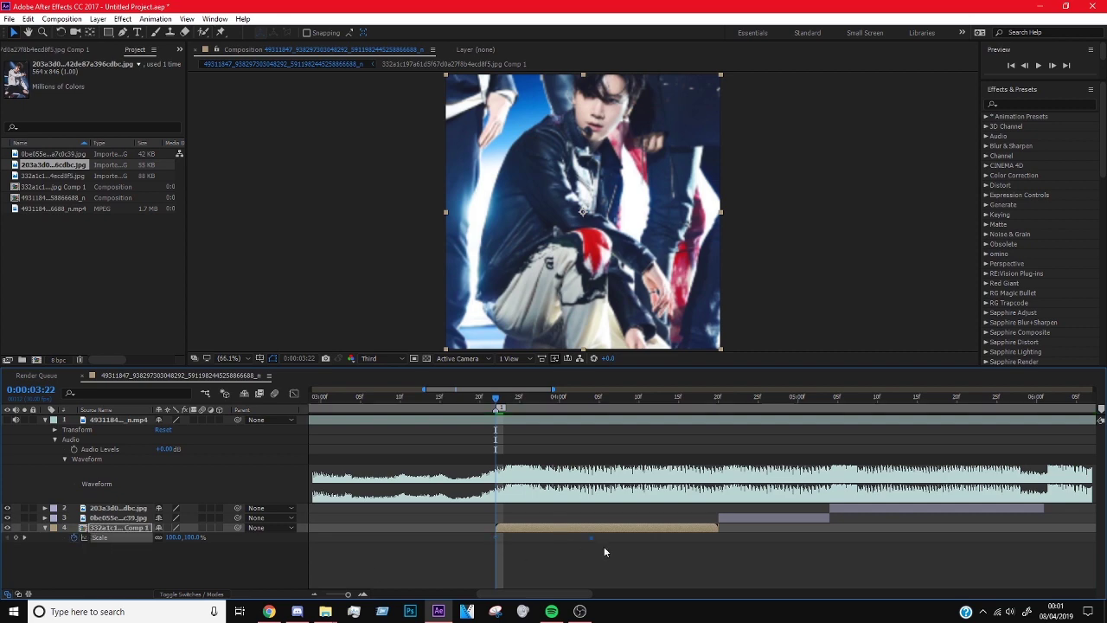
- Keyframe the first photo's scale at 200% at its start, 100% midway and 65% at 0:00:04:20, and display its value graph
type("0")
key("Return")
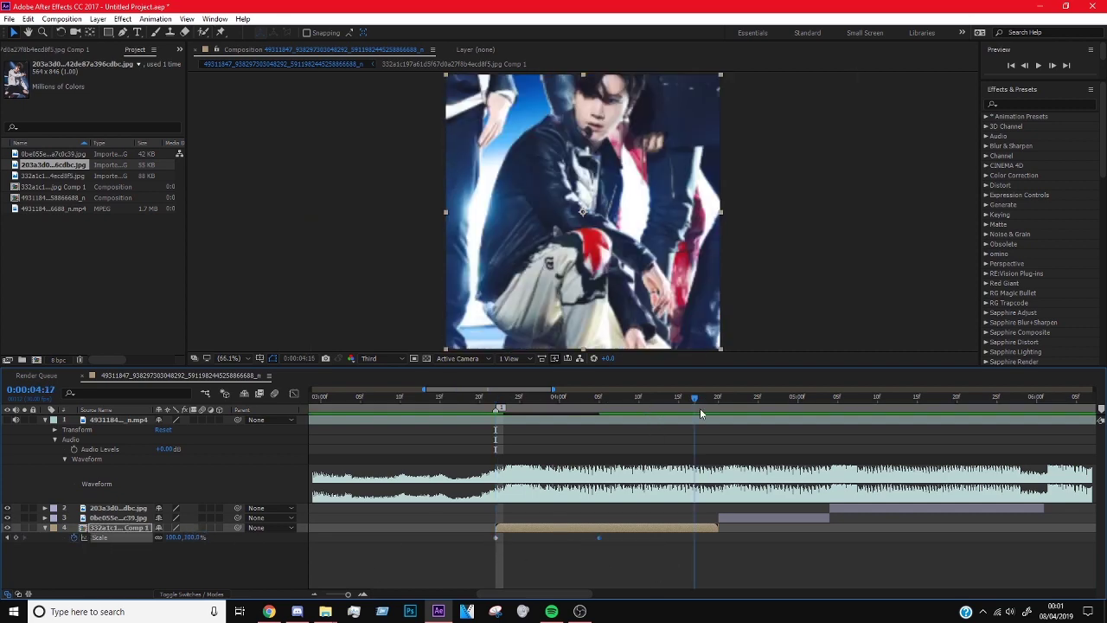
left_click(718, 398)
key("shift+F3")
left_click_drag(483, 417, 724, 543)
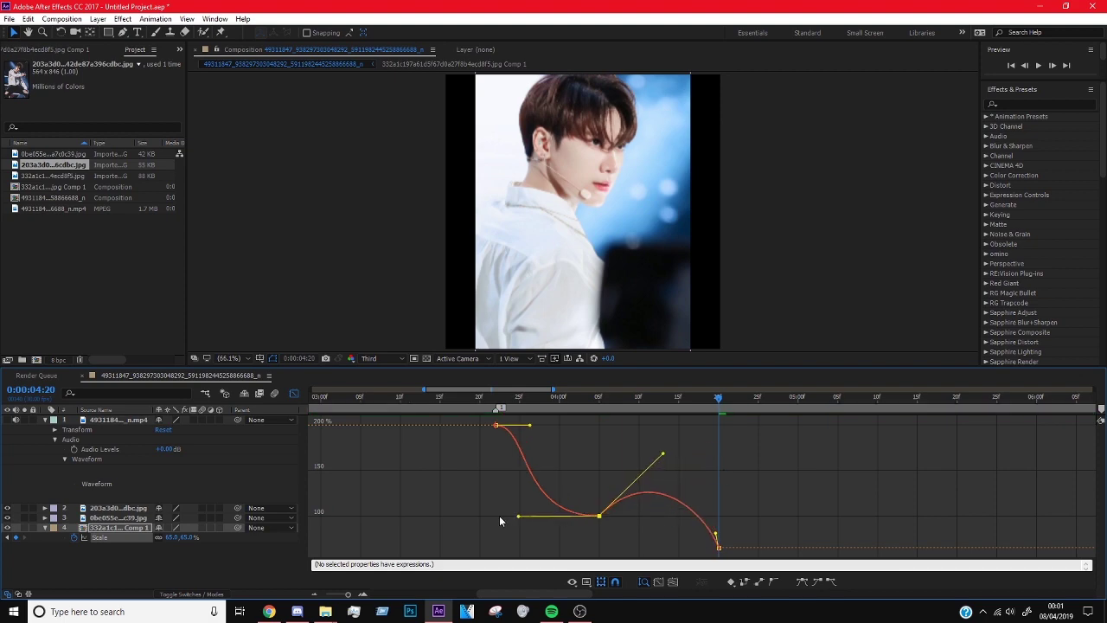
- Shape the first photo's scale curve with a steep start and a smooth bend around the 100% keyframe, previewing the motion
left_click(1039, 66)
left_click_drag(504, 433, 497, 448)
left_click(1038, 65)
left_click(1039, 66)
left_click_drag(599, 515, 667, 460)
left_click(1038, 66)
left_click(1039, 66)
left_click(1038, 66)
left_click(1038, 66)
left_click(1039, 66)
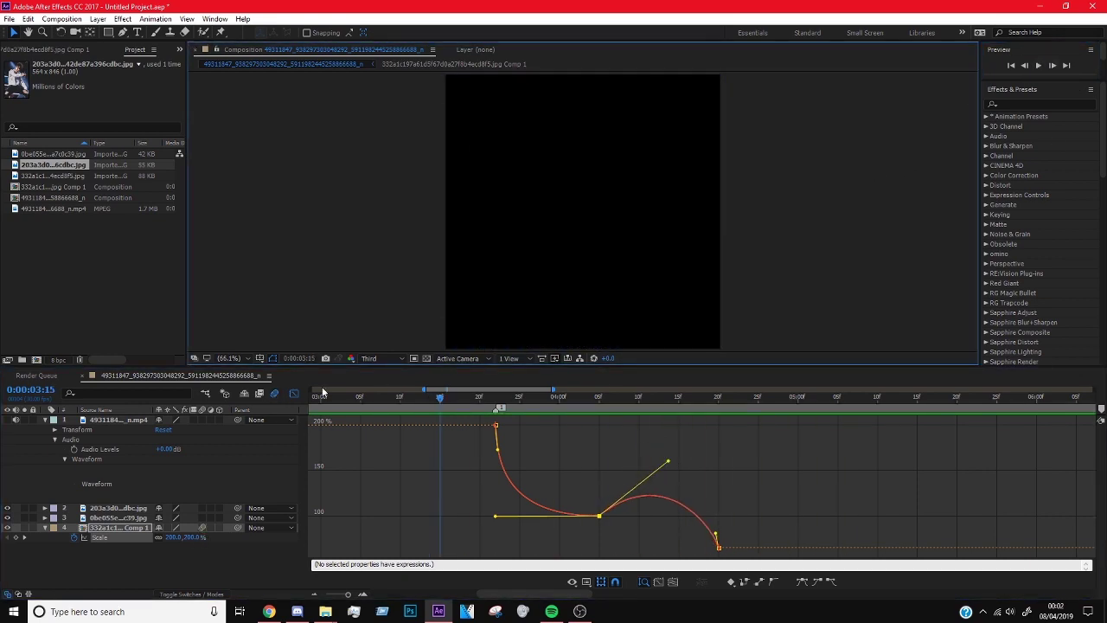
- Widen the second photo to fill the composition width and pre-compose it
key("shift+F3")
left_click_drag(440, 399, 739, 416)
left_click(605, 259)
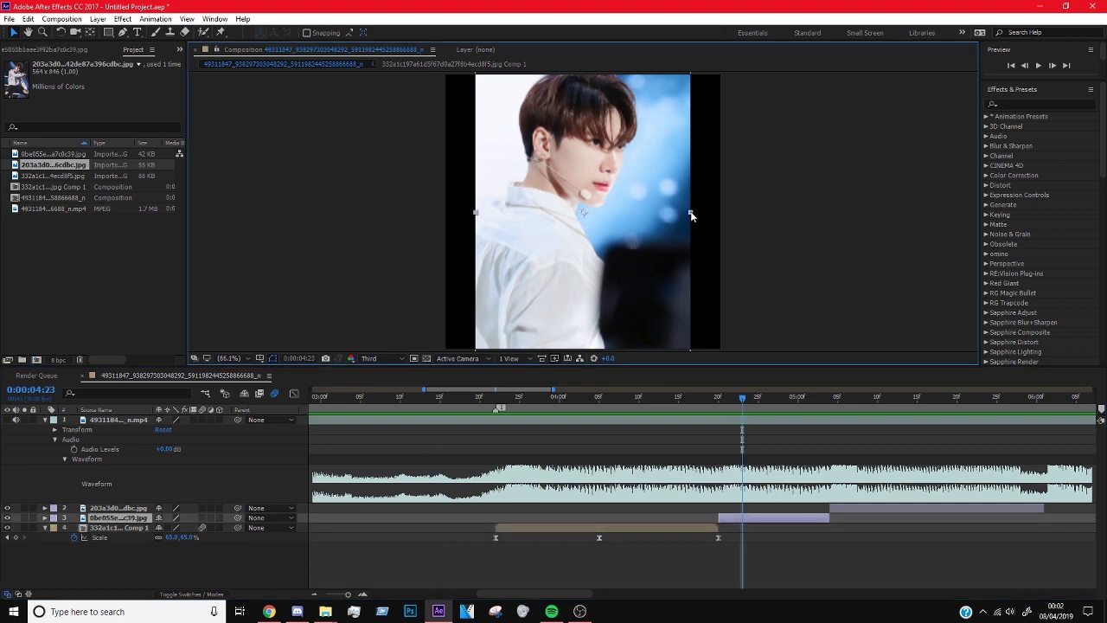
left_click_drag(690, 211, 721, 207)
right_click(755, 516)
left_click(797, 411)
key("Return")
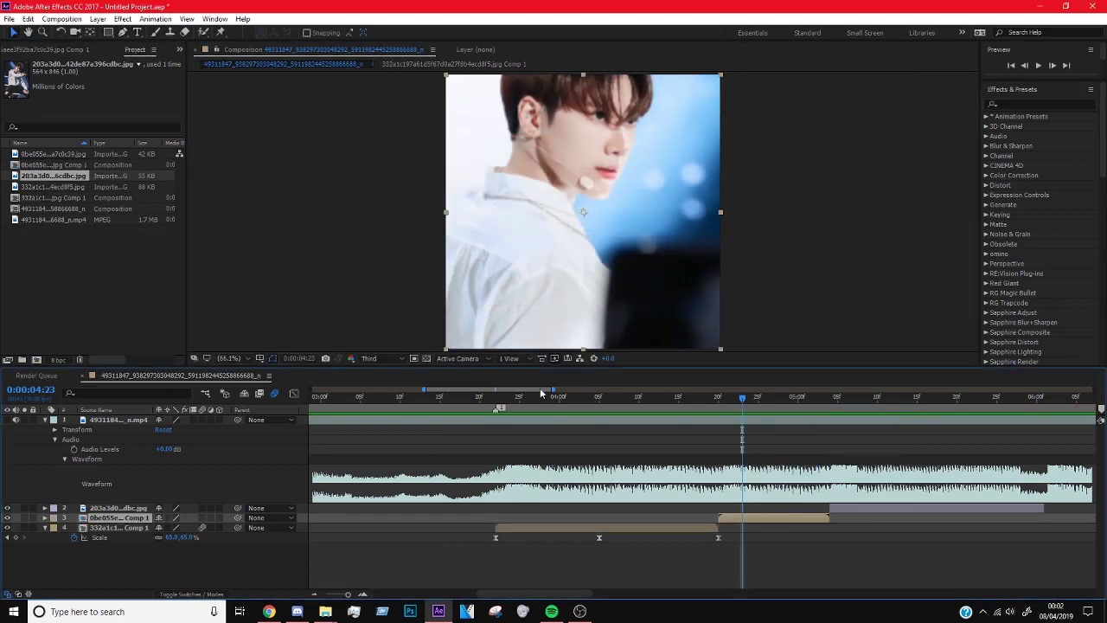
- Keyframe the second photo's scale at 200%, 100% and 200% from 0:00:04:20 to 0:00:05:04, ease the curve, and preview it
scroll(518, 403, "right", 3)
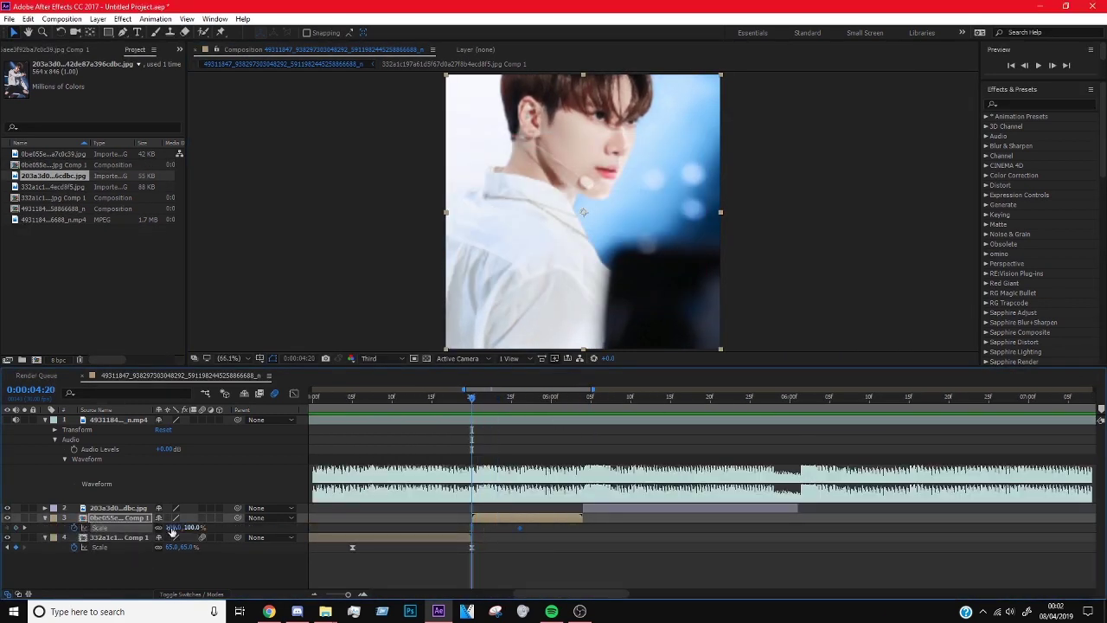
left_click(586, 399)
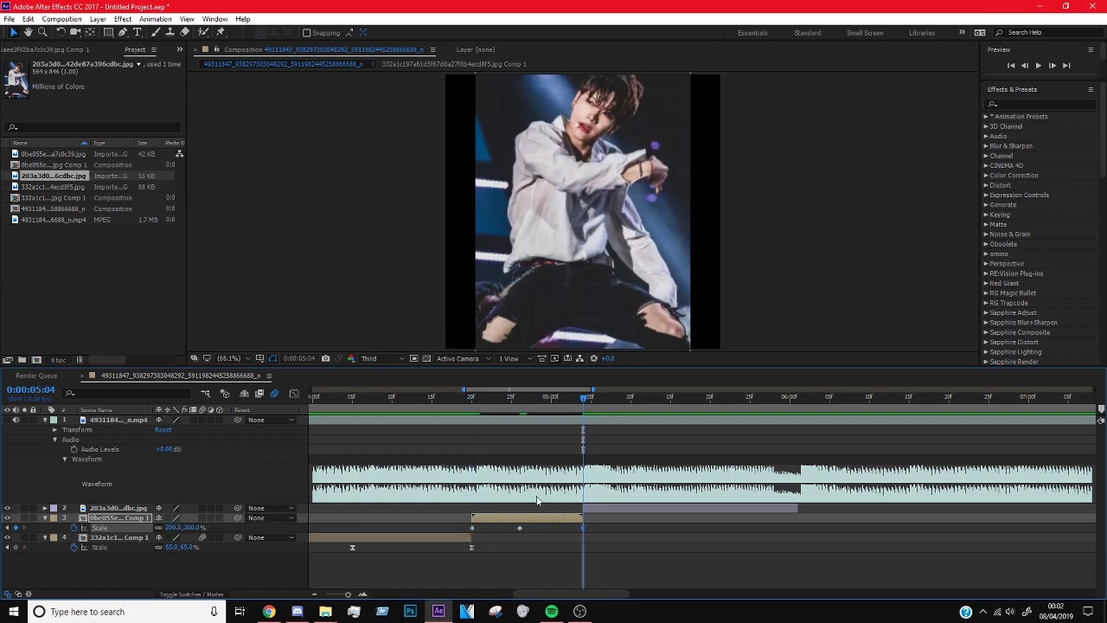
key("shift+F3")
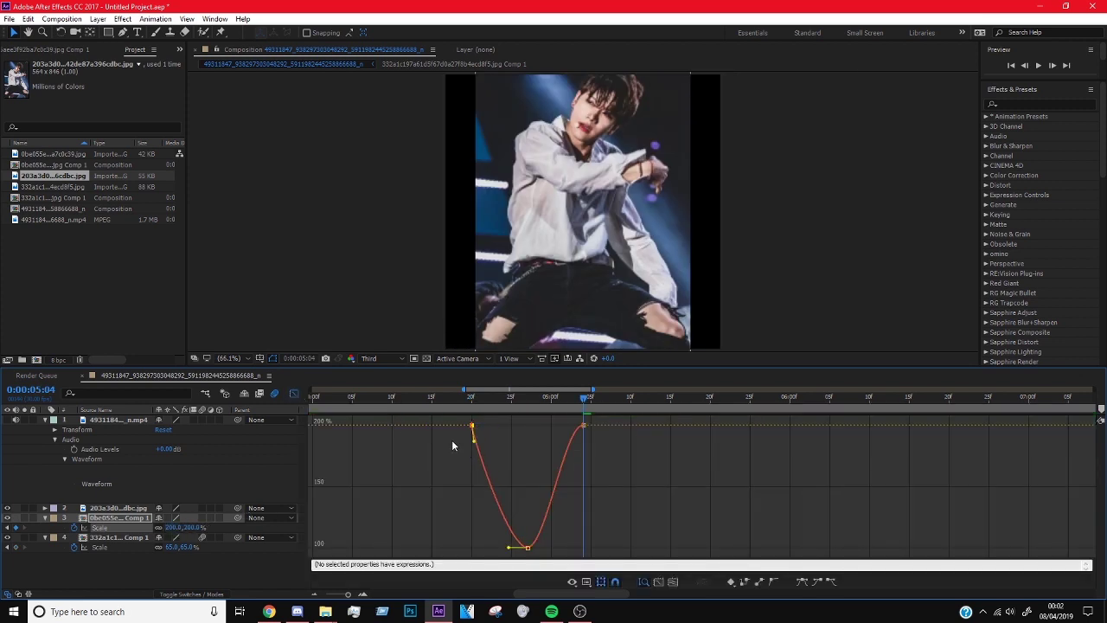
left_click(1038, 65)
- Widen the third photo to fill the composition width and pre-compose it, moving all attributes into the new composition
left_click(867, 249)
key("shift+F3")
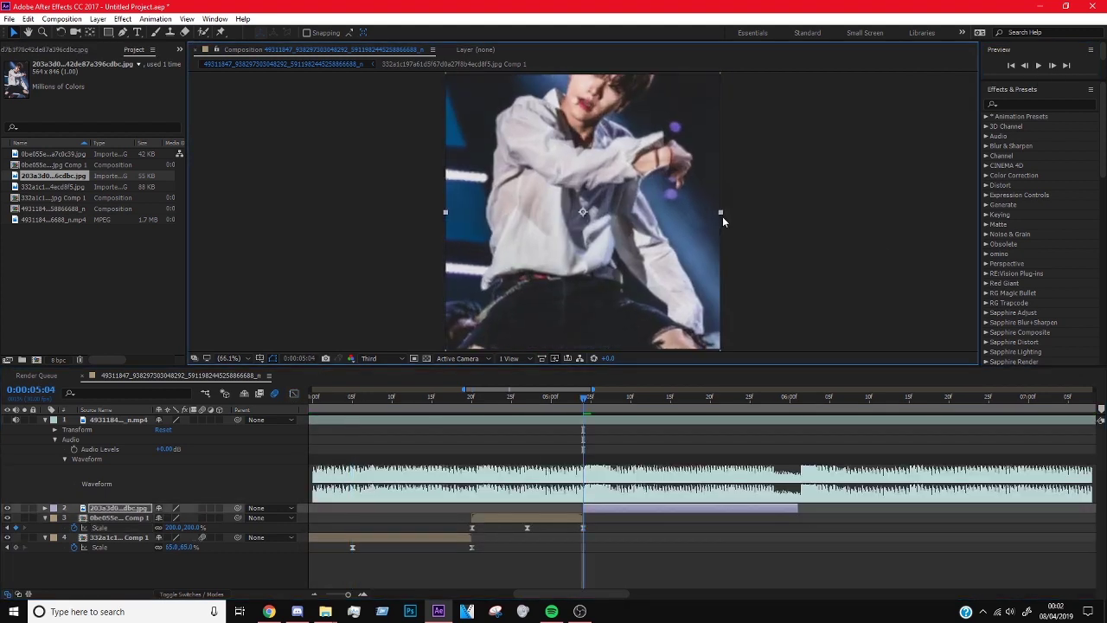
left_click(229, 358)
left_click(251, 484)
left_click_drag(658, 201, 660, 206)
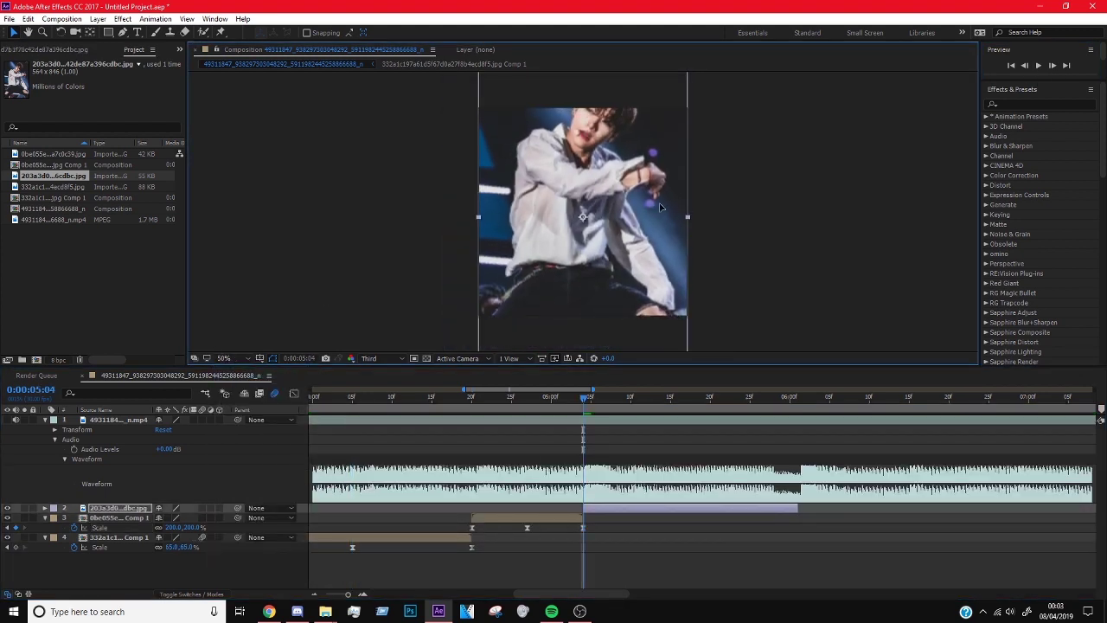
right_click(618, 208)
left_click(649, 432)
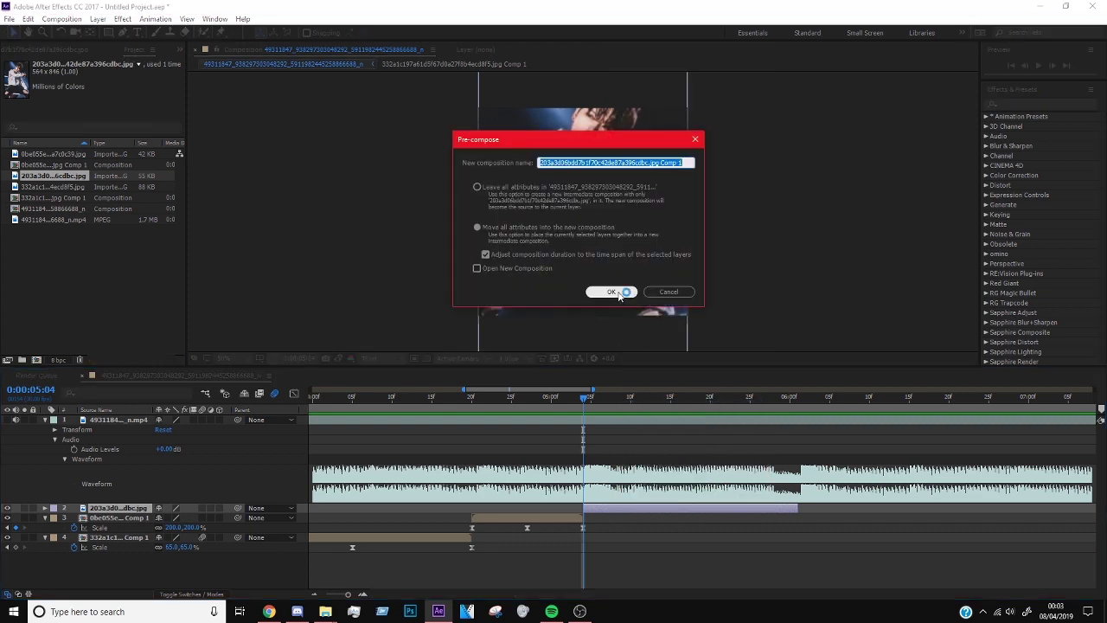
left_click(600, 289)
- Save the project as sway
key("ctrl+s")
type("sway")
key("Return")
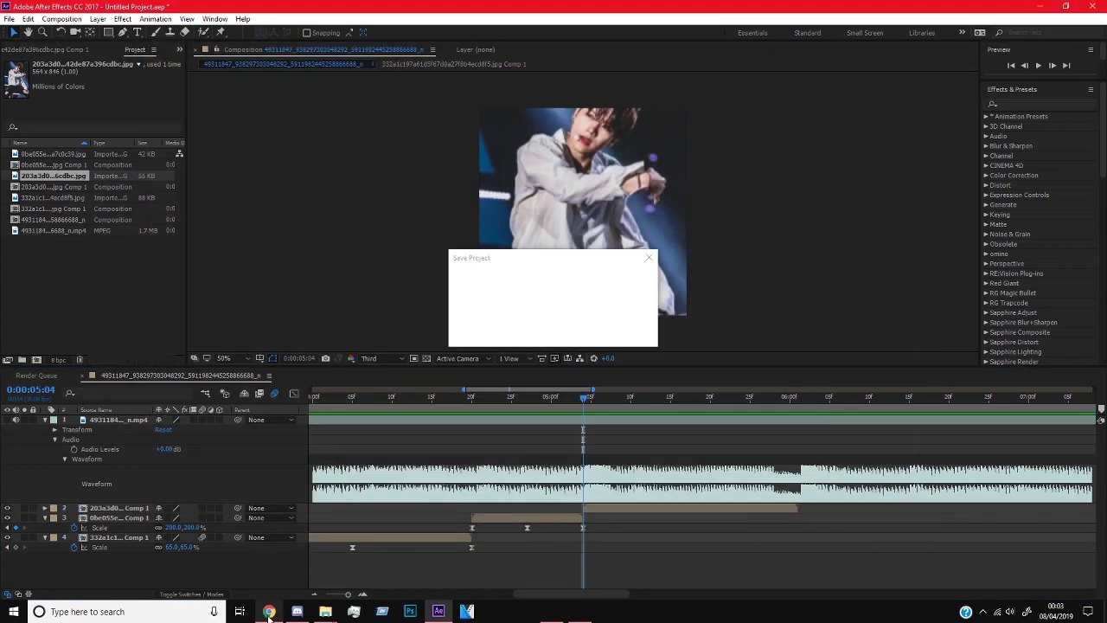
- Apply Motion Tile with mirrored edges and output width and height of 300 to the first photo's pre-comp, and copy it to the other two
left_click_drag(542, 391, 489, 391)
left_click(408, 396)
left_click(1037, 65)
left_click(1037, 104)
type("motion ti")
left_click_drag(1028, 127, 519, 259)
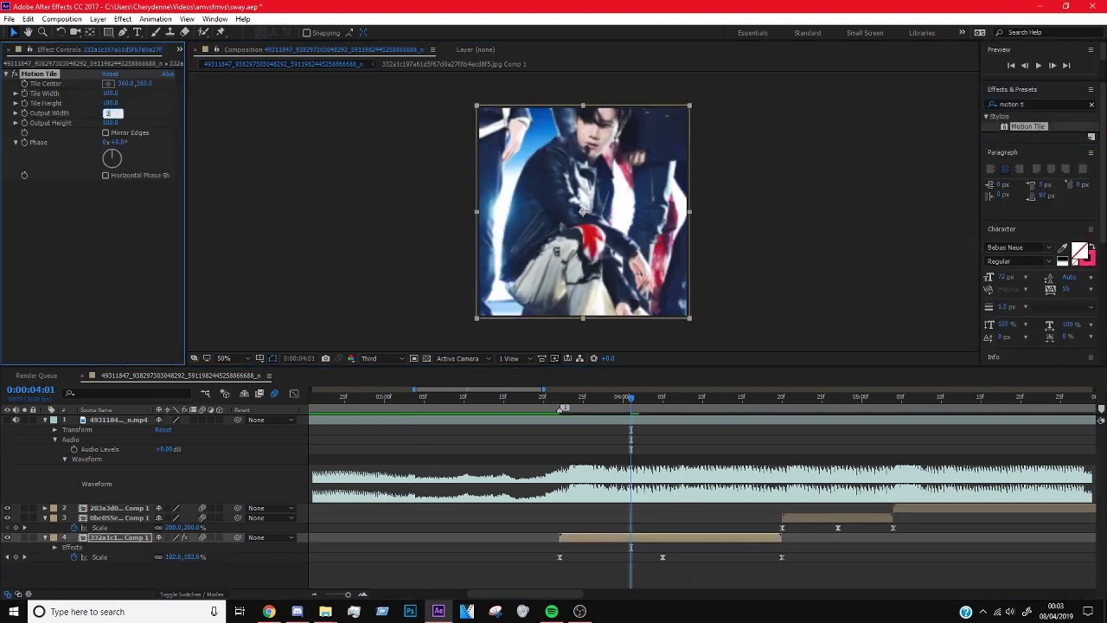
key("ctrl+c")
left_click(849, 513)
key("ctrl+v")
- Apply the smooth scale shake preset to the first photo's pre-comp at 0:00:03:22 and save the project
left_click(560, 400)
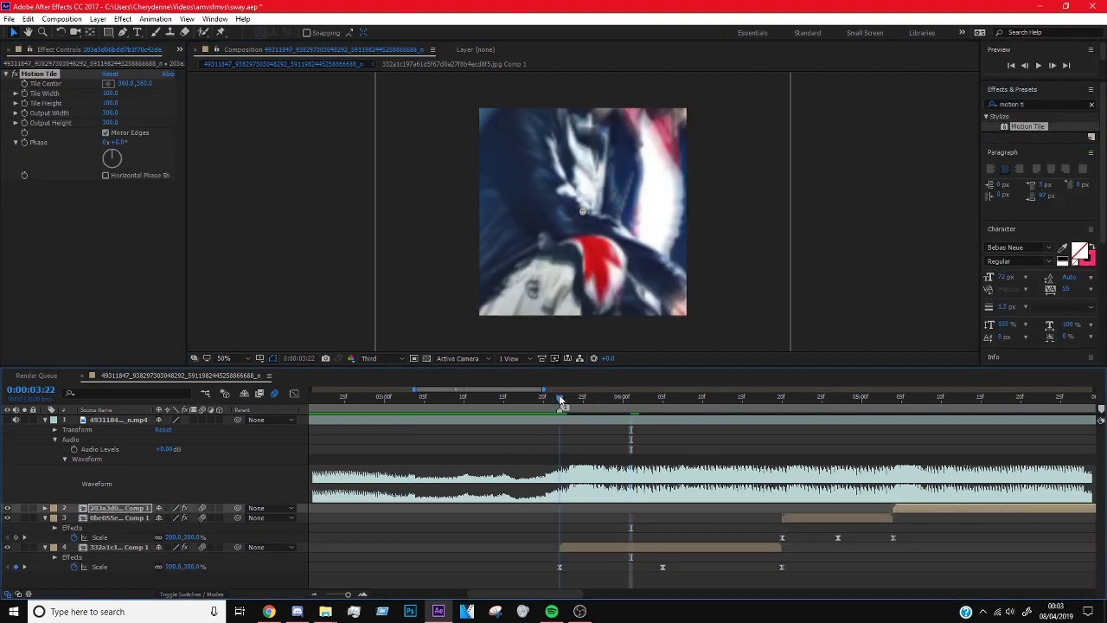
type("shake")
left_click_drag(1068, 352, 595, 546)
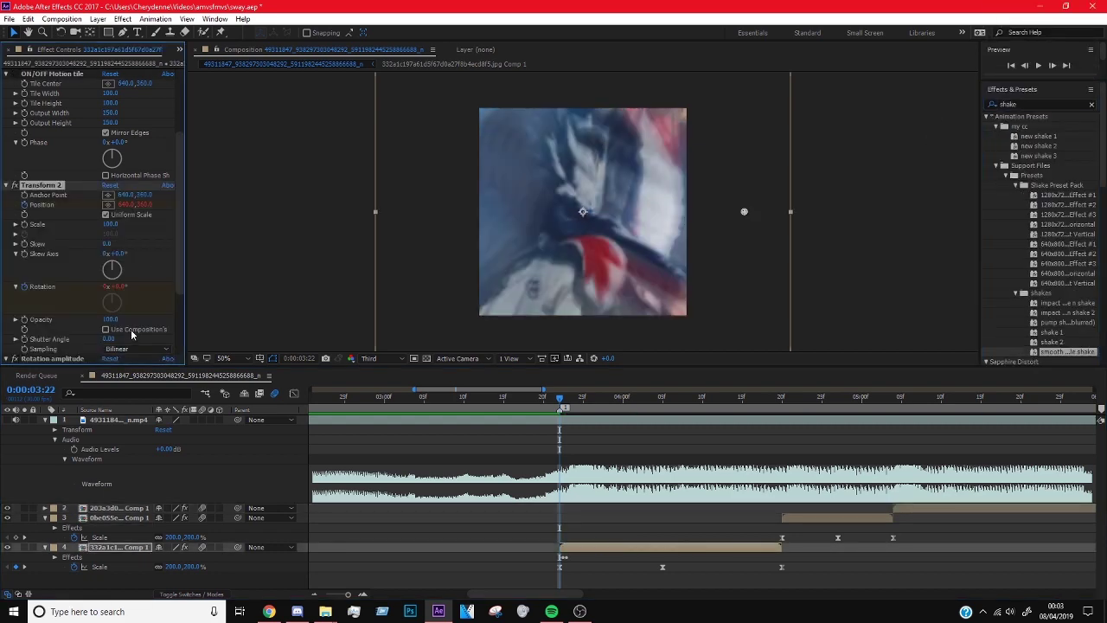
left_click(1042, 66)
key("ctrl+s")
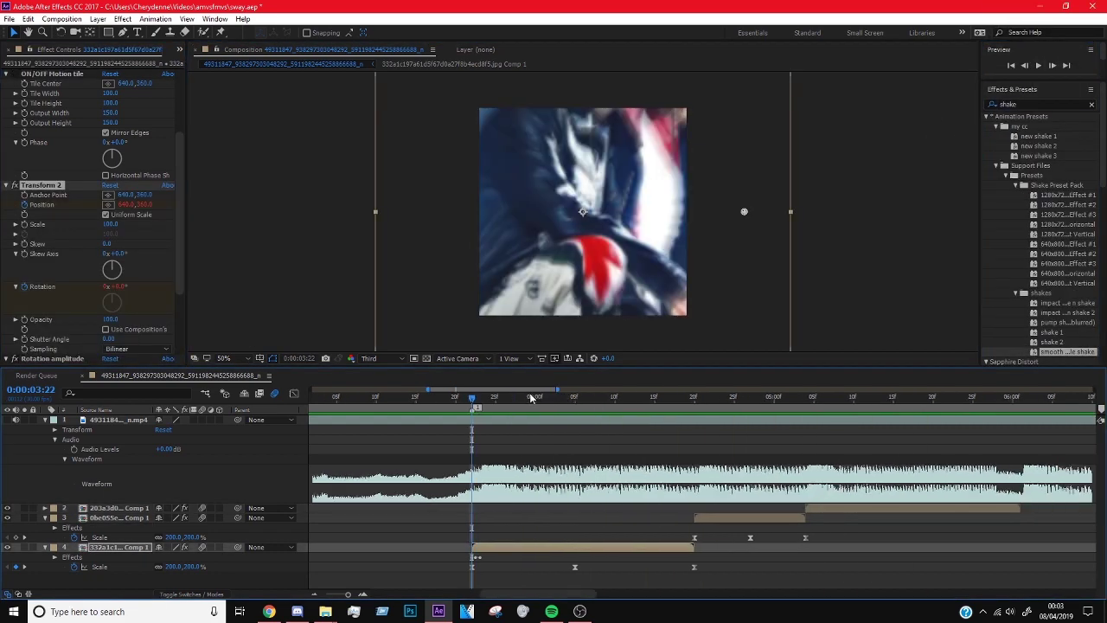
- Copy the adjustment layer's Warp effect with its Bend keyframes from the recent project i invented you.aep and reopen sway.aep
left_click(9, 18)
mouse_move(40, 70)
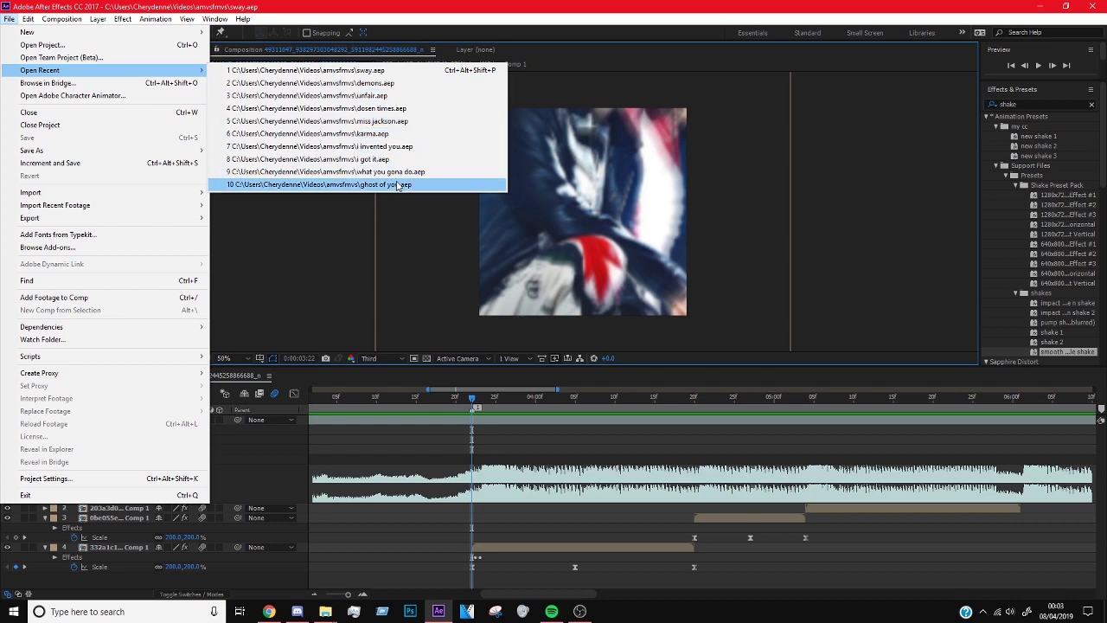
left_click(399, 147)
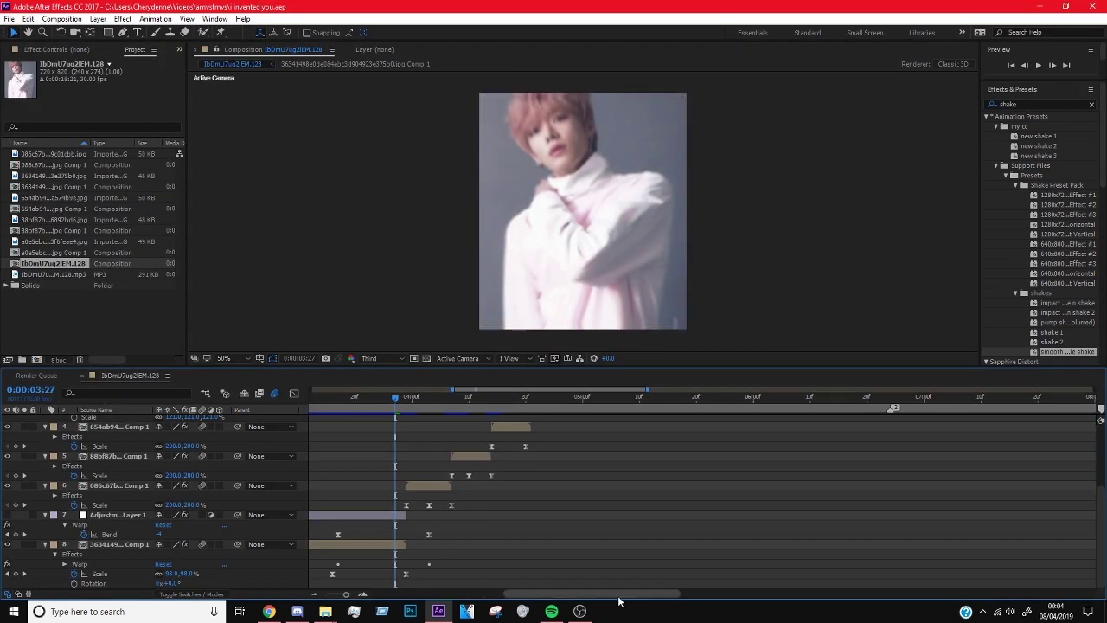
left_click(9, 18)
mouse_move(40, 70)
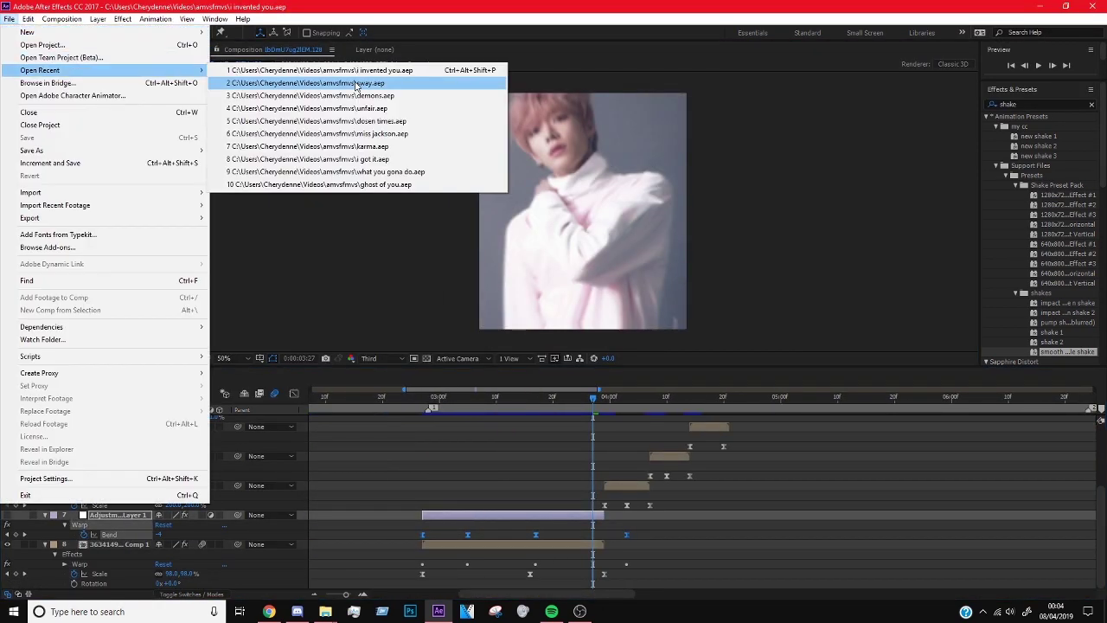
left_click(173, 86)
- Add the copied Warp effect to the first photo's pre-comp, place it last in the effect stack, and preview it
key("Home")
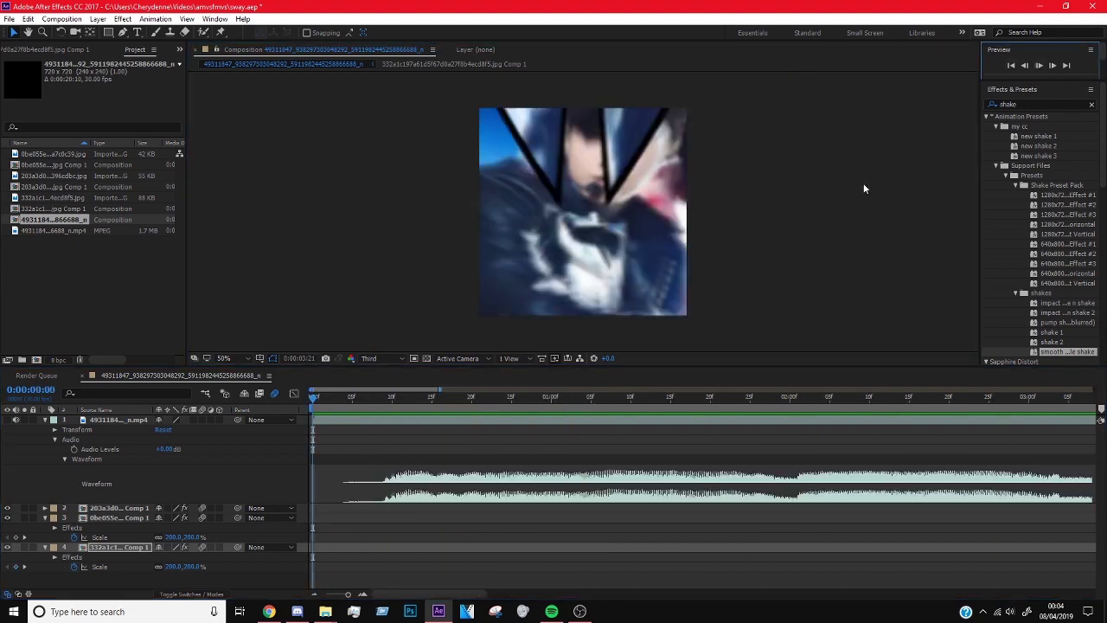
key("space")
left_click(52, 49)
scroll(64, 268, "down", 10)
left_click_drag(29, 309, 143, 509)
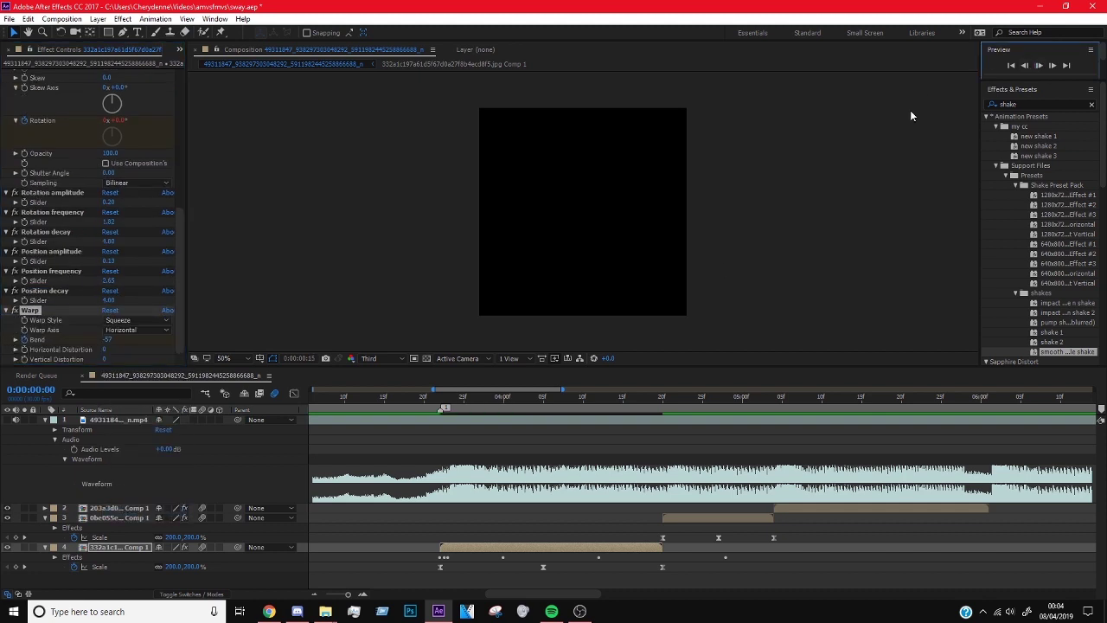
key("space")
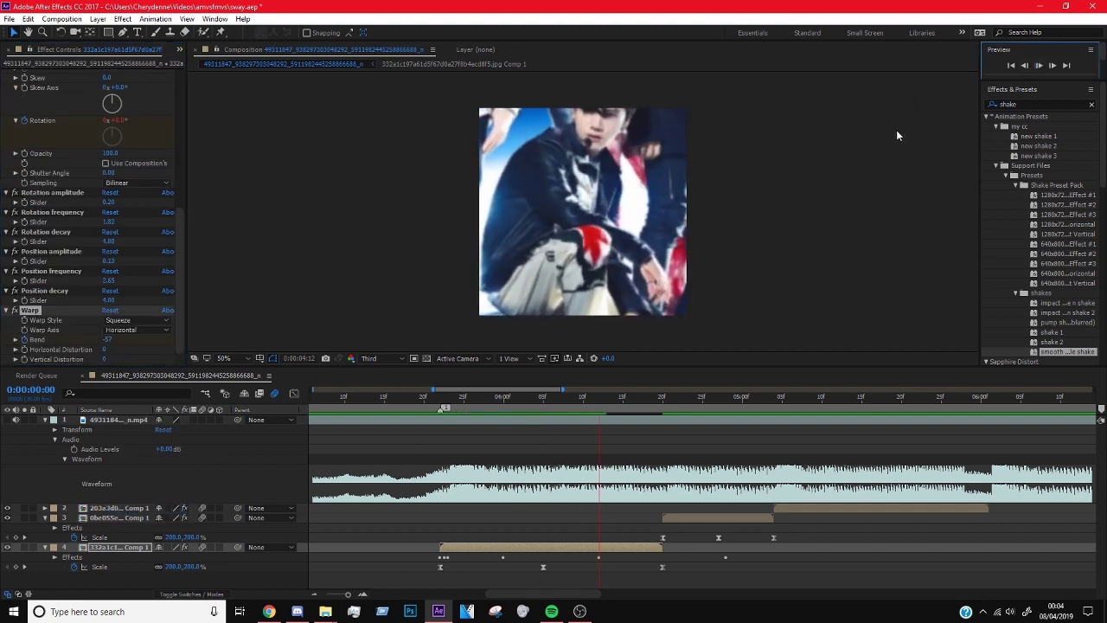
- Reveal the first photo's keyframes, move its Warp Bend keyframes closer together, and preview the composition from the beginning
key("space")
left_click(512, 546)
key("u")
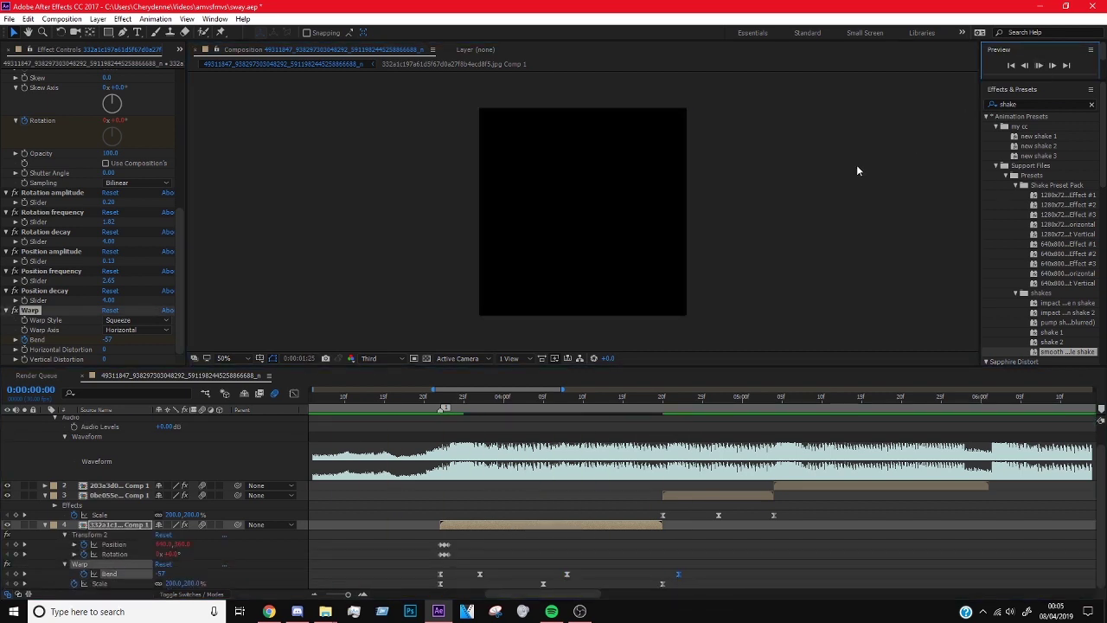
key("space")
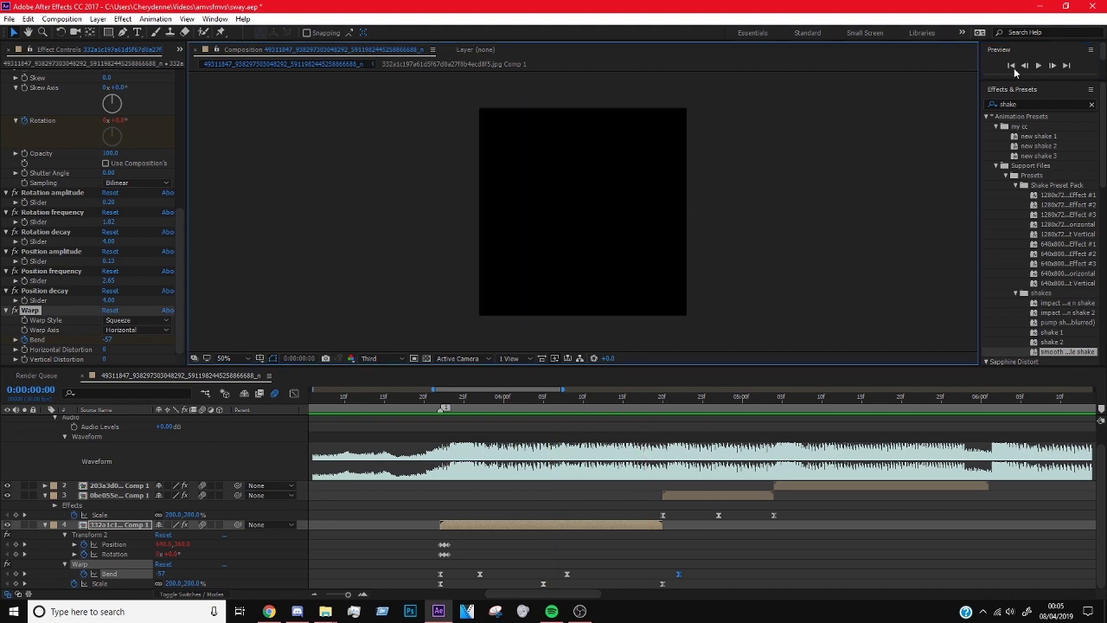
left_click(1013, 69)
key("space")
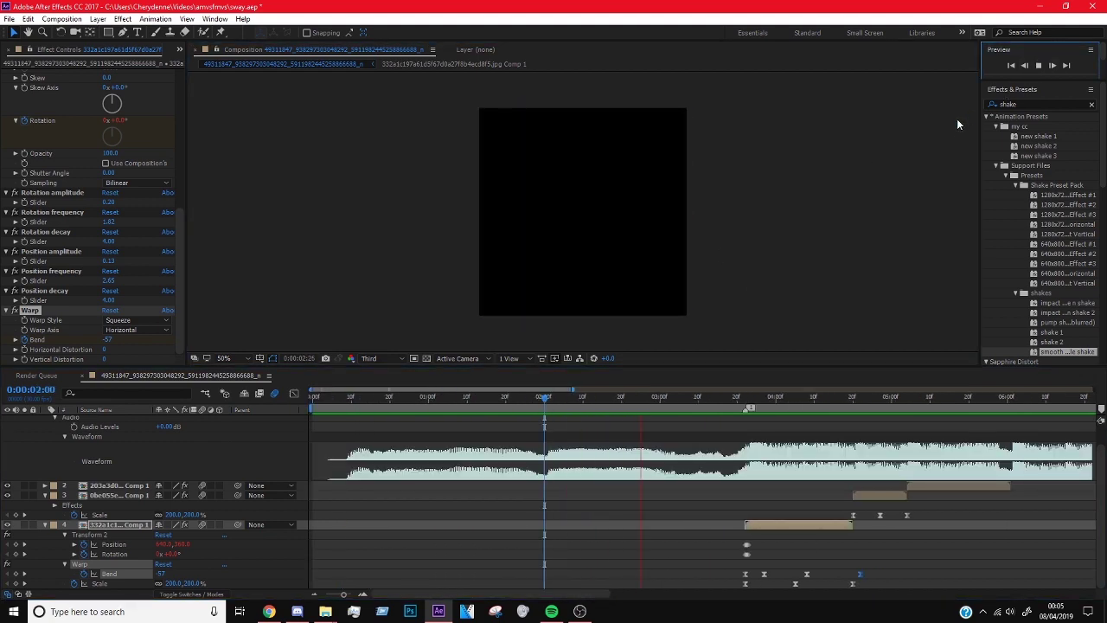
left_click(1038, 65)
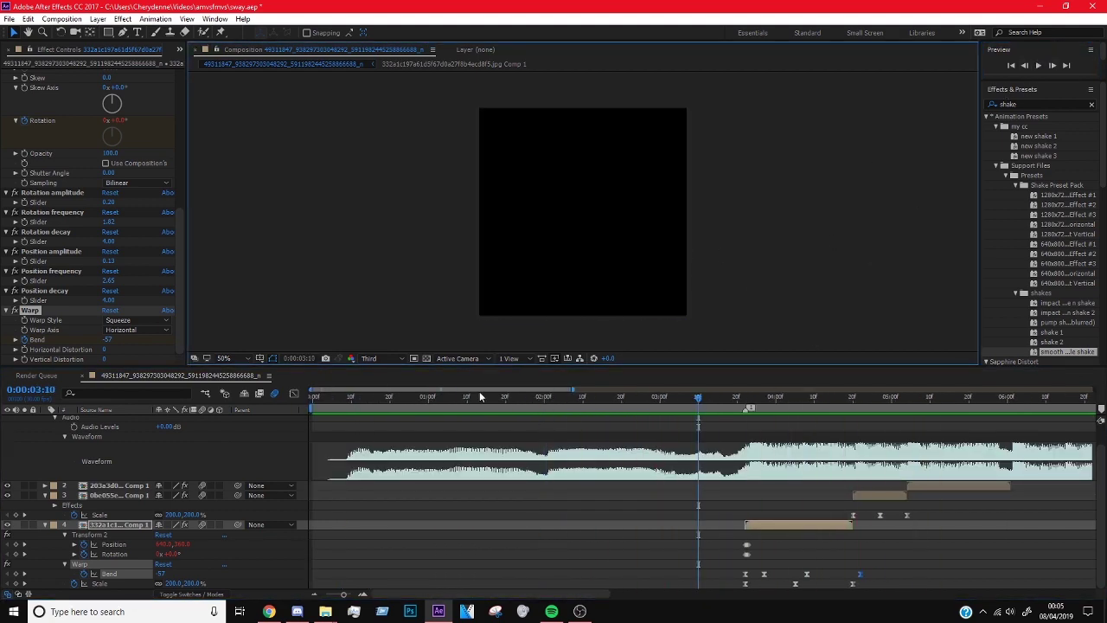
- Apply the smooth scale shake preset to the second photo's pre-comp at 0:00:04:20 and preview it
left_click_drag(481, 390, 552, 390)
left_click(663, 396)
left_click(112, 495)
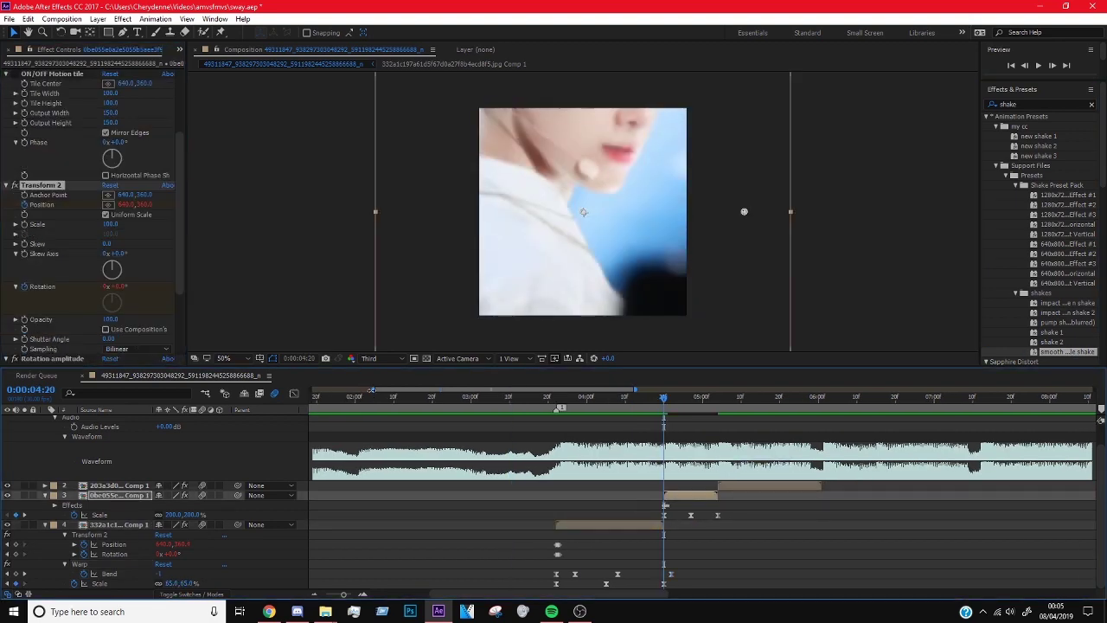
left_click(1038, 65)
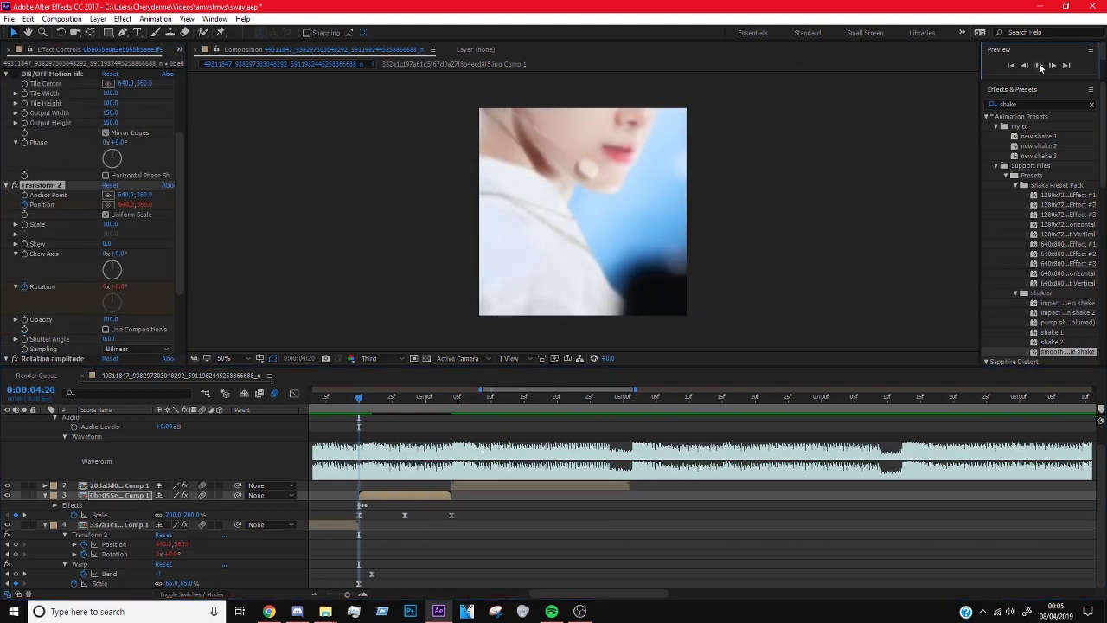
- Reveal the third photo's Scale keyframes and set its pre-comp's Scale to 65% at 0:00:05:04
left_click(481, 487)
key("u")
type("65")
key("Return")
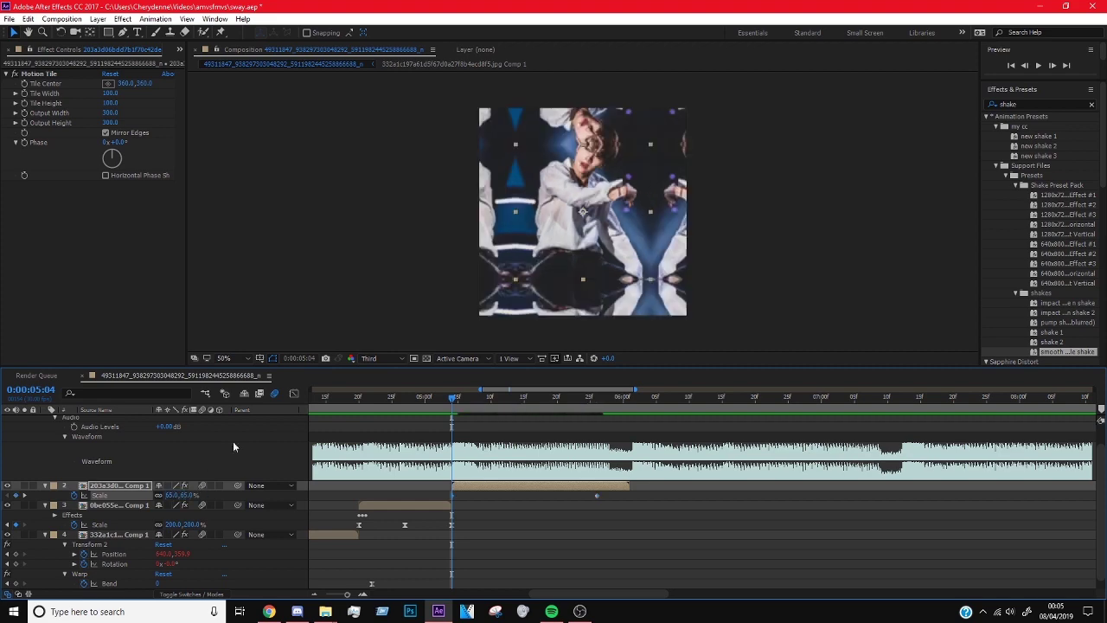
- Ease the third photo's Scale keyframes with a fast start and soft landing, and preview from 0:00:04:18
key("shift+F3")
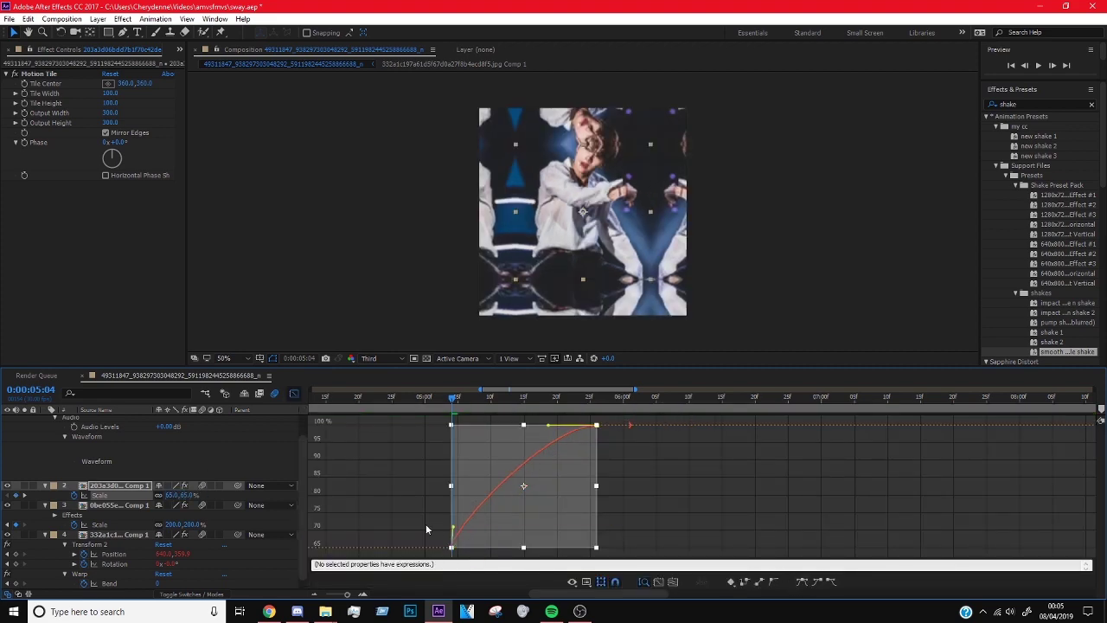
key("shift+F3")
left_click(345, 396)
left_click(1038, 65)
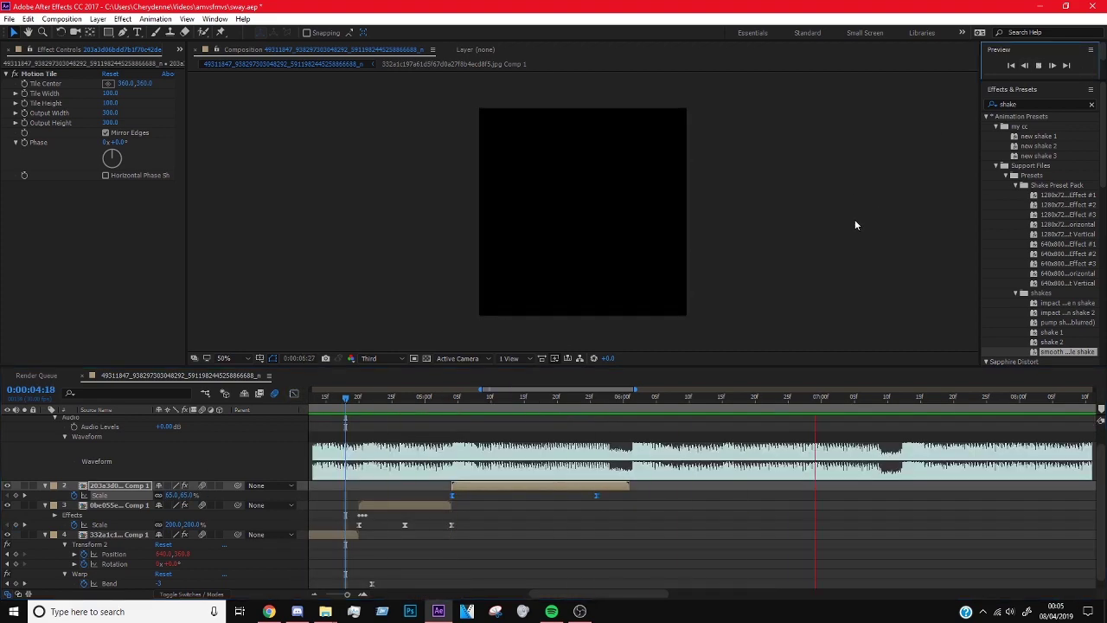
key("space")
- Import the fourth photo, 24623a0…f07.jpg, place it in the timeline at 0:00:06:01 and trim its end to about 0:00:07:12
left_click(577, 412)
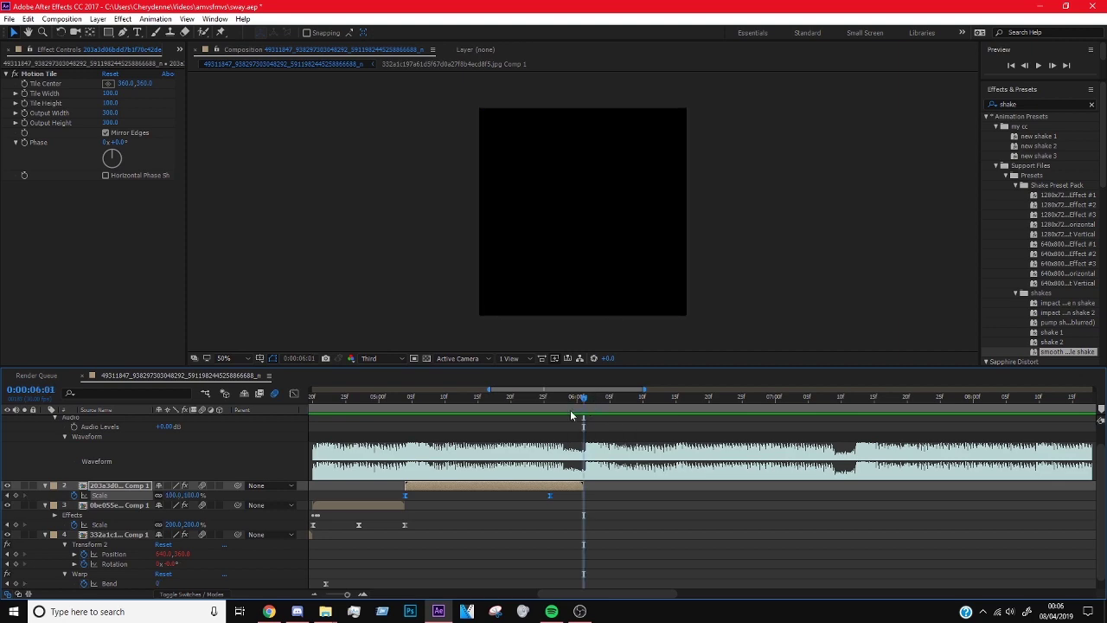
mouse_move(325, 611)
left_click(380, 562)
left_click(624, 184)
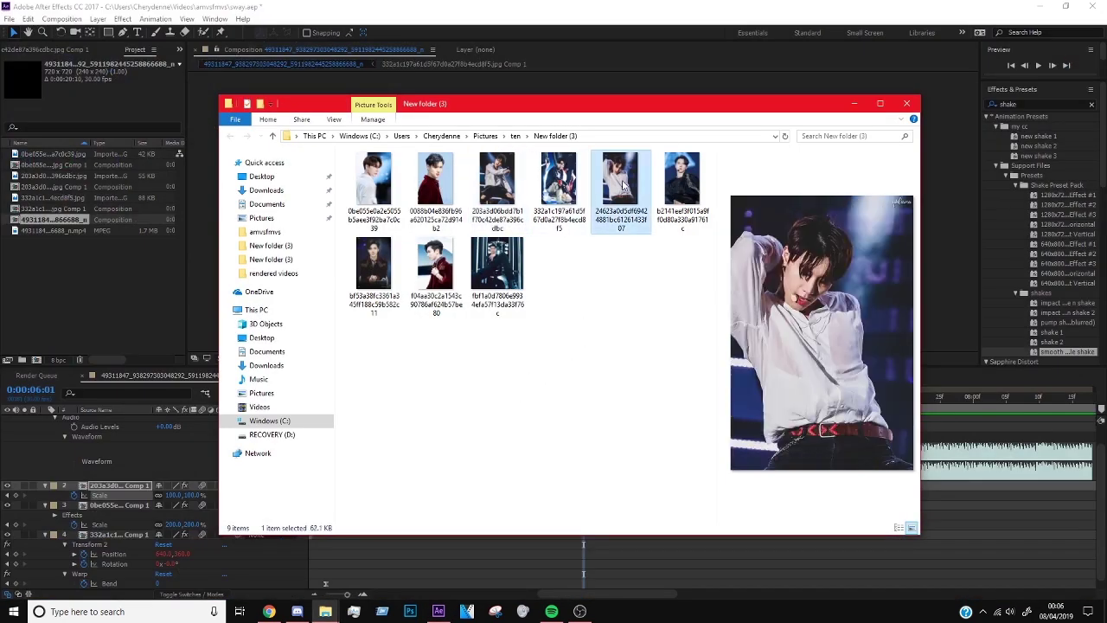
left_click_drag(679, 190, 105, 329)
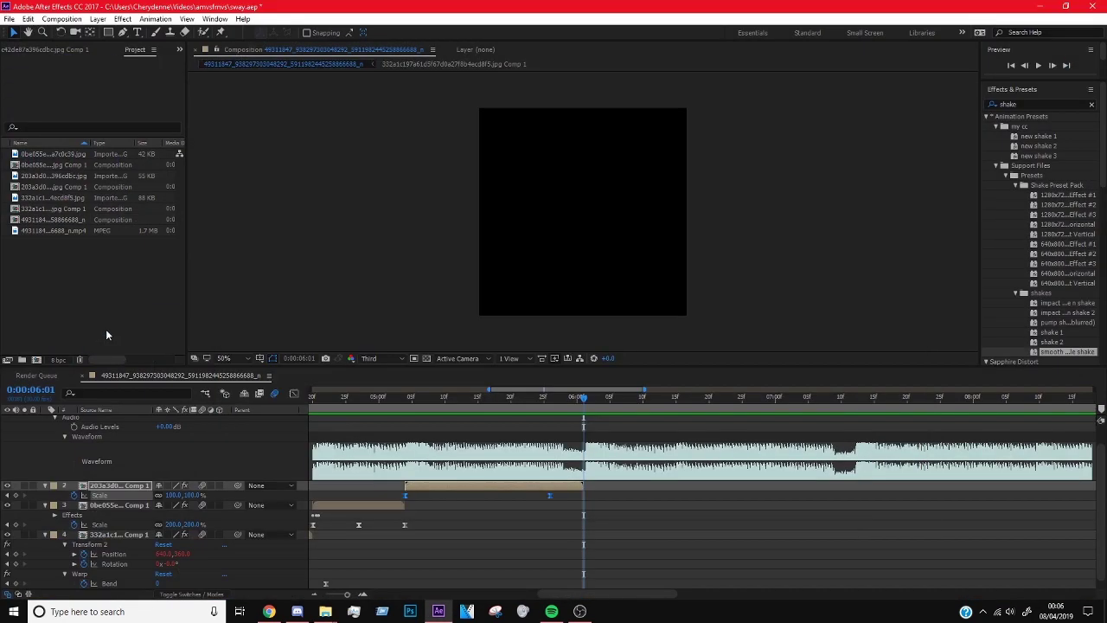
left_click_drag(54, 198, 695, 484)
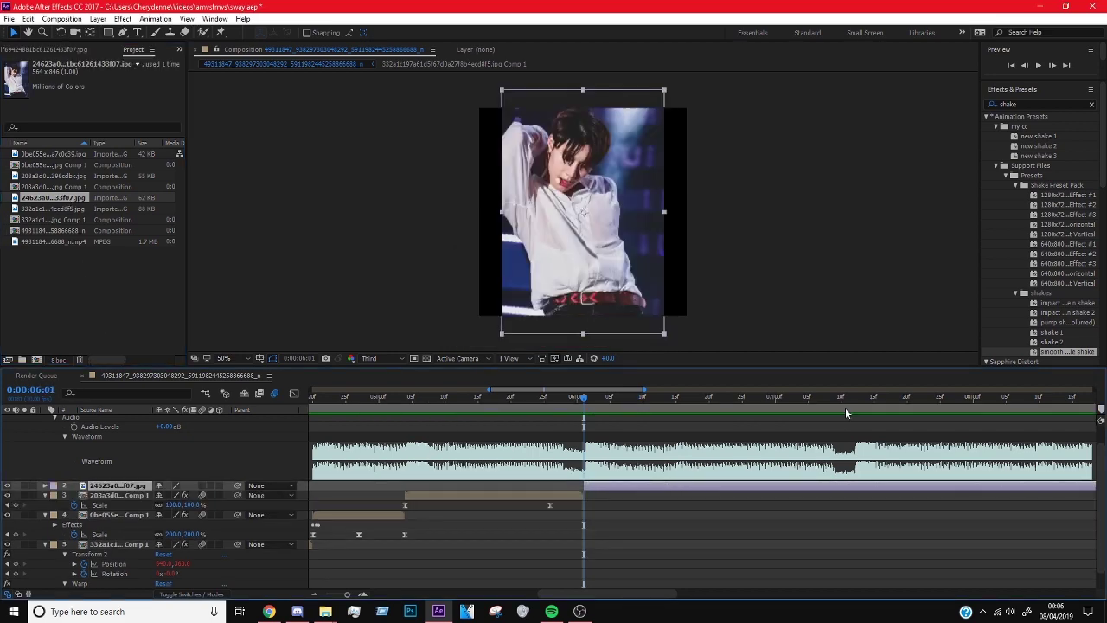
key("alt+]")
- Enlarge the fourth photo to fill the composition's width and pre-compose it
left_click(623, 396)
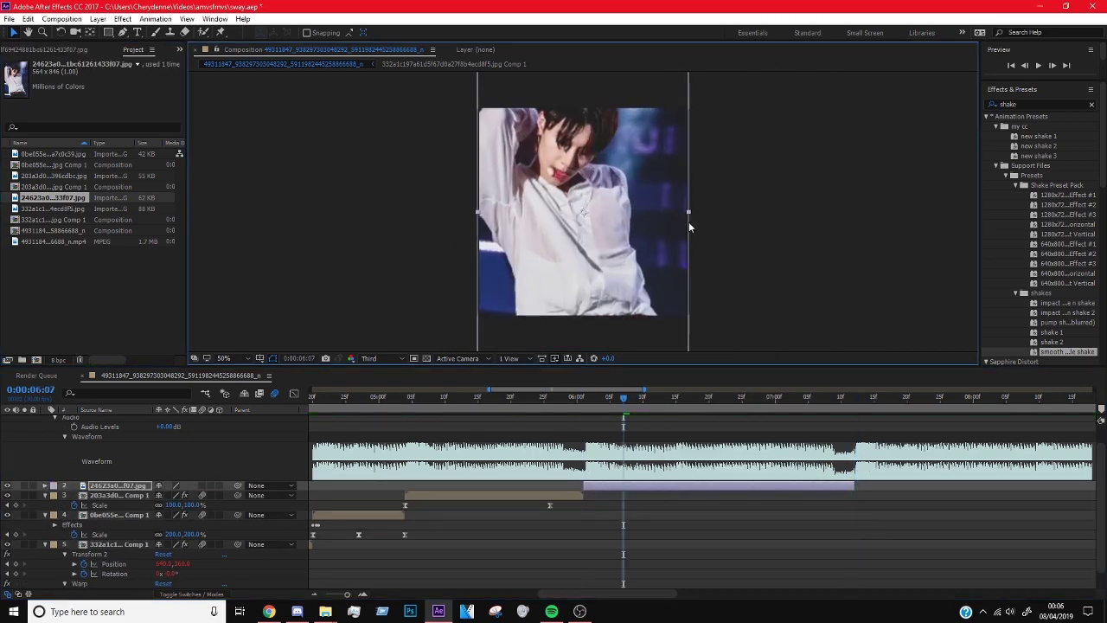
right_click(668, 217)
left_click(743, 450)
key("Return")
- Apply the Transform effect to the fourth photo's pre-comp, with Skew and Skew Axis keyframes at about 0:00:07:01
left_click_drag(622, 396, 582, 423)
left_click(1033, 104)
type("transform")
double_click(1025, 126)
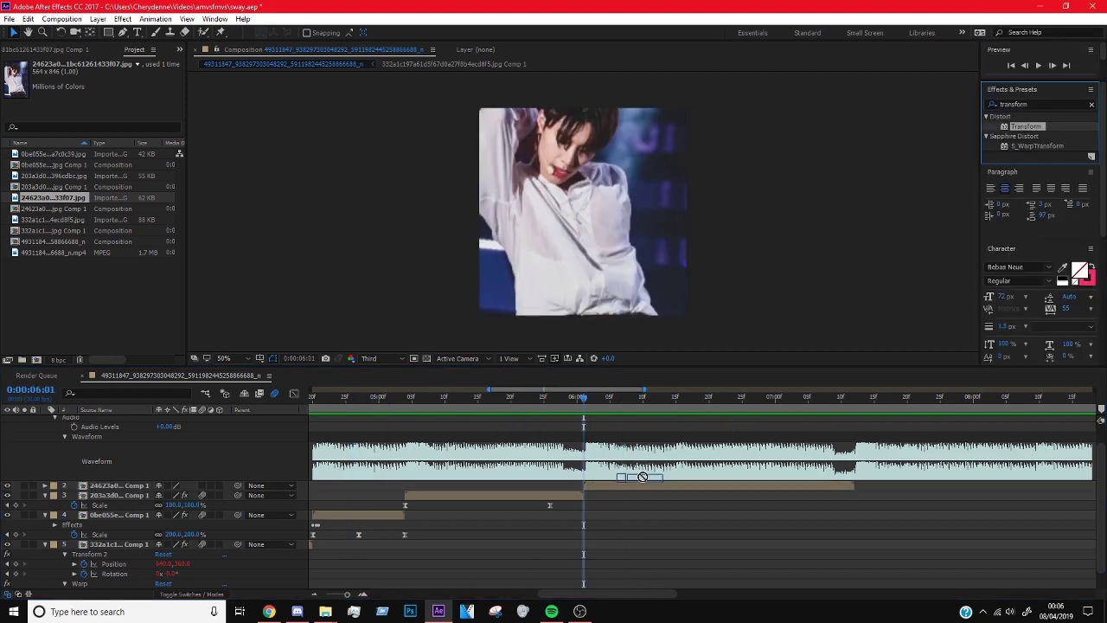
type("u")
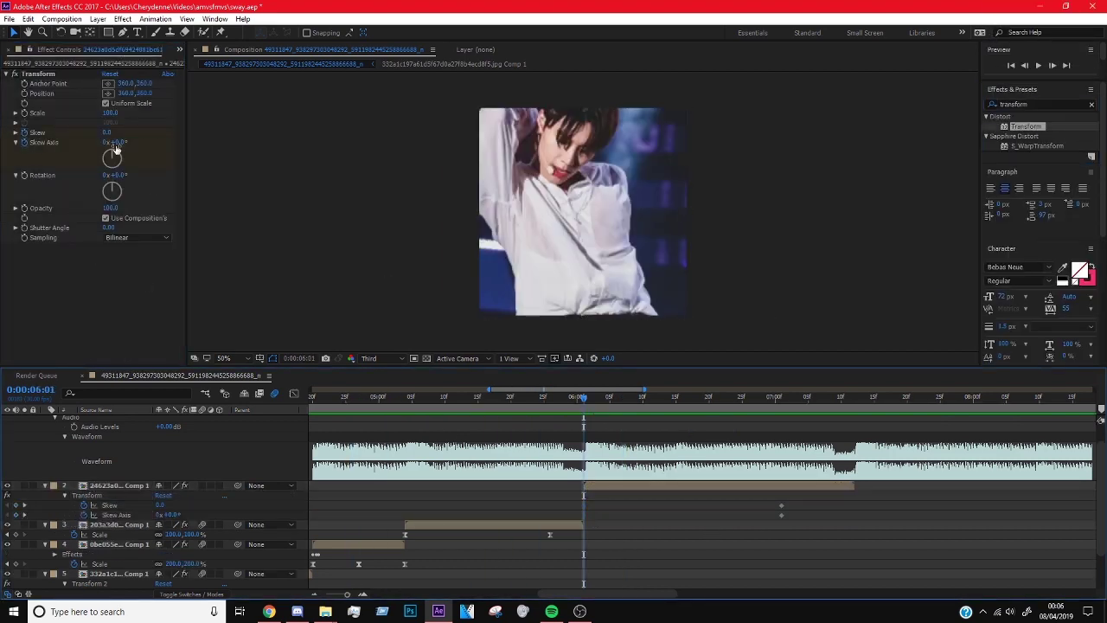
- Set the fourth photo's Skew to 50 and Skew Axis to -100° at 0:00:06:01
type("50")
key("Tab")
type("15")
key("Return")
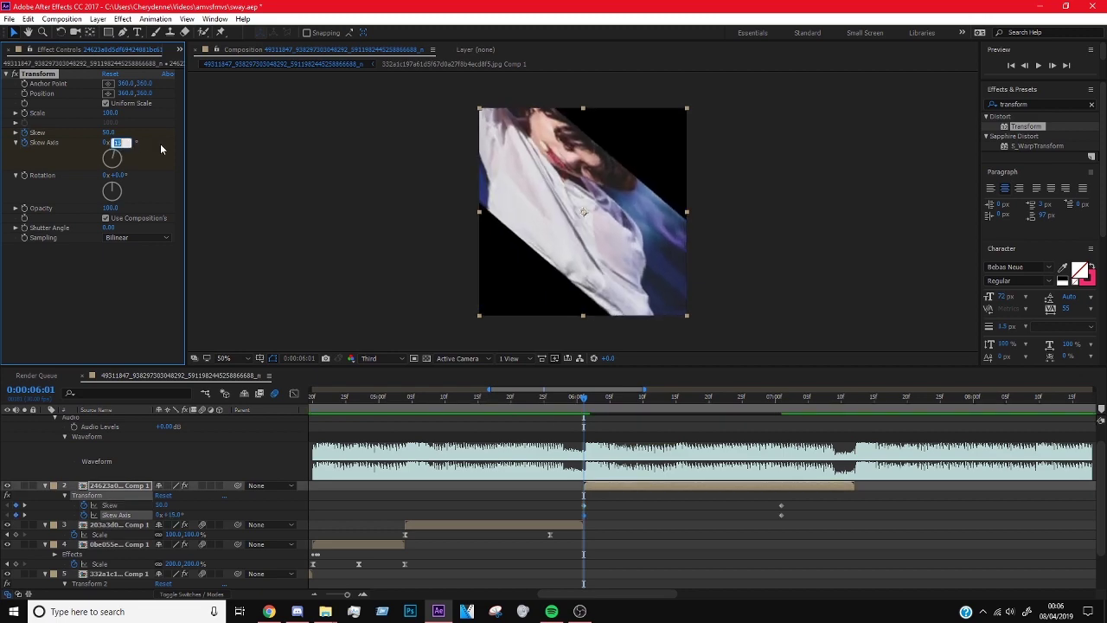
key("Return")
- Ease the fourth photo's Skew Axis and Skew keyframes so both curves start steep and level off
left_click(293, 394)
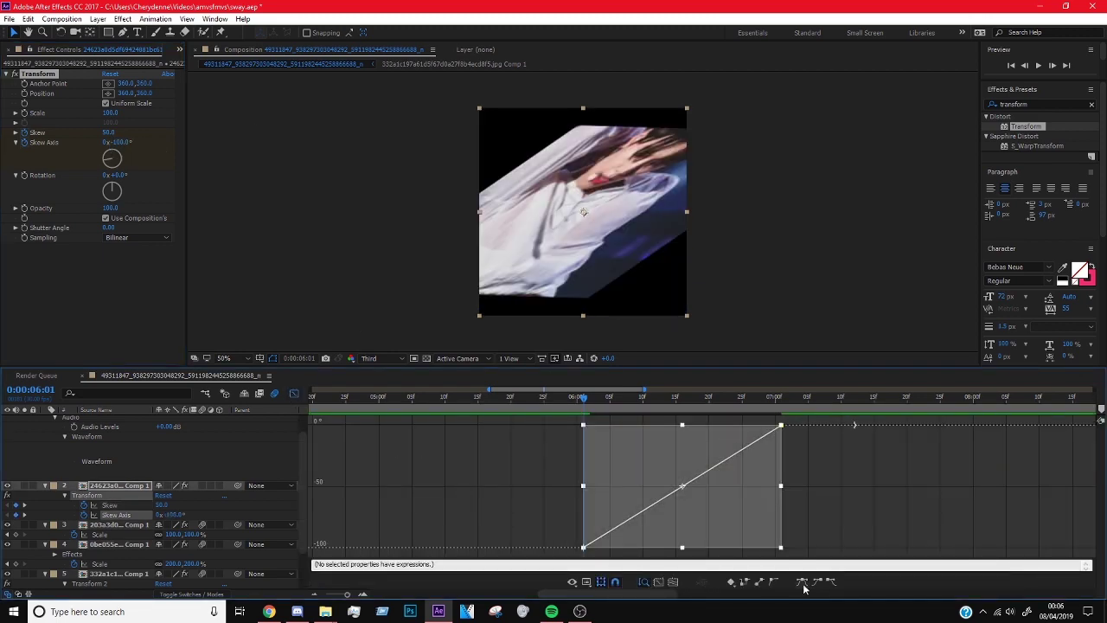
key("shift+F3")
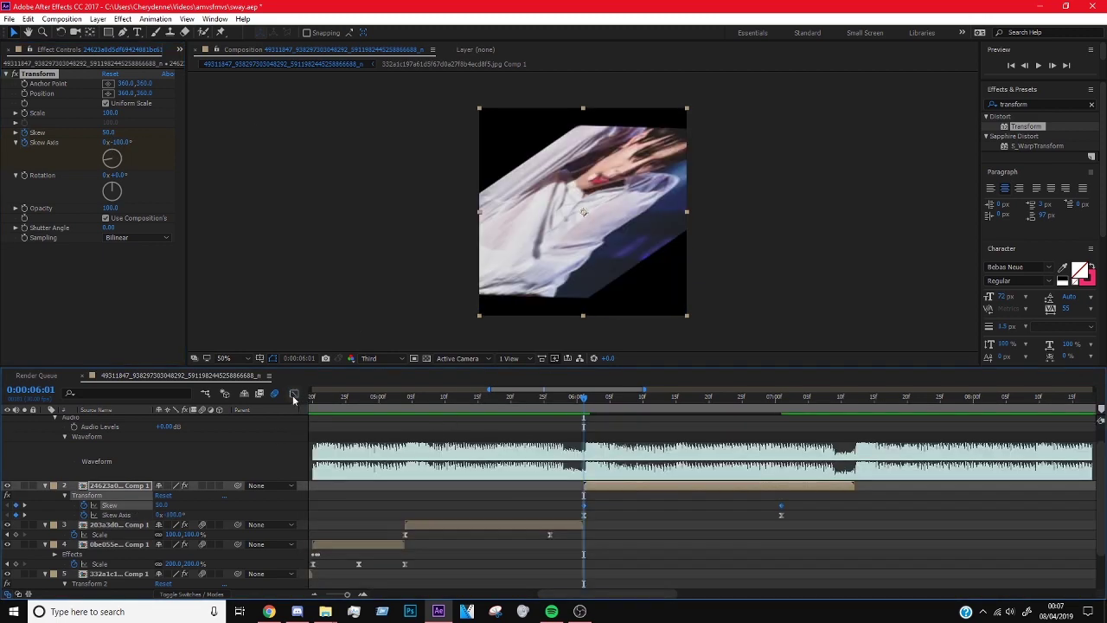
left_click(294, 394)
key("F9")
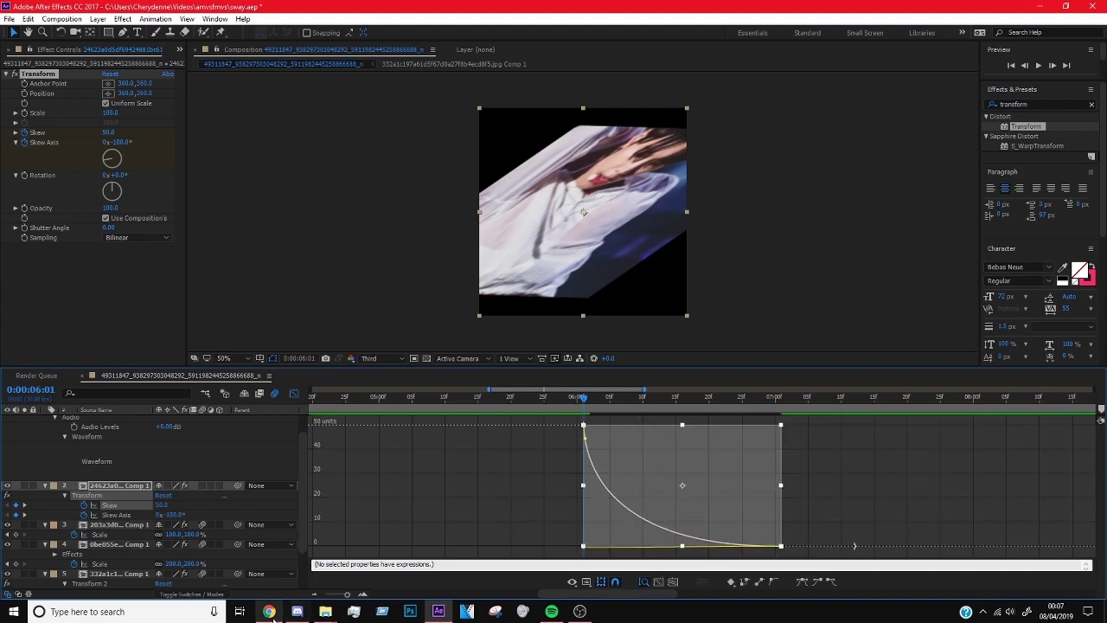
left_click(269, 611)
left_click(438, 611)
left_click(499, 396)
left_click(294, 393)
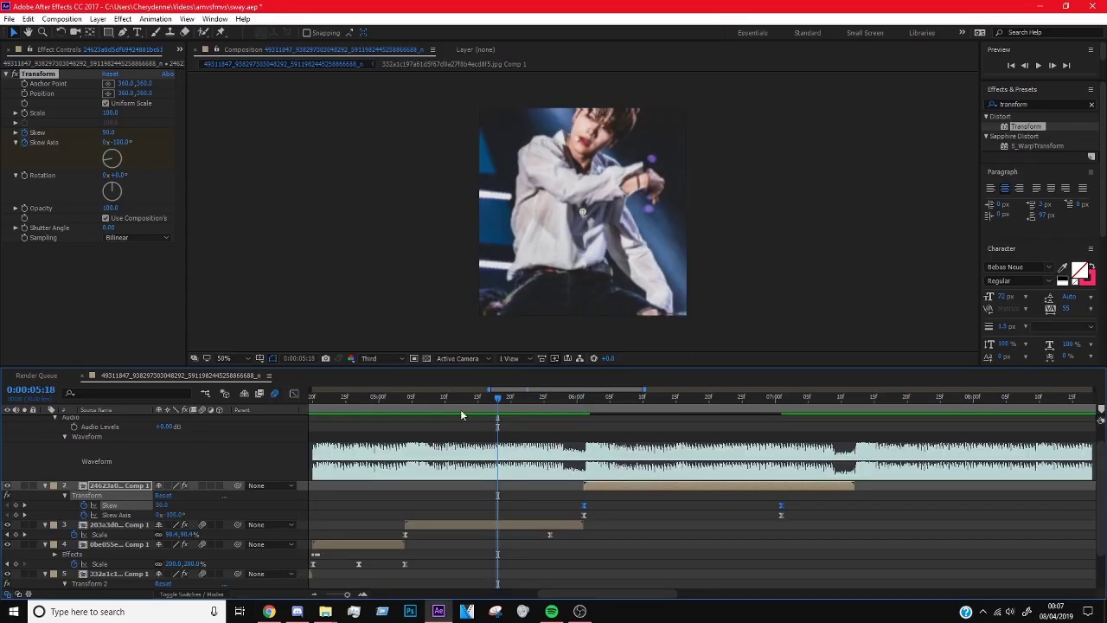
- Add a Transform effect to the third photo's pre-comp and keyframe Skew and Skew Axis at 0 at 0:00:05:06
left_click(418, 397)
key("ctrl+Down")
key("o")
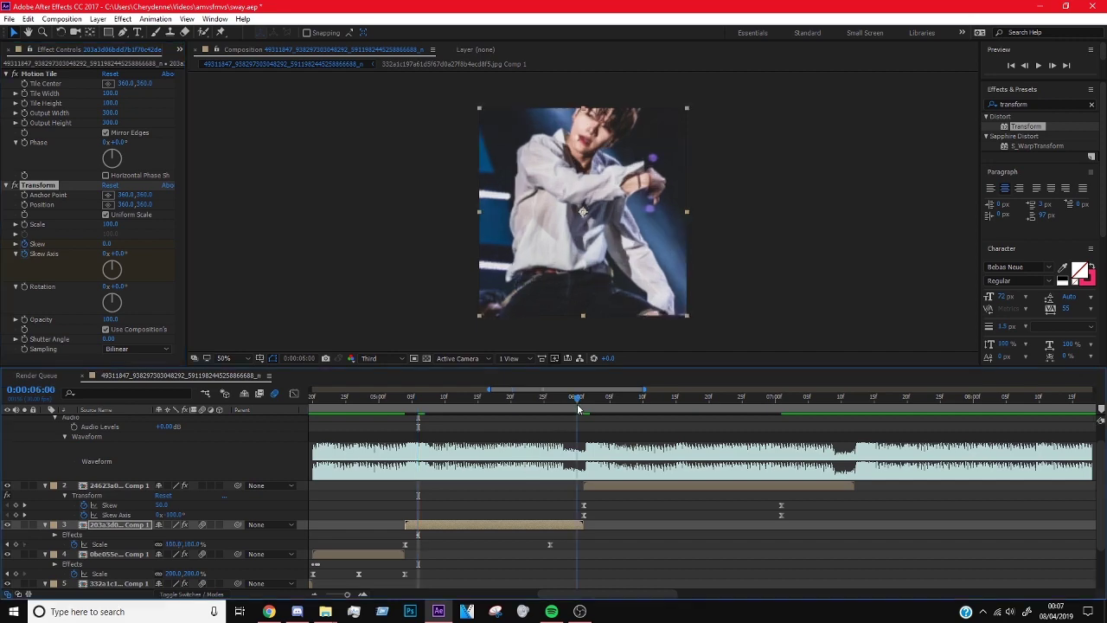
- Set the third photo's Skew to -50 and Skew Axis to 100° at 0:00:06:01
left_click(107, 244)
left_click(644, 484)
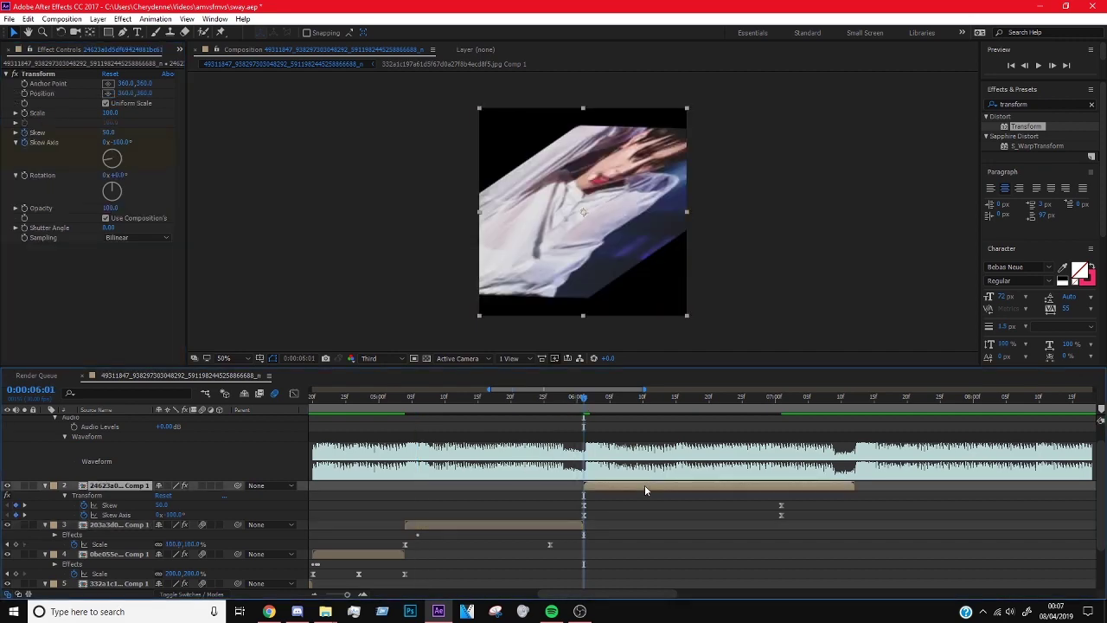
key("ctrl+z")
type("100")
key("Return")
- Easy-ease the third photo's Skew Axis keyframes and shape the curve to dip first and rise steeply at the end
key("shift+F3")
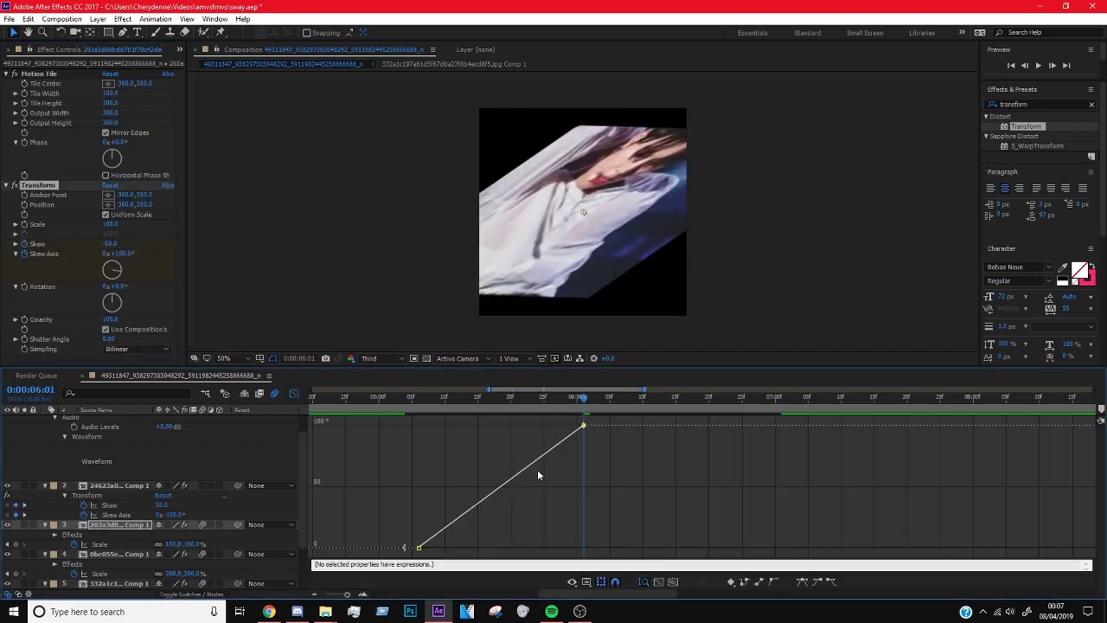
key("ctrl+a")
left_click(802, 581)
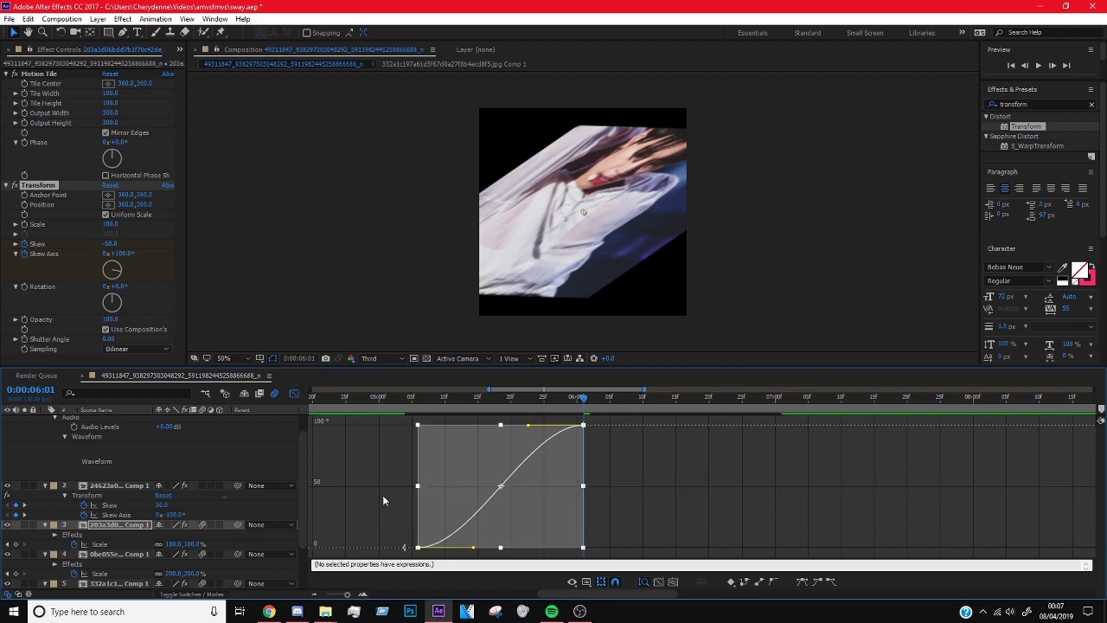
key("u")
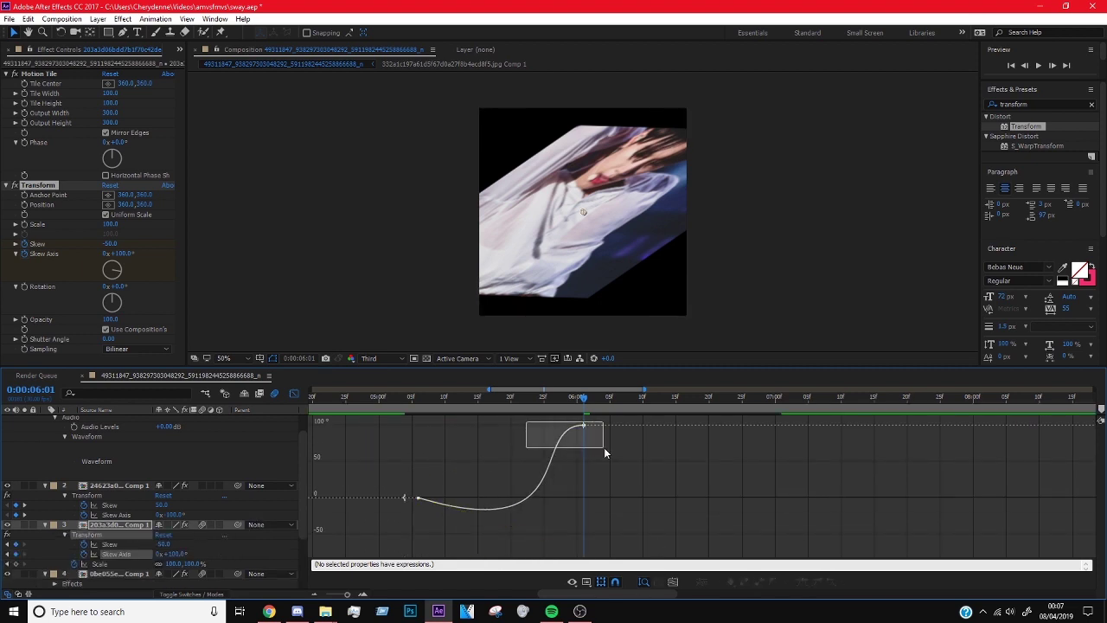
left_click(427, 500)
- Ease the third photo's Skew keyframes and bend the curve above zero before its steep drop
key("F9")
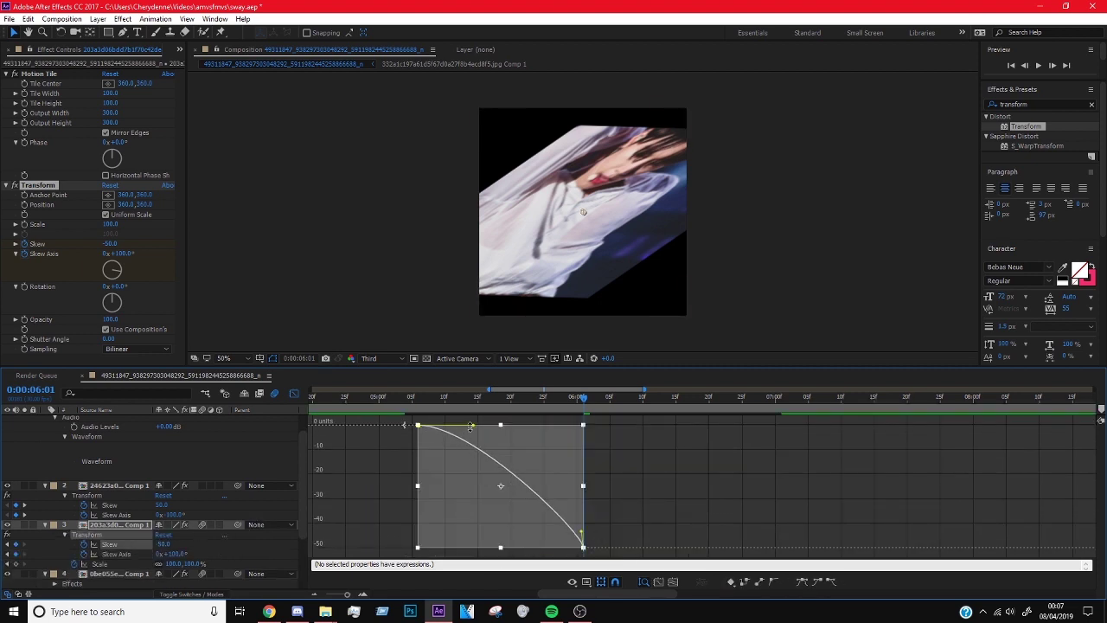
left_click_drag(465, 427, 586, 421)
key("space")
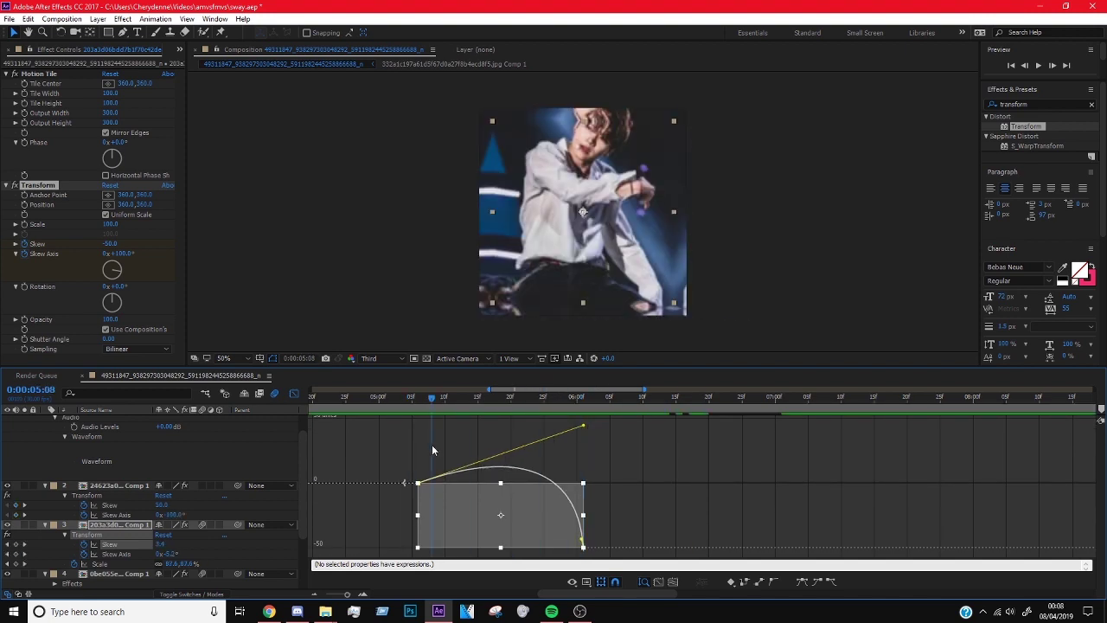
- Reshape the third photo's Skew Axis curve with a deeper dip below zero before its final rise, and preview it
left_click(117, 554)
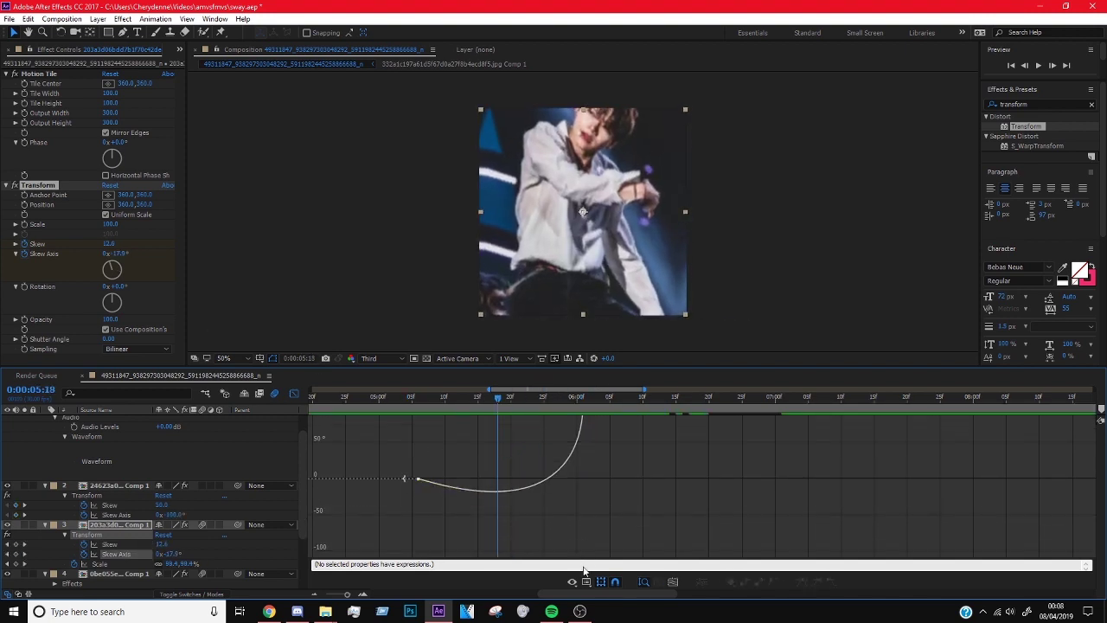
left_click_drag(411, 527, 586, 569)
left_click_drag(498, 424, 583, 413)
key("space")
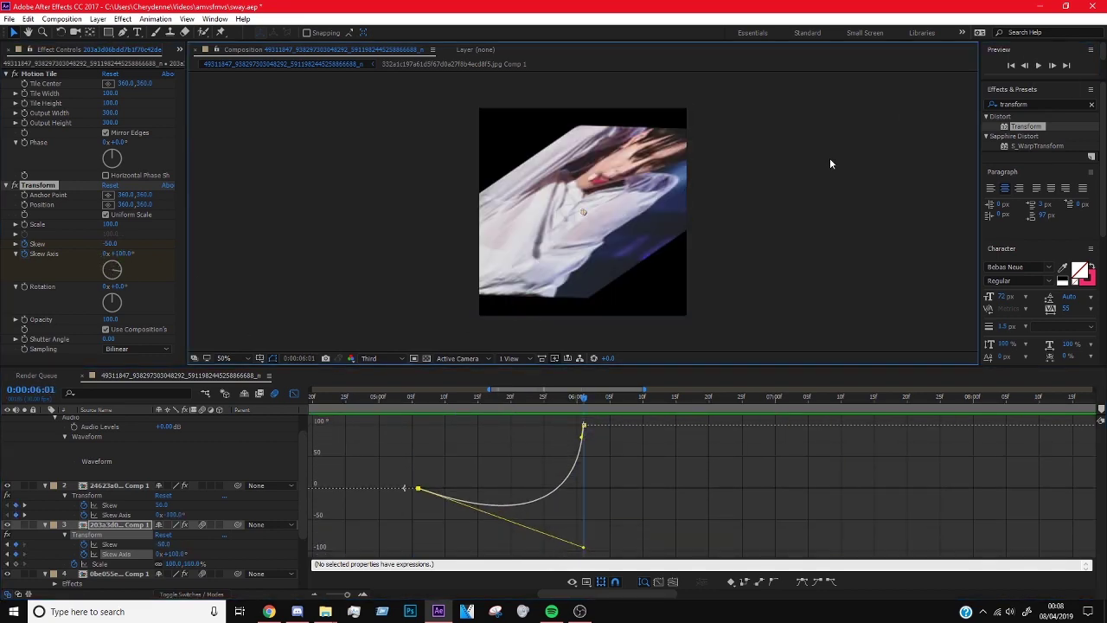
key("shift+F3")
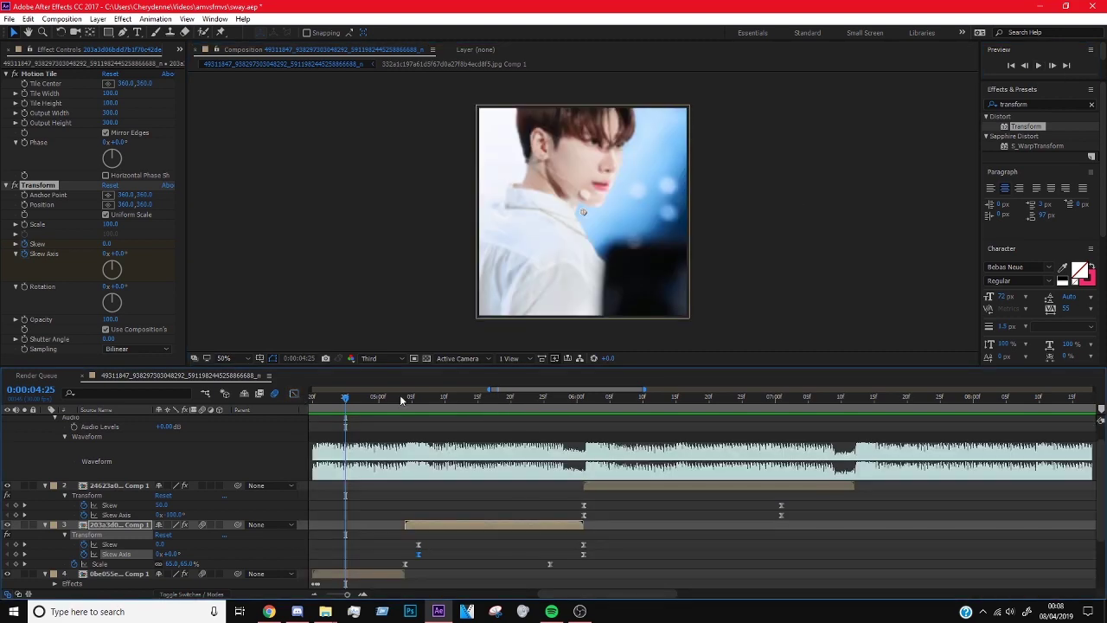
- Copy the third photo's Motion Tile effect to the fourth photo's pre-comp and place it above Transform
left_click(9, 78)
key("ctrl+c")
left_click(679, 485)
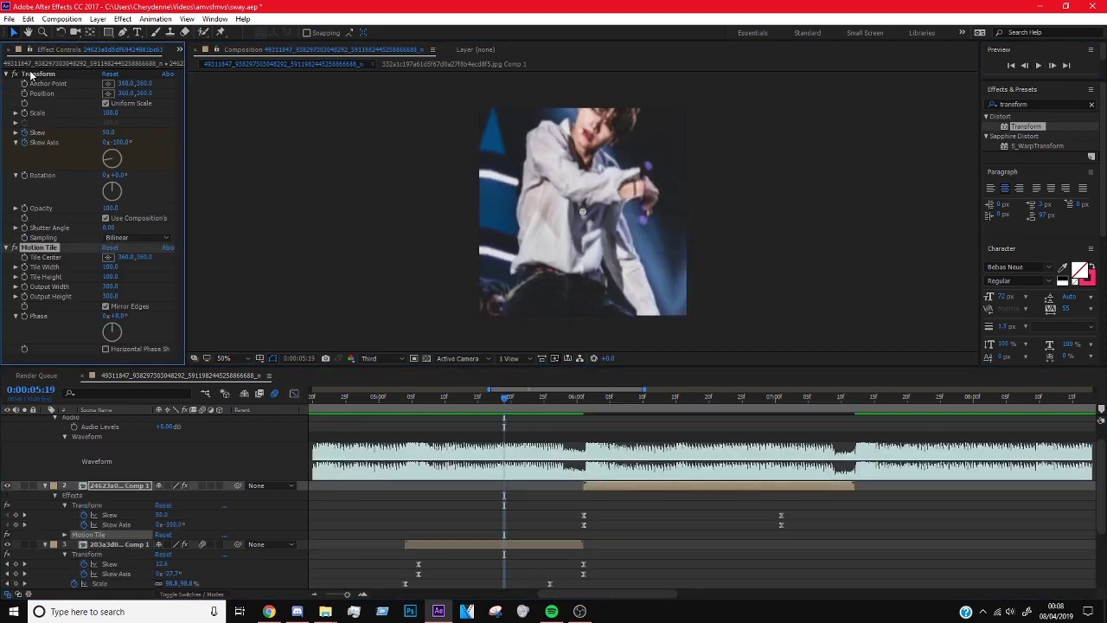
key("ctrl+v")
- Preview the edit from 0:00:03:15 to check the skew transition between the third and fourth photos
left_click(325, 396)
key("space")
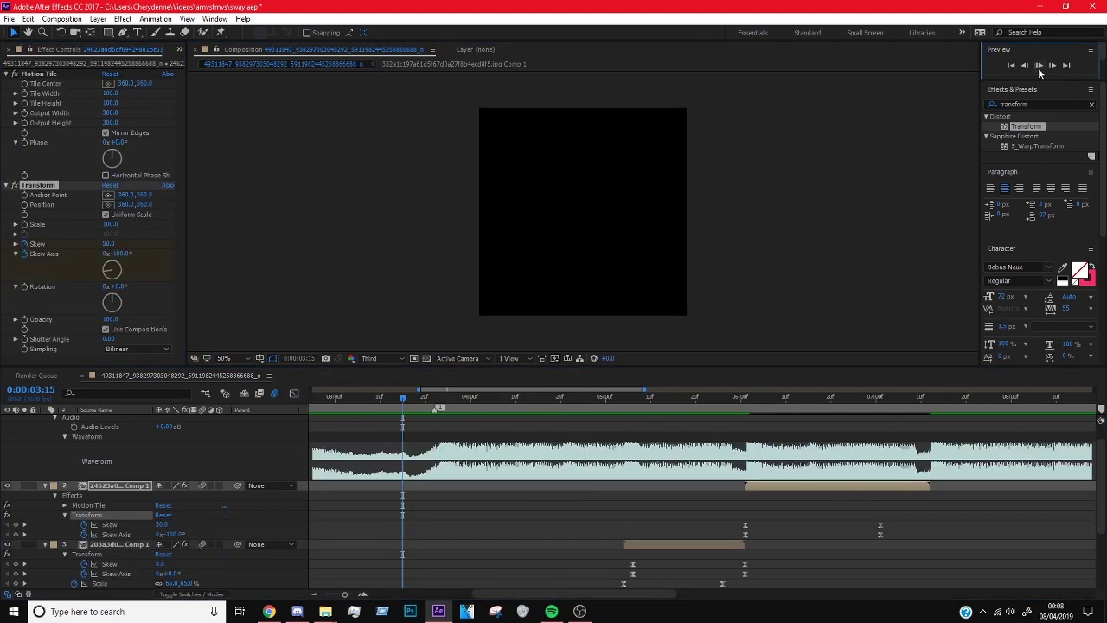
key("space")
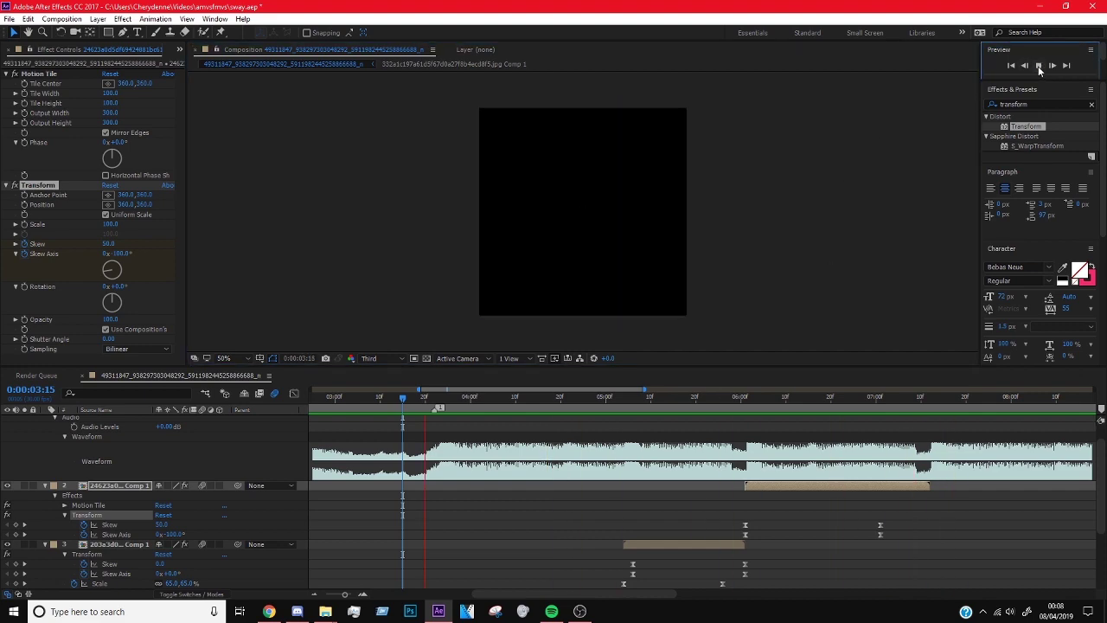
left_click(1039, 65)
left_click(1038, 65)
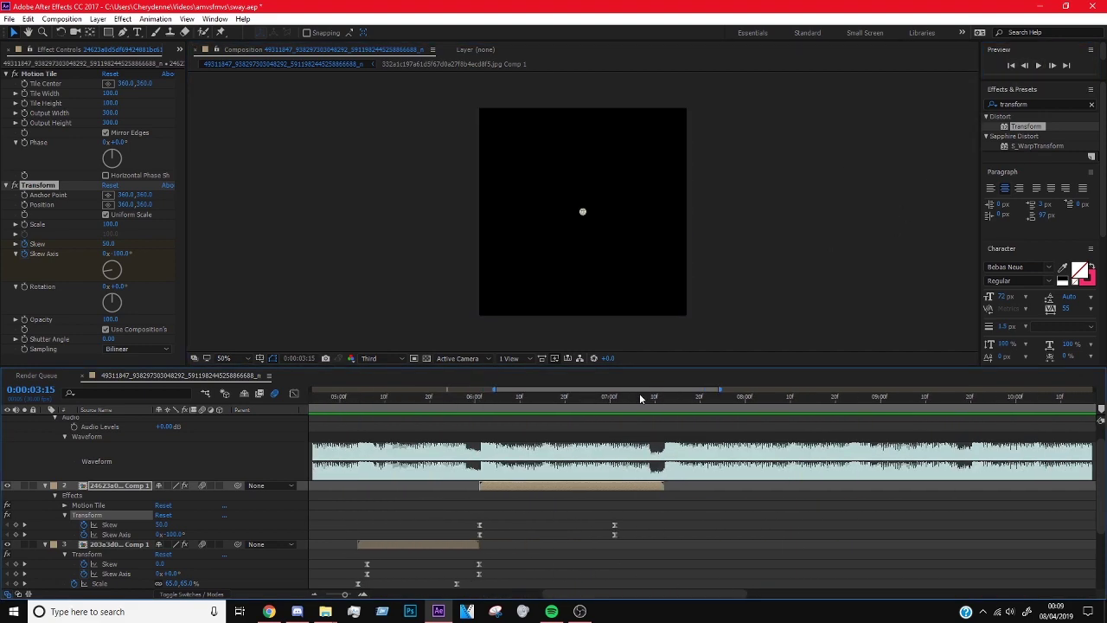
- Import the red-jacket photo, f04aa30…be80.jpg, and place it in the timeline at 0:00:07:12 above the other photos
left_click(325, 611)
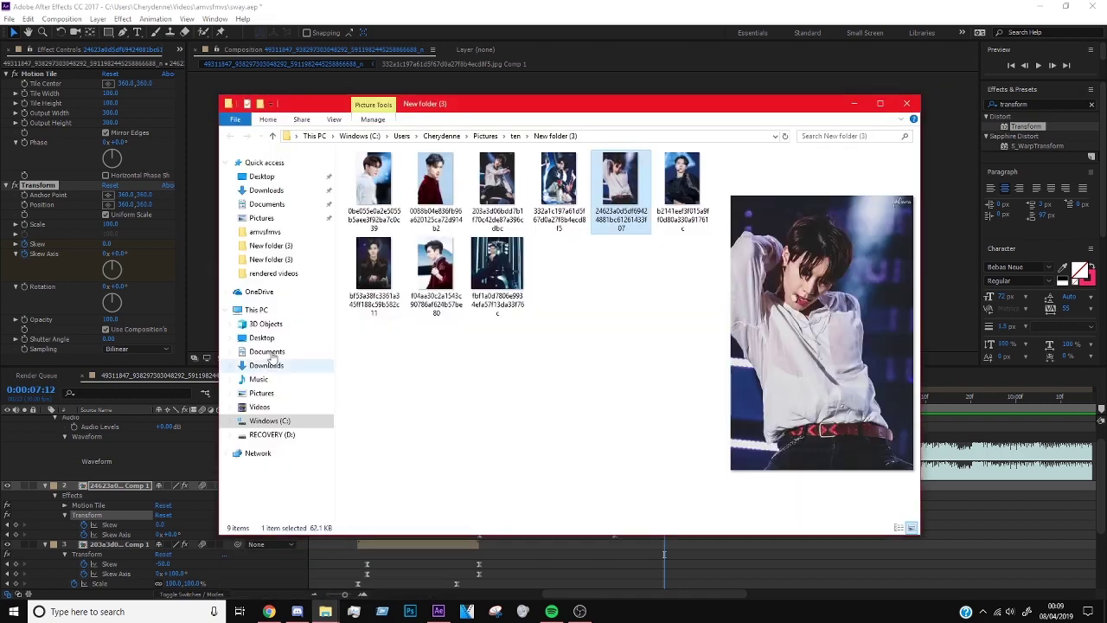
left_click(325, 612)
left_click(298, 611)
left_click(326, 611)
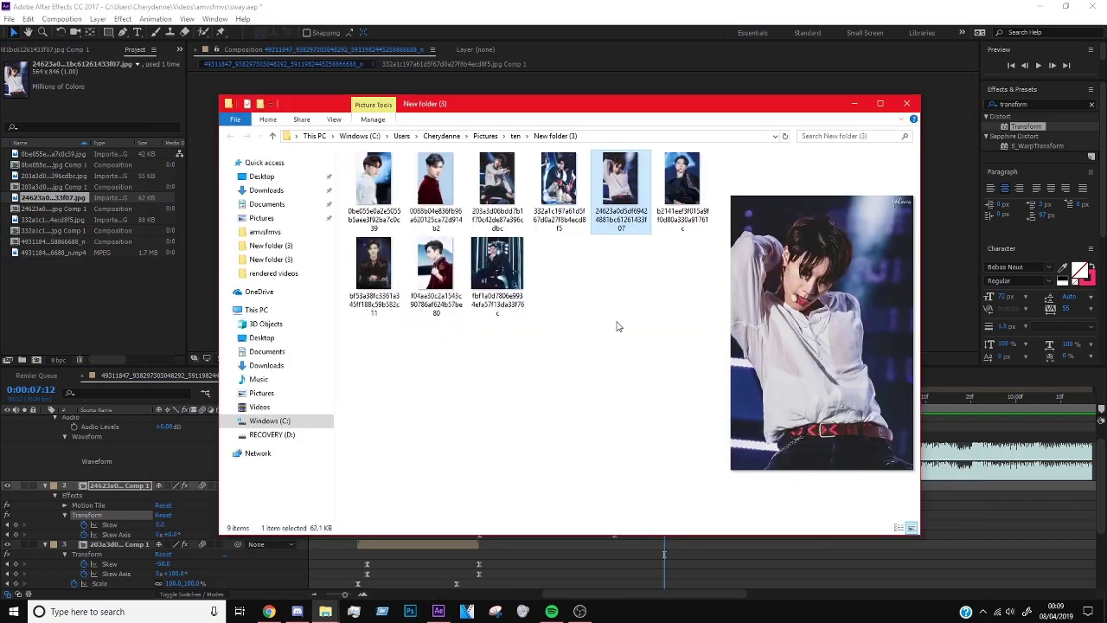
left_click_drag(435, 264, 132, 300)
left_click_drag(54, 262, 732, 489)
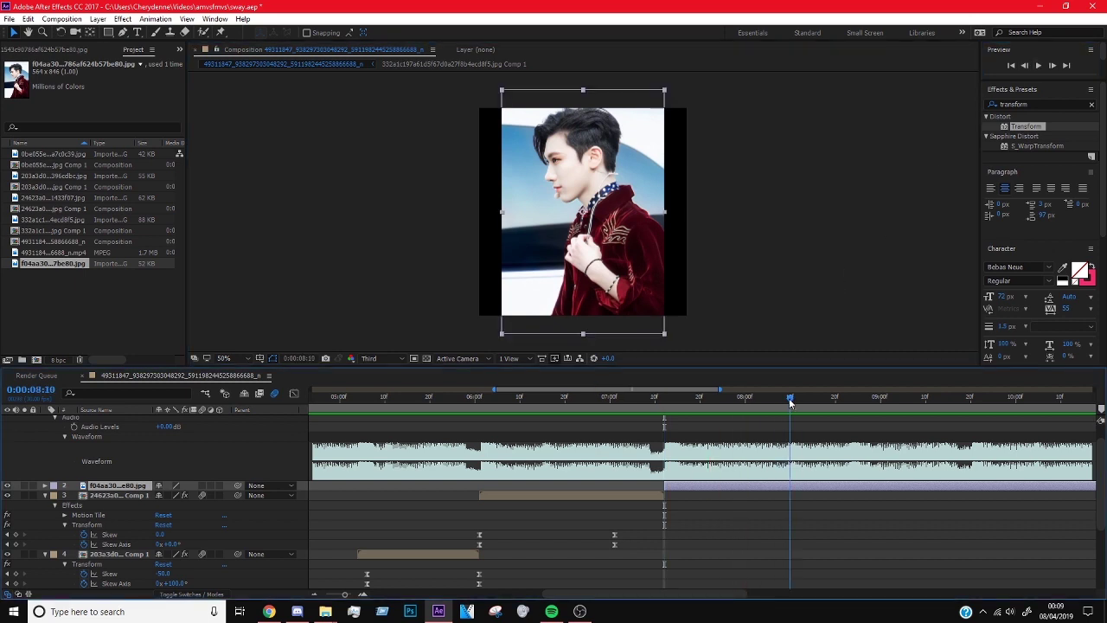
- Trim the red-jacket photo's end to about 0:00:08:10 and preview the edit from 0:00:06:15
key("alt+]")
left_click(542, 396)
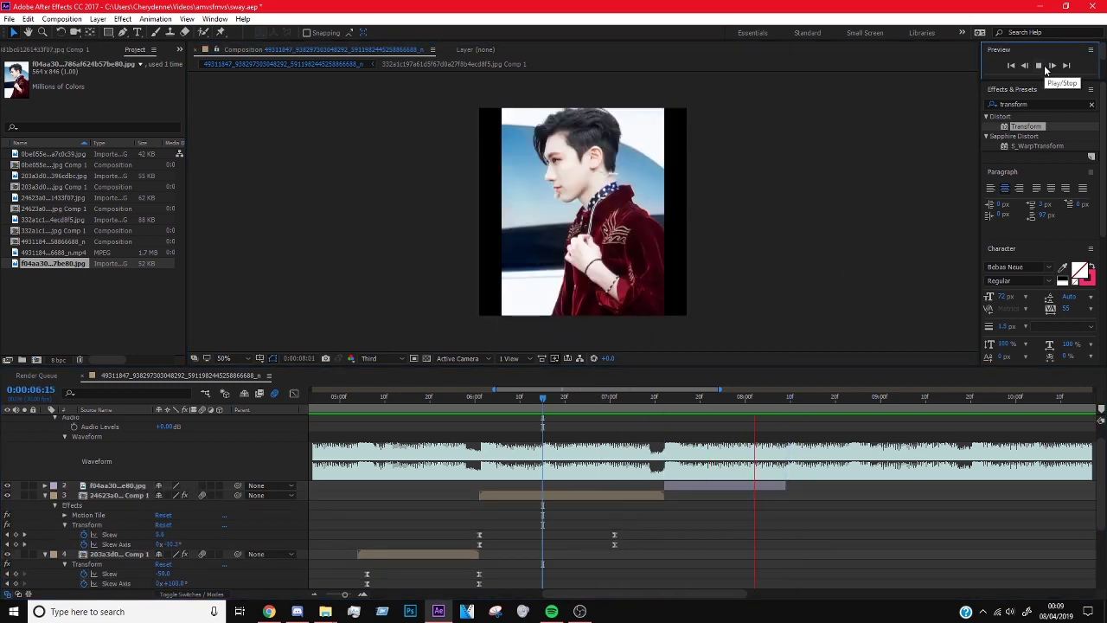
right_click(766, 485)
- Enlarge the red-jacket photo to fill the composition's width and pre-compose it
left_click(718, 396)
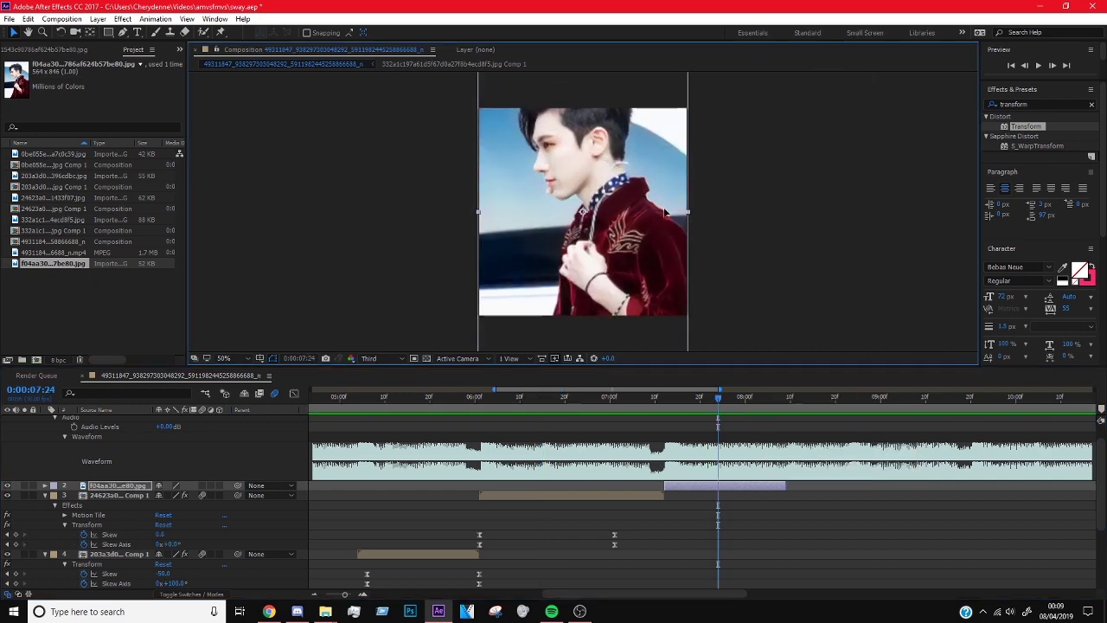
key("ctrl+shift+c")
key("Return")
left_click(554, 397)
left_click(497, 396)
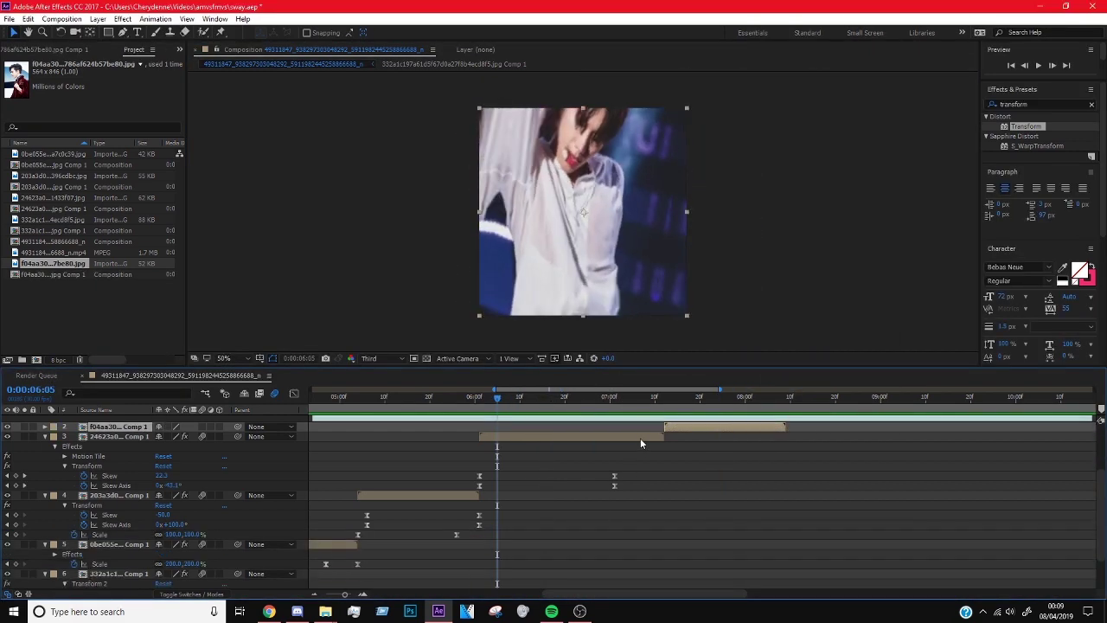
- Animate the 24623a0… photo's scale from 100% down to 65% at 0:00:07:12 with eased keyframes, and preview it
left_click(640, 438)
key("s")
left_click(666, 415)
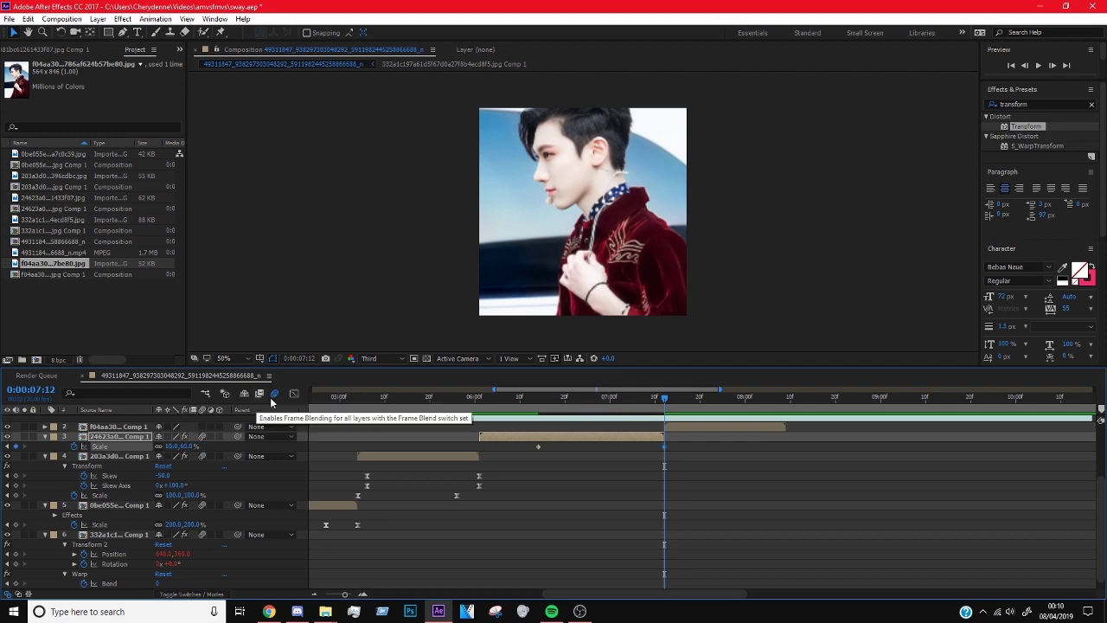
left_click(294, 393)
left_click_drag(519, 420, 678, 562)
key("F9")
left_click(442, 398)
key("space")
left_click(1039, 65)
key("shift+F3")
- Animate the red-jacket f04aa30… photo's scale from 200% at 0:00:07:12 to 100% near its end, with eased keyframes
left_click(664, 398)
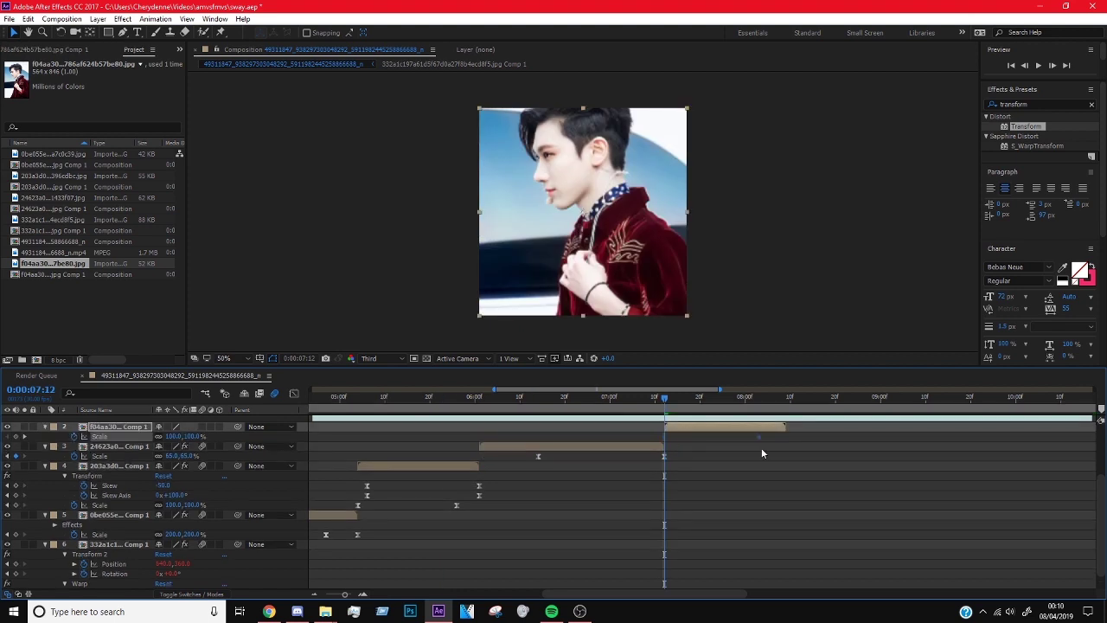
type("200")
key("Return")
left_click(294, 393)
key("F9")
key("shift+F3")
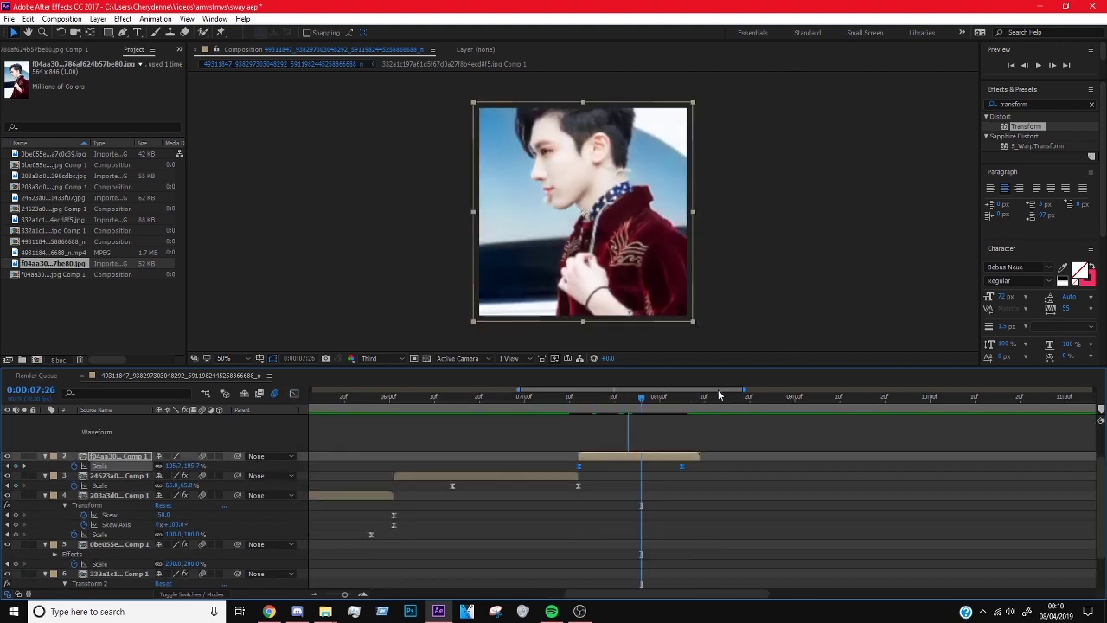
- Preview the edit to check the scale transition into the red-jacket f04aa30… photo
left_click(690, 402)
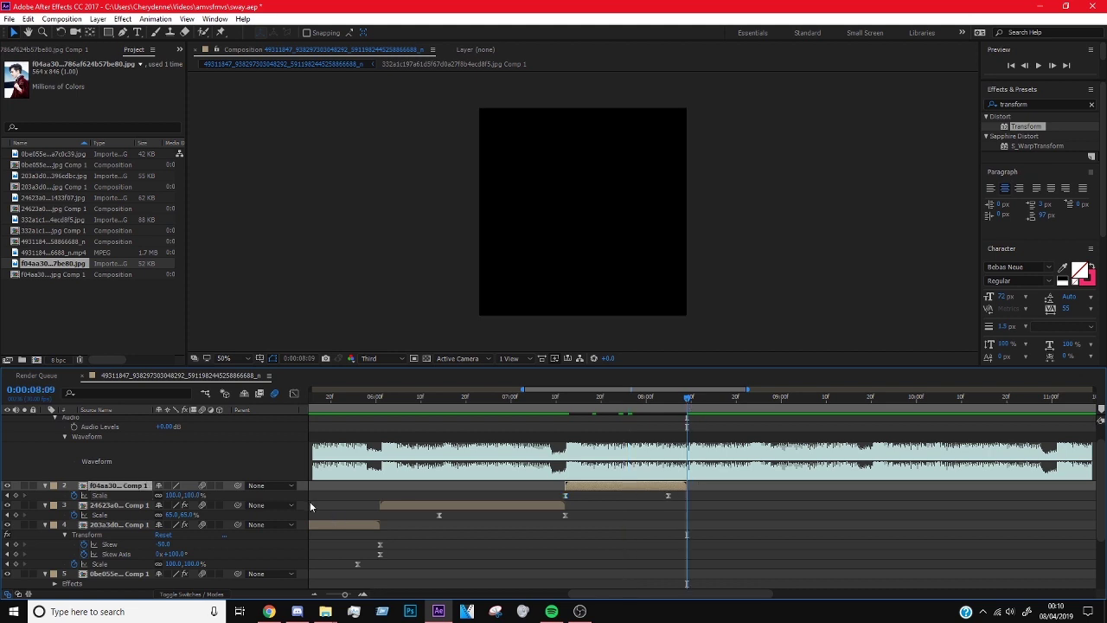
left_click_drag(506, 398, 569, 399)
key("space")
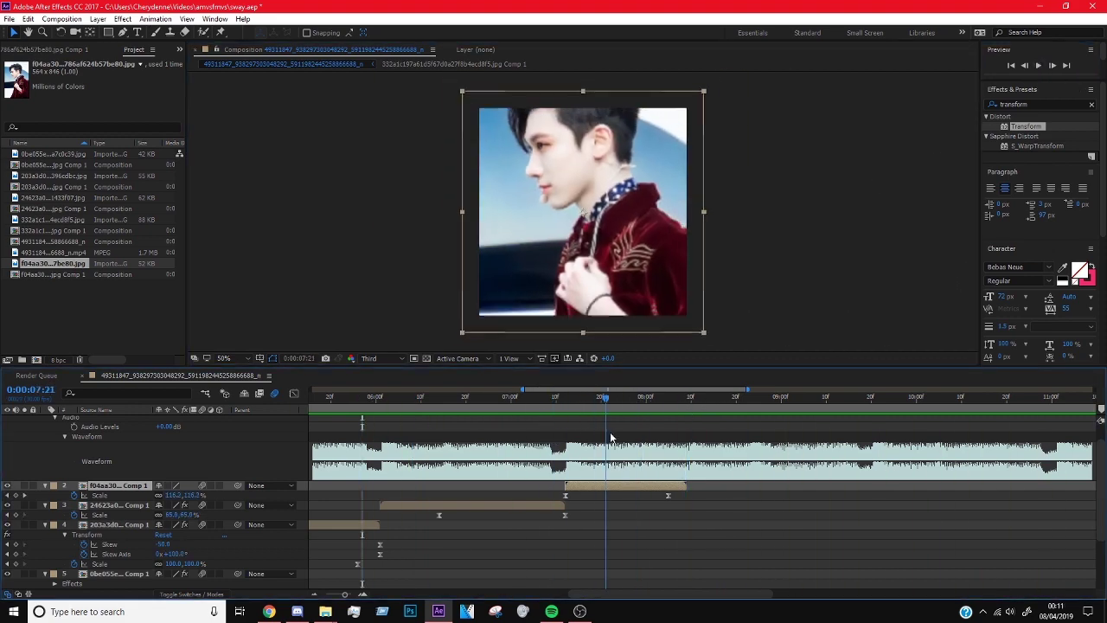
- Import the bf53a38…82c11.jpg photo above the other photos and set it to run from 0:00:08:22 to 0:00:09:20
left_click(691, 398)
left_click_drag(679, 400, 688, 418)
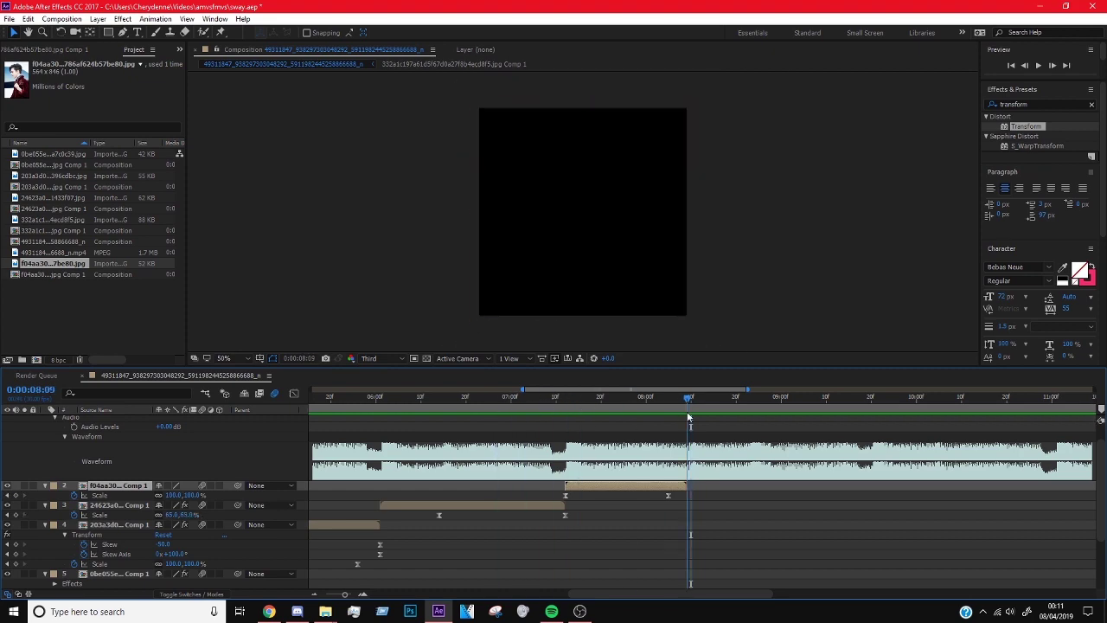
left_click(325, 612)
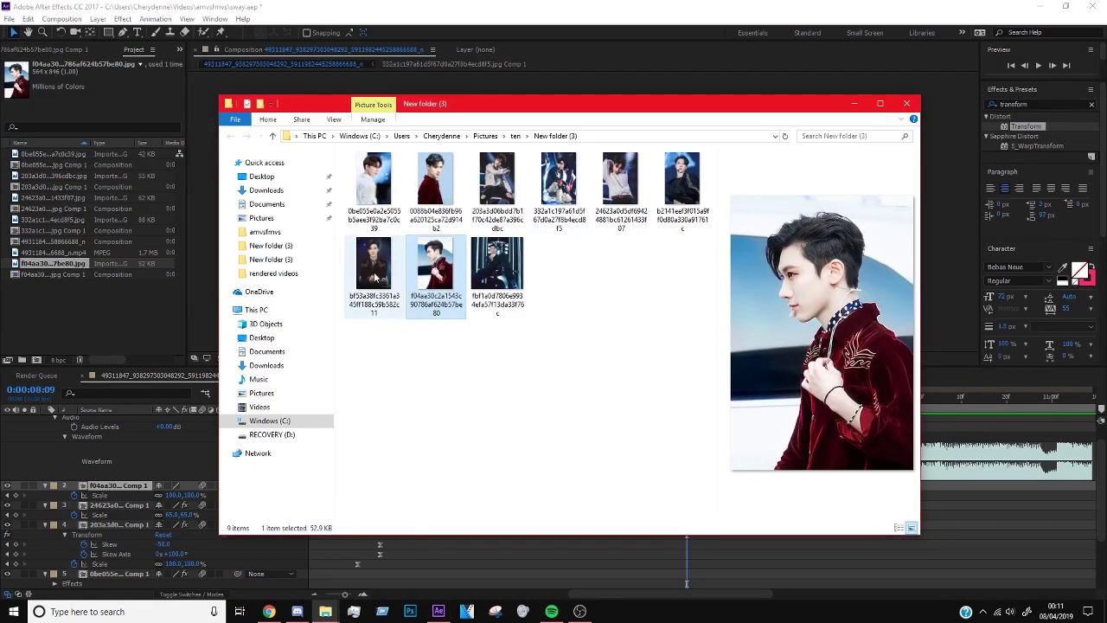
left_click(375, 275)
left_click_drag(134, 333, 104, 302)
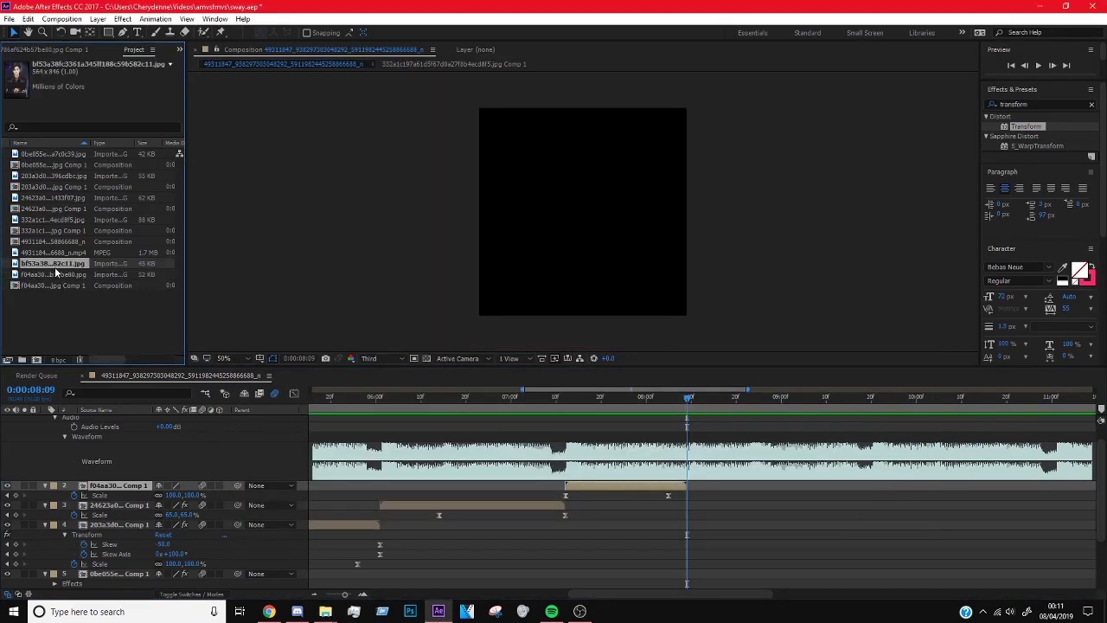
left_click_drag(677, 458, 723, 486)
left_click(744, 398)
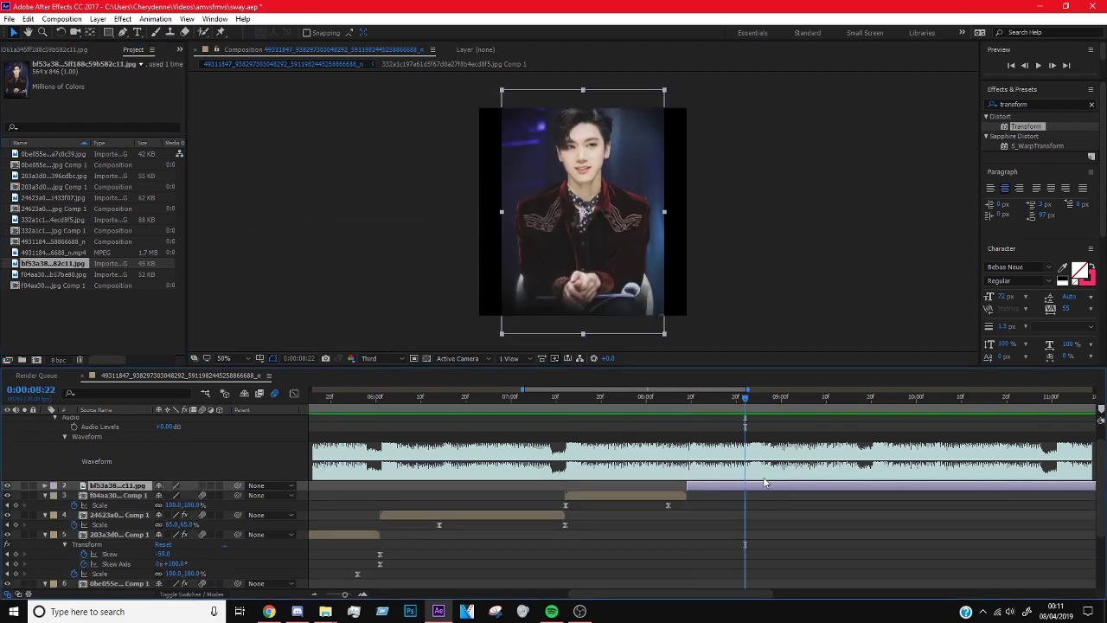
key("alt+bracketright")
- Import the 0088b04…914b2.jpg photo, place it at 0:00:08:09 below the bf53a38… photo and trim its end to 0:00:08:22
mouse_move(325, 611)
left_click(383, 562)
left_click_drag(373, 180, 135, 335)
left_click_drag(52, 153, 688, 495)
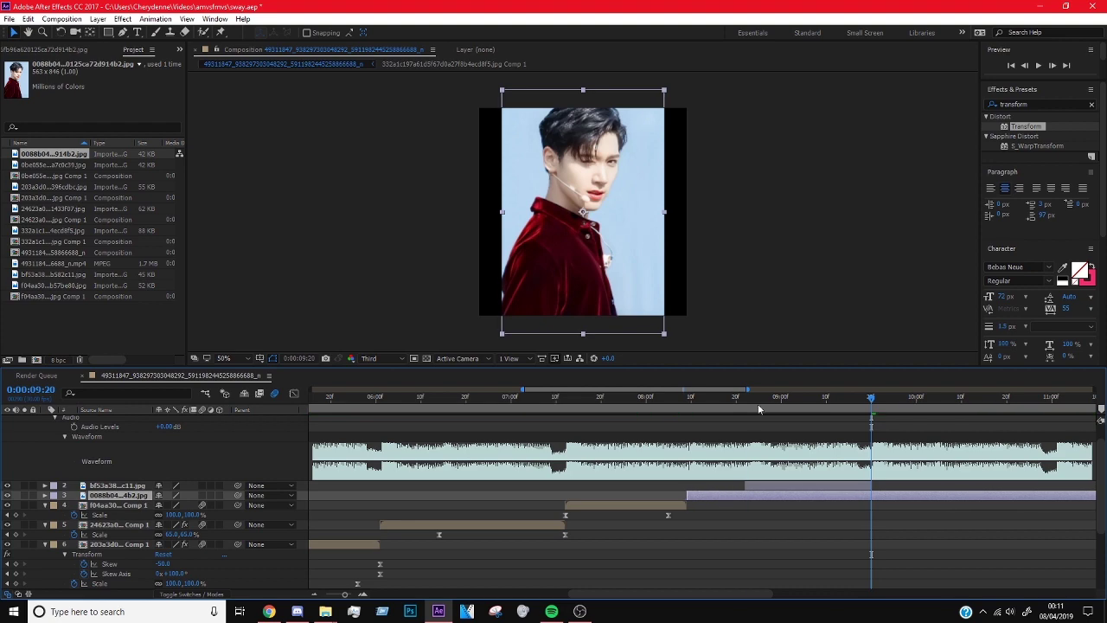
key("j")
key("alt+bracketright")
- Separate the f04aa30… photo's position dimensions and animate its Y position to 1083 at its end with eased keyframes
left_click_drag(555, 401, 686, 400)
left_click(662, 507)
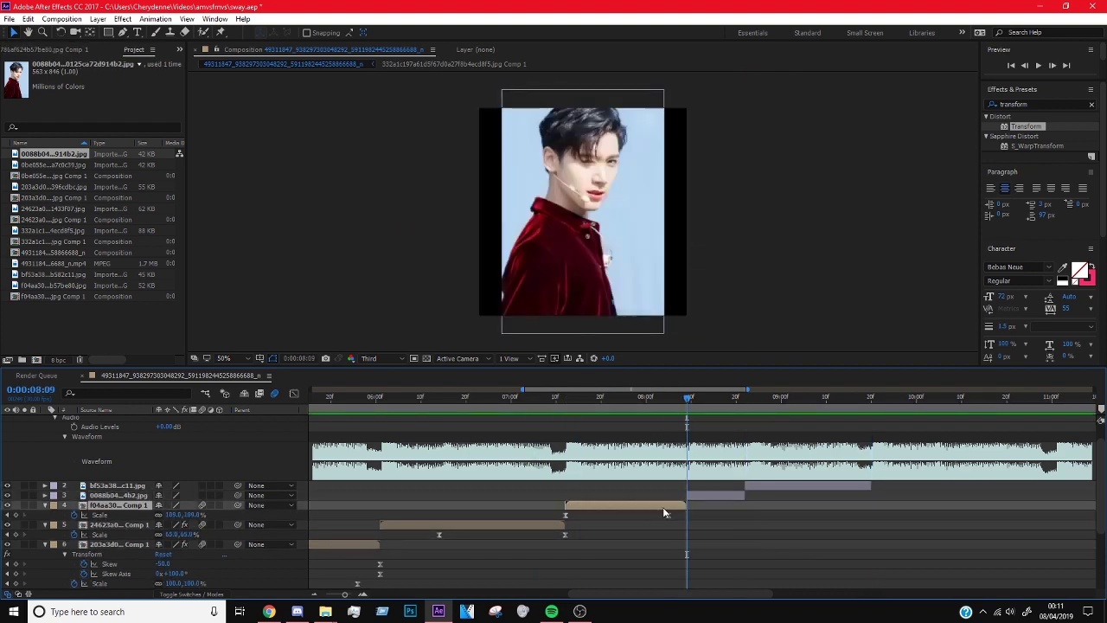
right_click(148, 517)
left_click(190, 434)
left_click_drag(686, 522, 593, 524)
key("Page_Up")
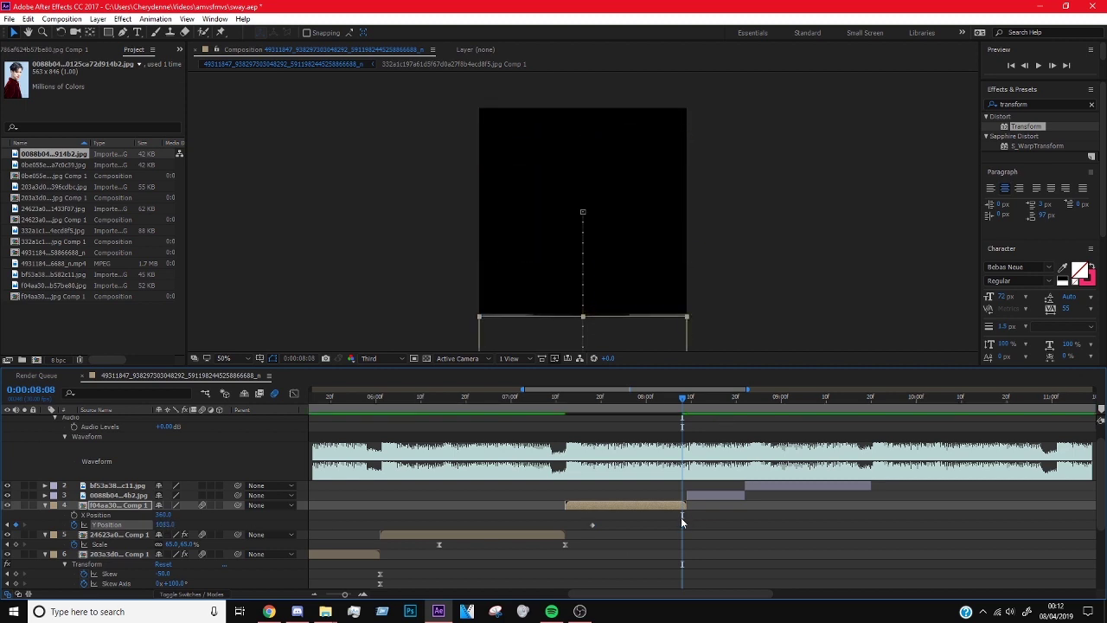
left_click(294, 392)
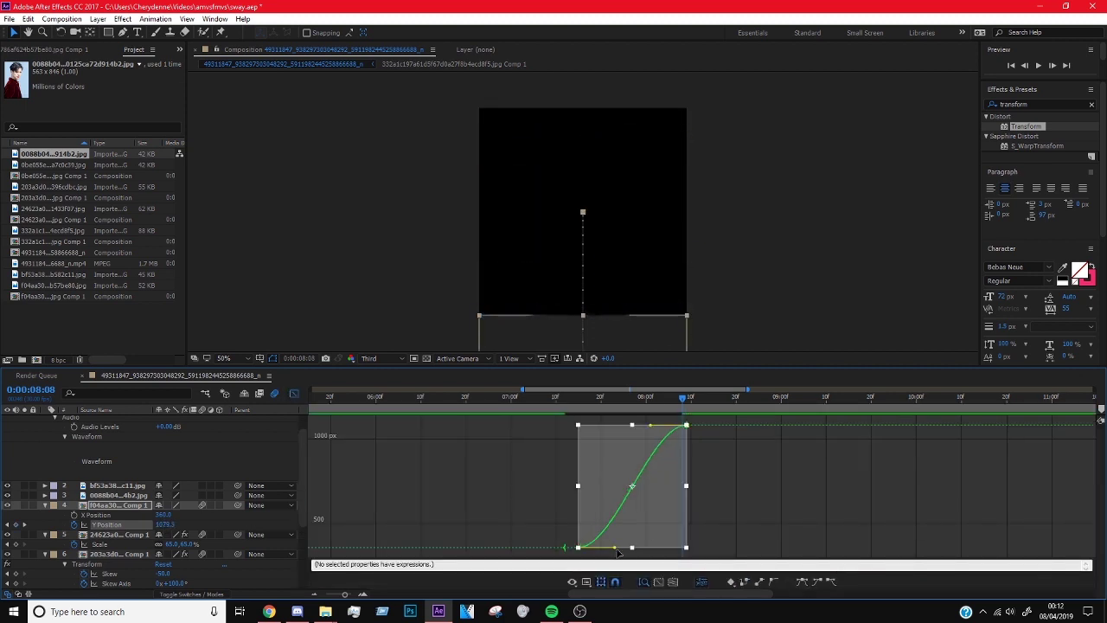
key("shift+F3")
- Enlarge the 0088b04… photo to fill the composition's width and pre-compose it
key("Page_Down")
key("Page_Down")
key("Page_Down")
key("Page_Down")
key("Page_Down")
key("Page_Down")
key("Page_Down")
key("Page_Down")
key("Page_Down")
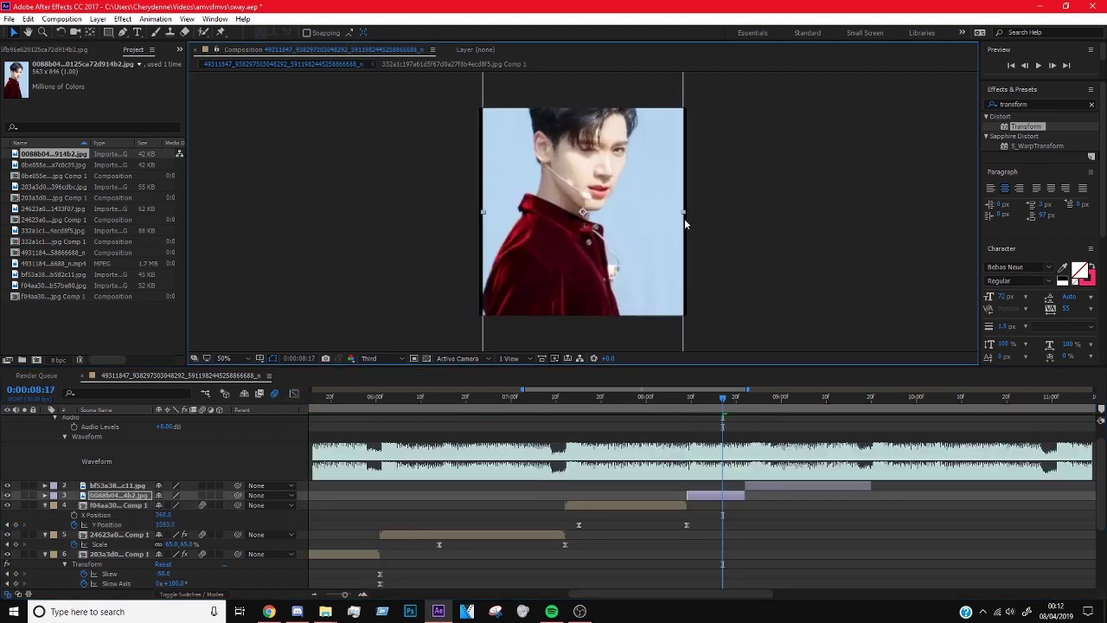
key("ctrl+shift+c")
key("Return")
- Separate the 0088b04… photo's position dimensions and animate its Y position from -359 at 0:00:08:09 to 360 with eased keyframes
key("Page_Up")
key("Page_Up")
key("Page_Up")
key("Page_Up")
key("Page_Up")
key("Page_Up")
key("Page_Up")
key("Page_Up")
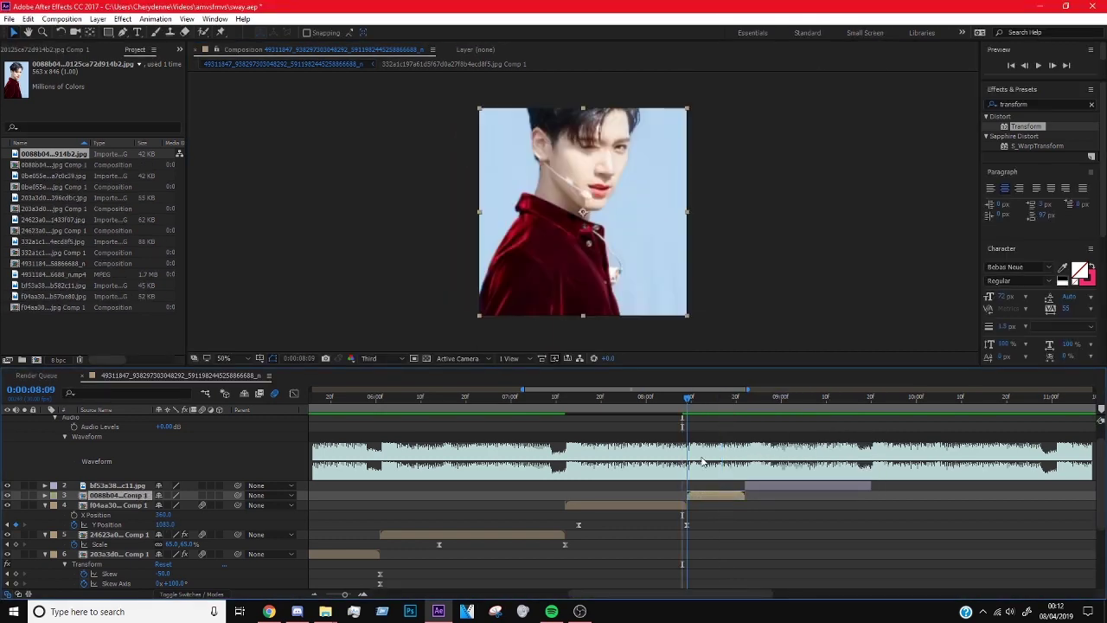
key("alt+shift+p")
right_click(109, 508)
left_click(147, 417)
left_click_drag(163, 514, 54, 514)
key("shift+F3")
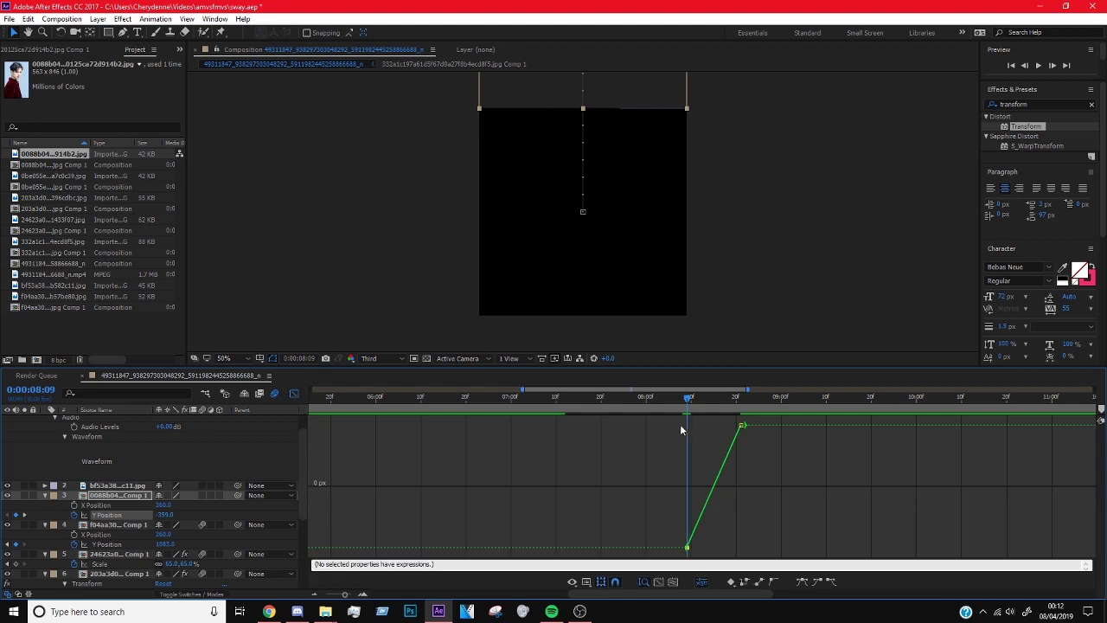
key("F9")
key("shift+F3")
- Apply Motion Tile with 300 output width and height to the f04aa30… and 0088b04… photos, and preview the slide transition
key("ctrl+Down")
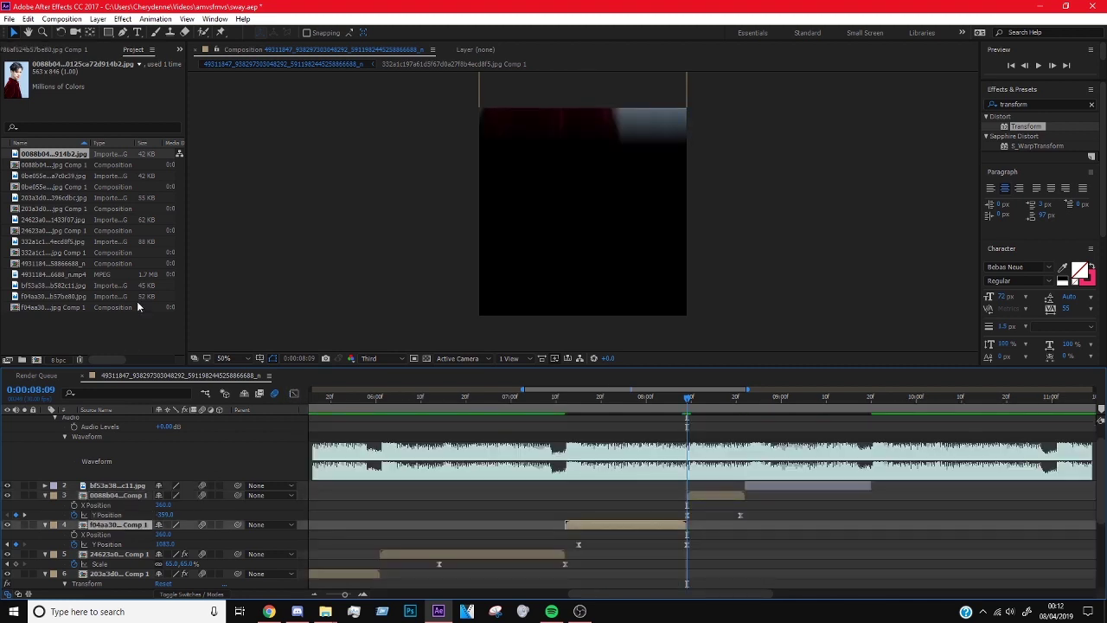
key("ctrl+Down")
key("F3")
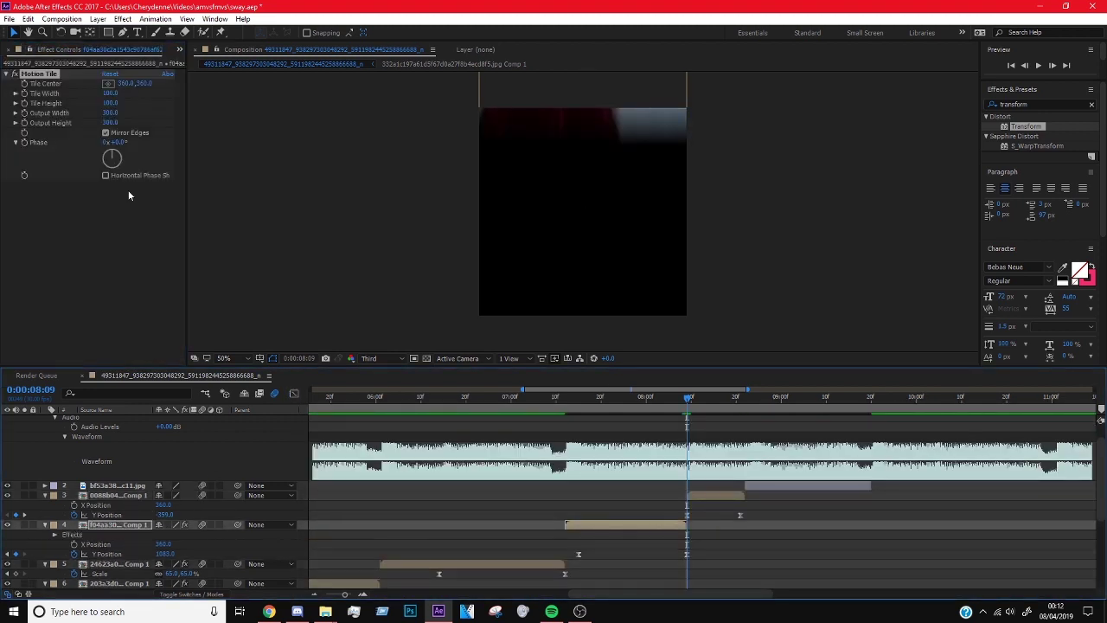
key("ctrl+Up")
key("ctrl+Up")
left_click(370, 396)
key("space")
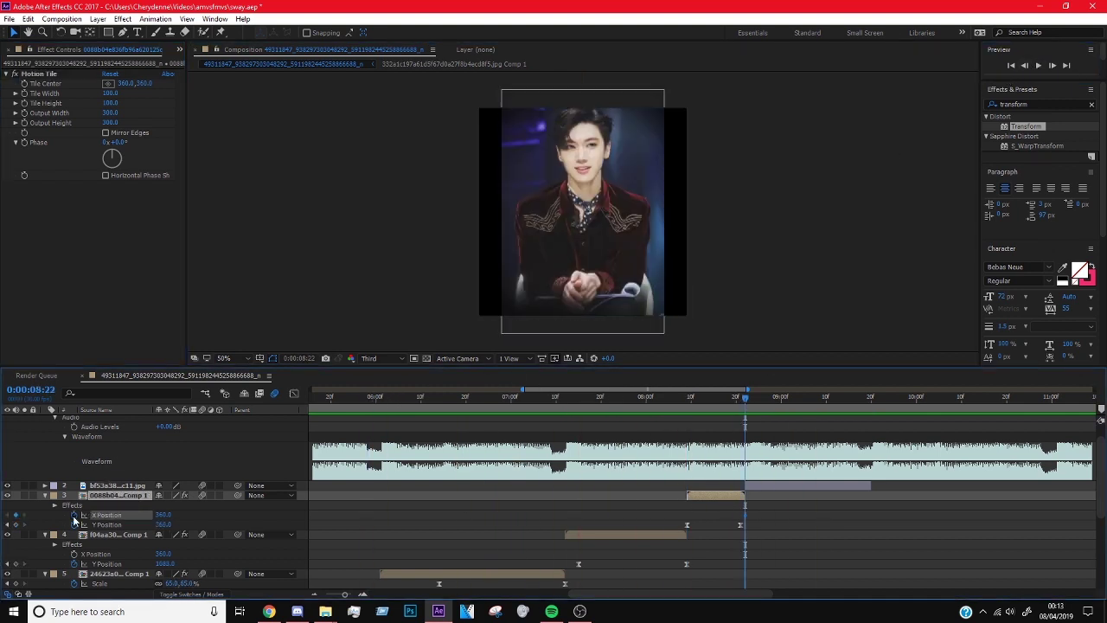
- Animate the 0088b04… photo's X position from 360 to 1079 at 0:00:08:22 with eased keyframes
key("Page_Up")
left_click_drag(467, 519, 677, 429)
key("shift+F3")
left_click(801, 581)
key("shift+F3")
- Enlarge the bf53a38… photo to fill the composition's width and pre-compose it
key("Page_Down")
key("Page_Down")
left_click(659, 212)
left_click_drag(662, 213, 687, 216)
key("ctrl+shift+c")
key("Return")
- Separate the bf53a38… photo's position dimensions and animate its X position from -357 at 0:00:08:22 to 360
key("Page_Up")
key("s")
key("p")
right_click(74, 499)
left_click(135, 403)
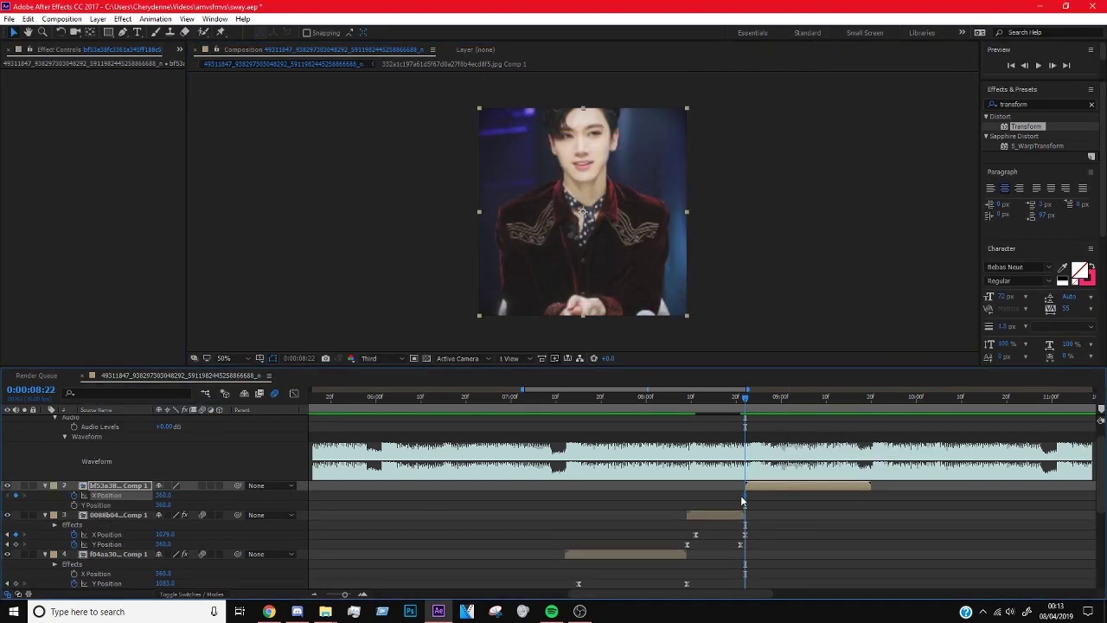
left_click_drag(164, 494, 86, 495)
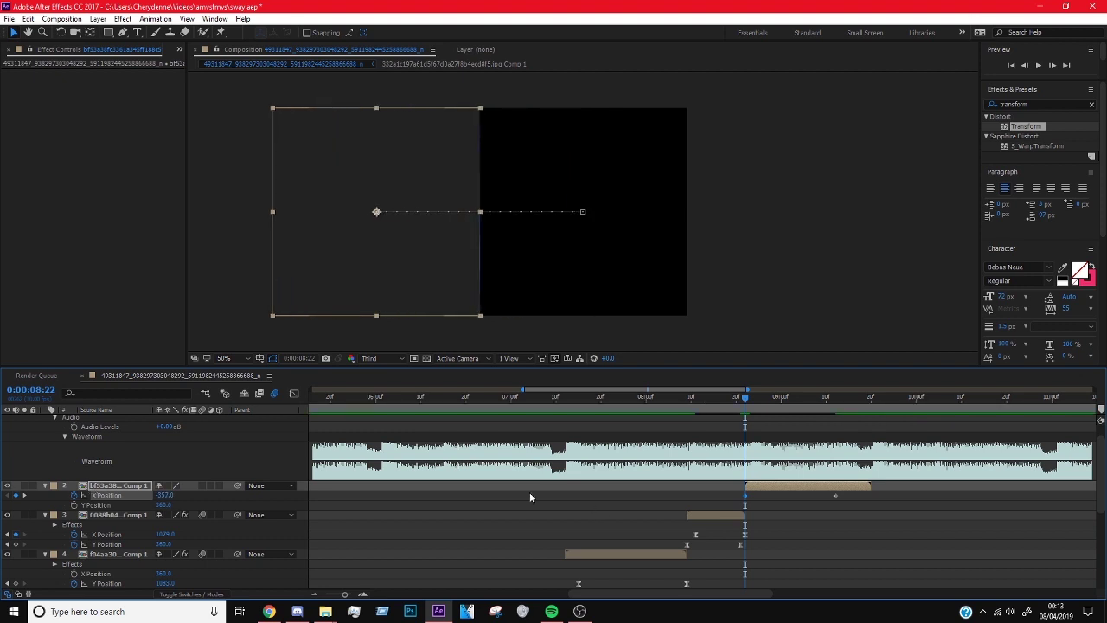
- Apply Motion Tile with 300 output width and height to the bf53a38… photo and ease its X position keyframes
key("ctrl+alt+shift+e")
key("shift+F3")
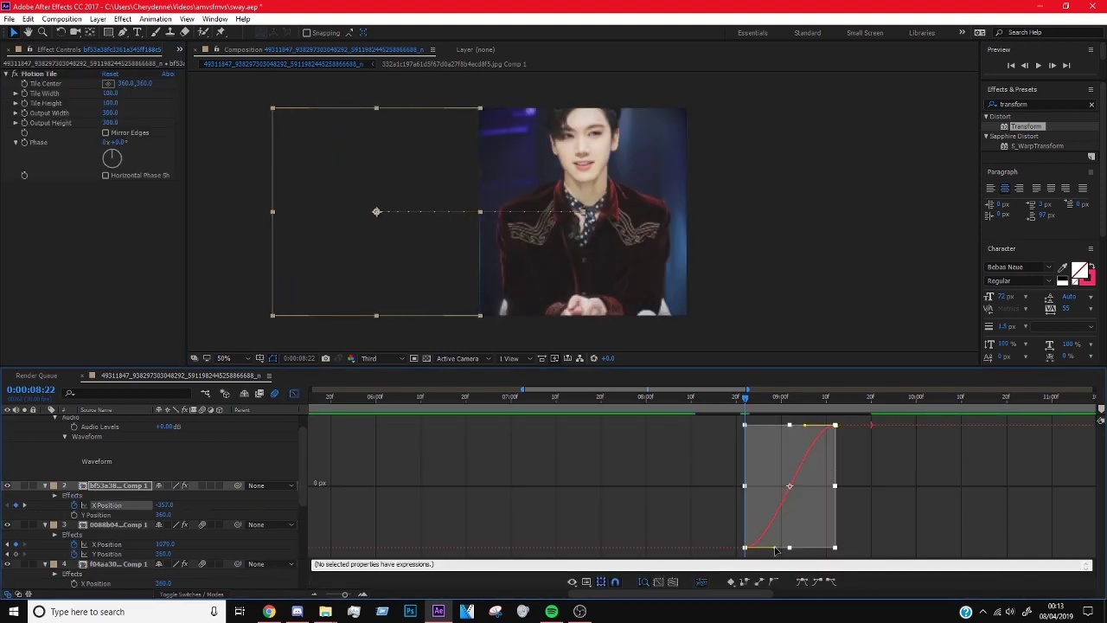
key("shift+F3")
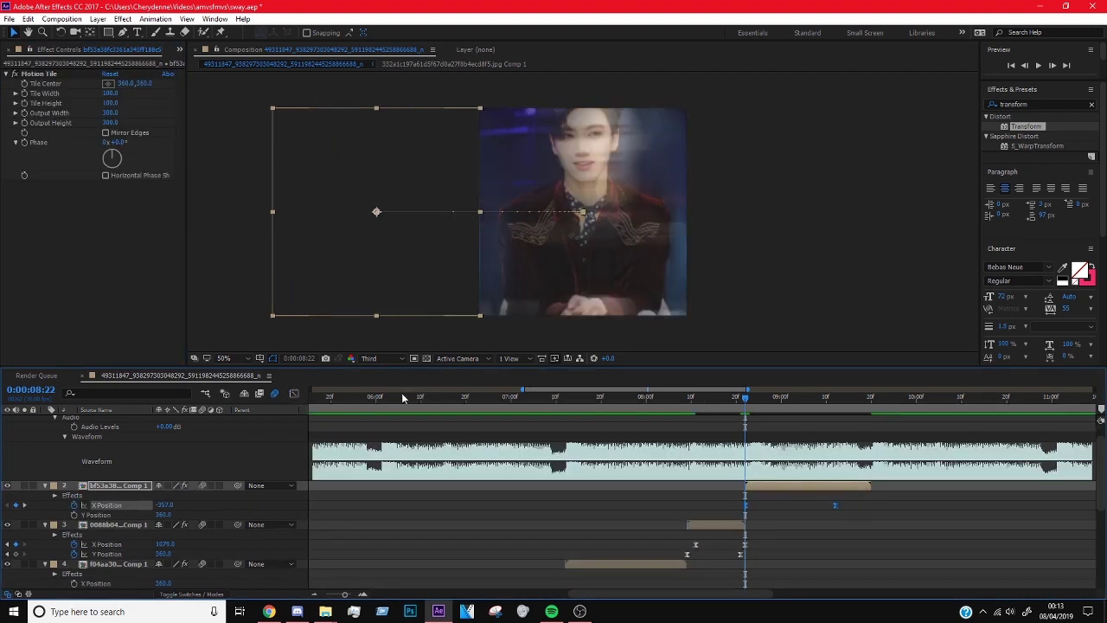
- Preview the whole edit from 0:00:00:00 to check the transitions
key("Home")
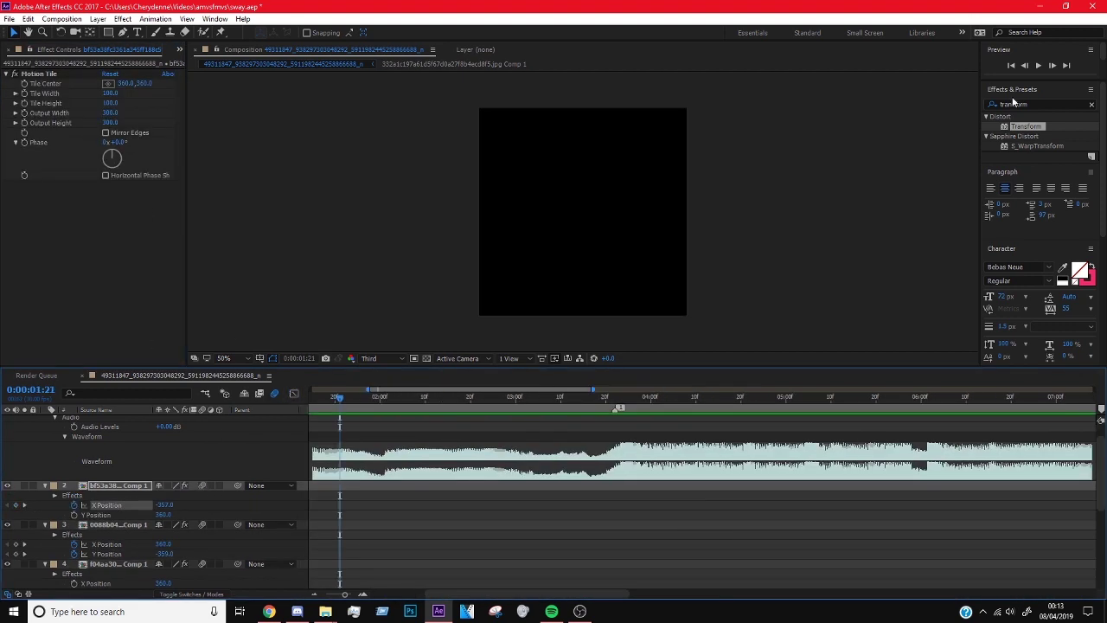
left_click(1037, 65)
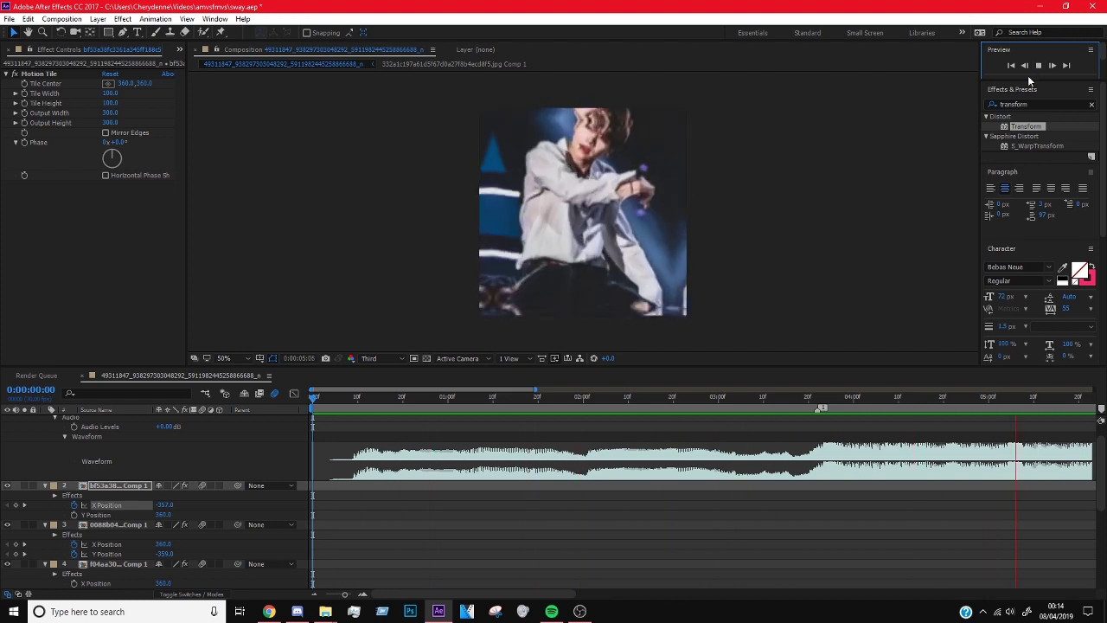
left_click(730, 283)
- Keyframe the bf53a38… photo's scale from 100% at 0:00:08:26 to the photo's end, ease the keyframes and preview
scroll(551, 389, "right", 10)
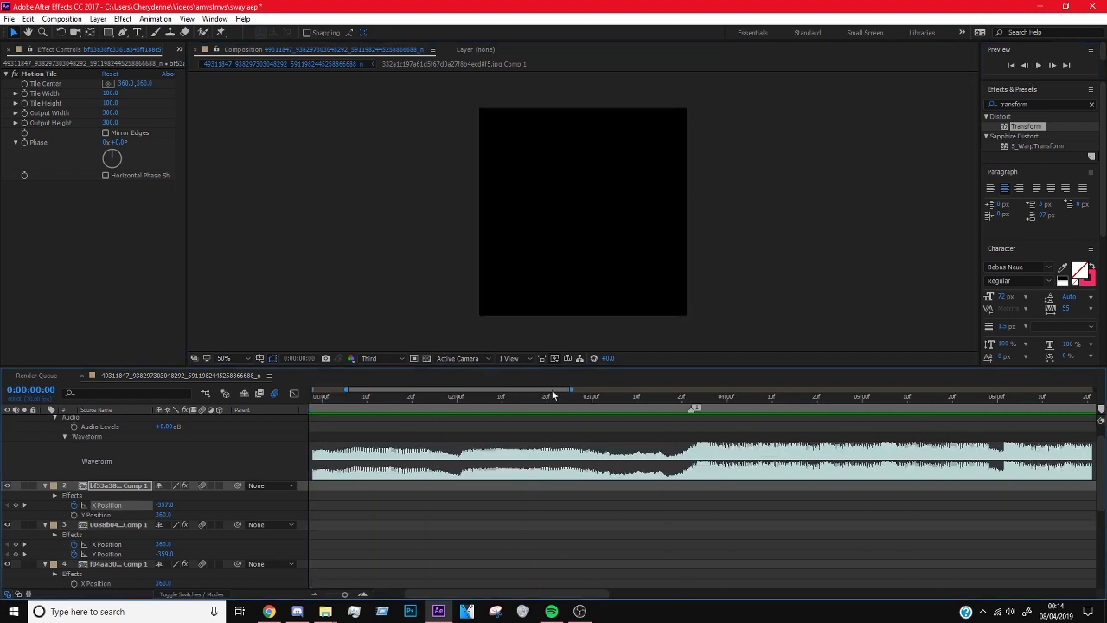
scroll(671, 411, "down", 1)
left_click(670, 397)
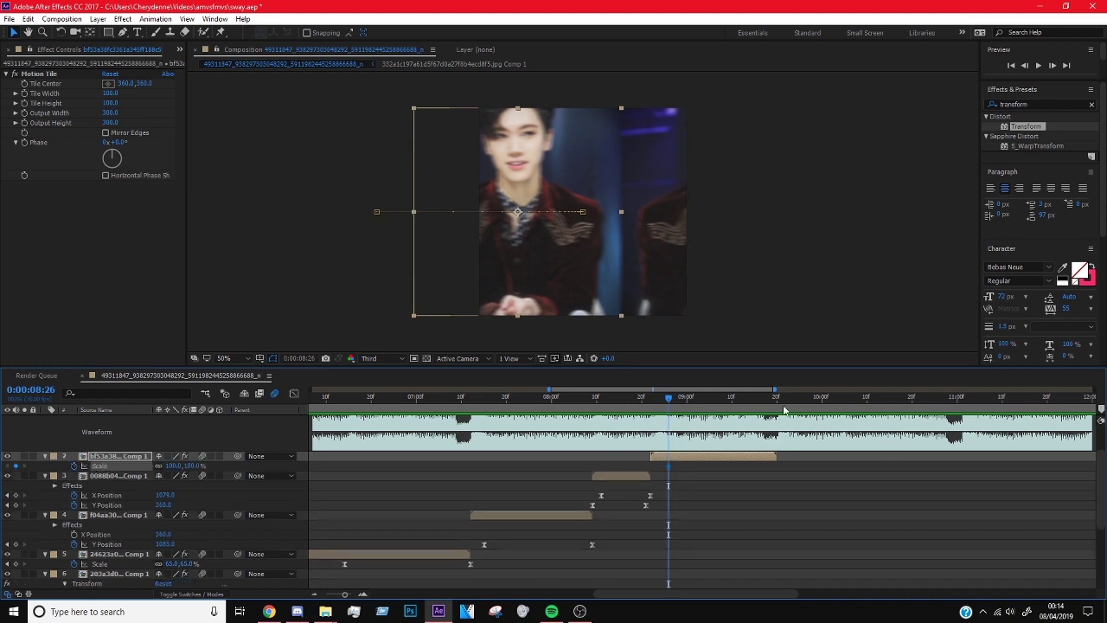
left_click(779, 400)
left_click(294, 393)
left_click_drag(649, 420, 903, 546)
key("F9")
key("space")
left_click(294, 393)
- Search the effects and presets for "shake" and apply the smooth shake preset to the 203a3d0… photo at 0:00:05:04
scroll(607, 447, "down", 3)
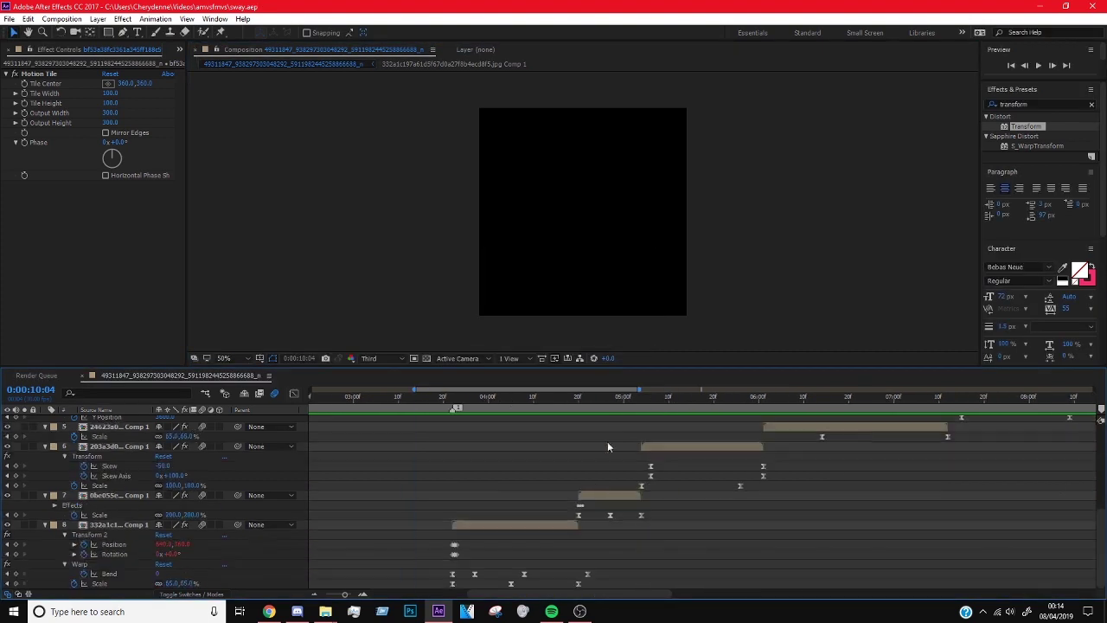
left_click(1038, 65)
left_click(1037, 104)
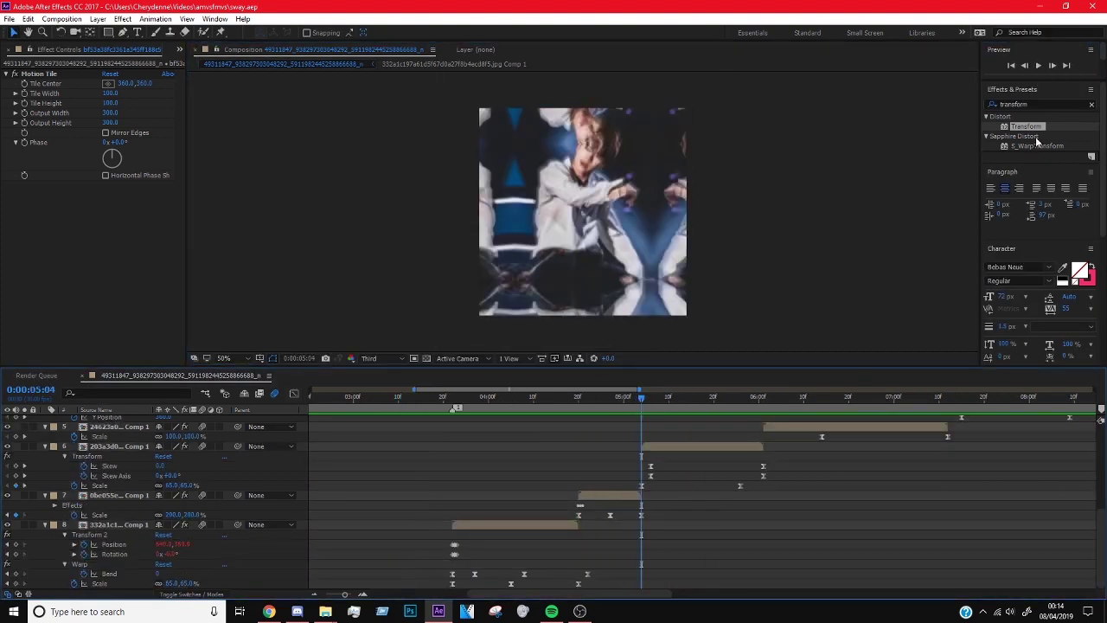
type("shake")
double_click(1068, 354)
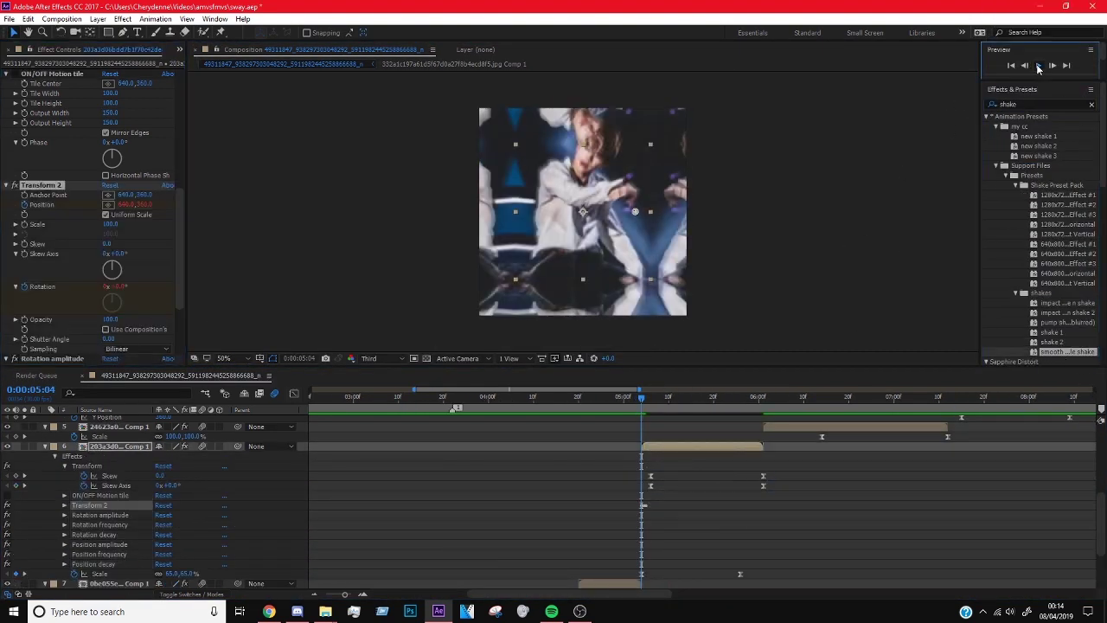
- Apply the smooth shake preset to the 24623a0… photo at 0:00:06:01 and the f04aa30… photo at 0:00:07:12
key("ctrl+Up")
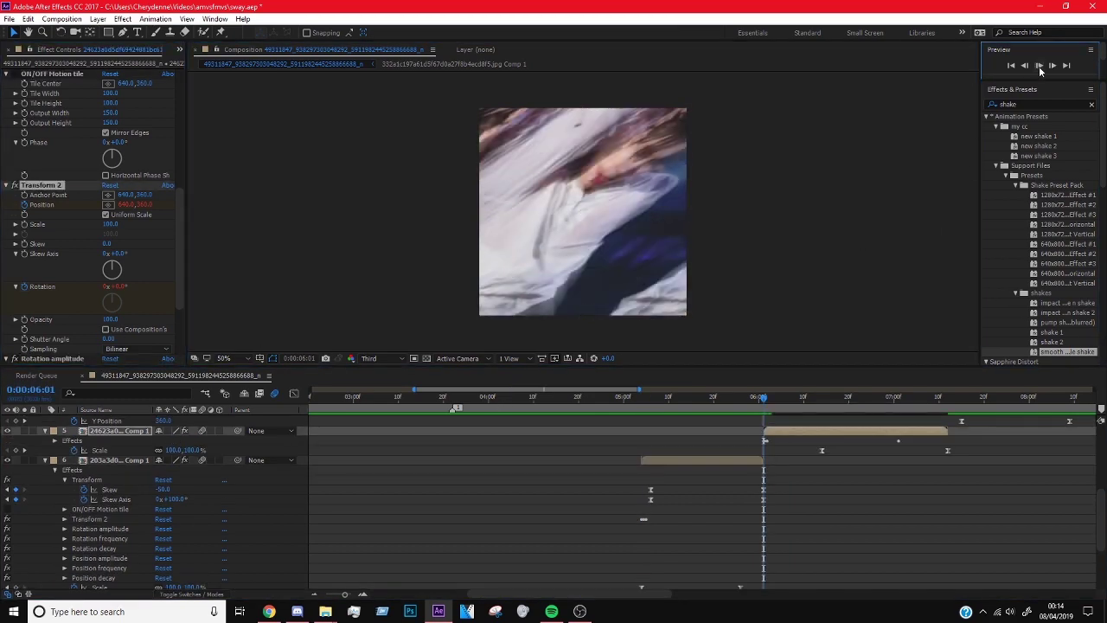
key("o")
key("Page_Down")
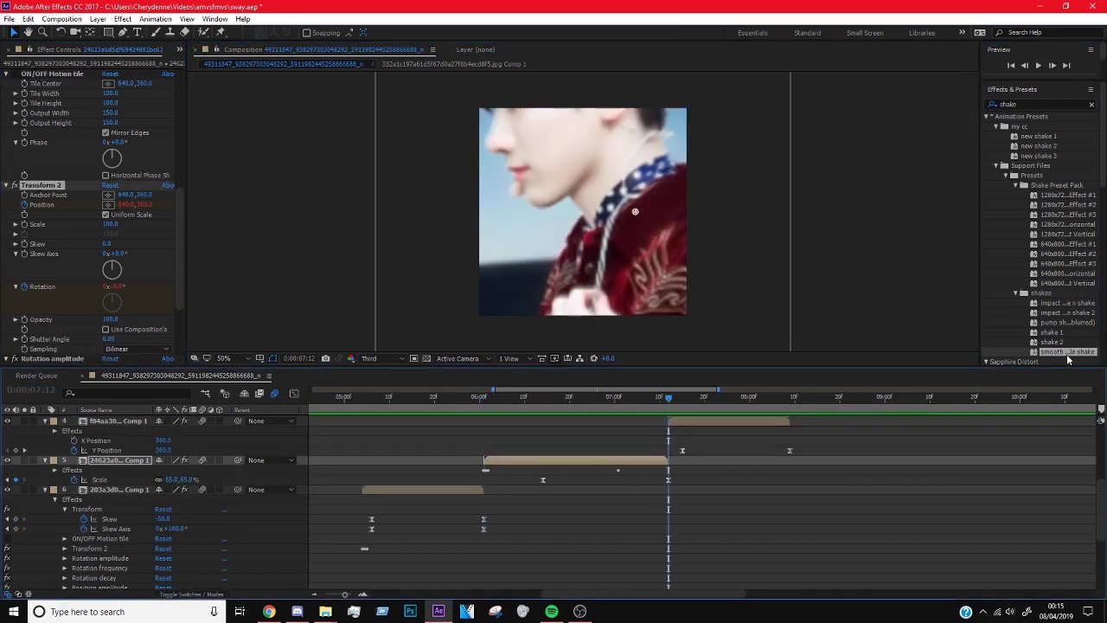
key("ctrl+Up")
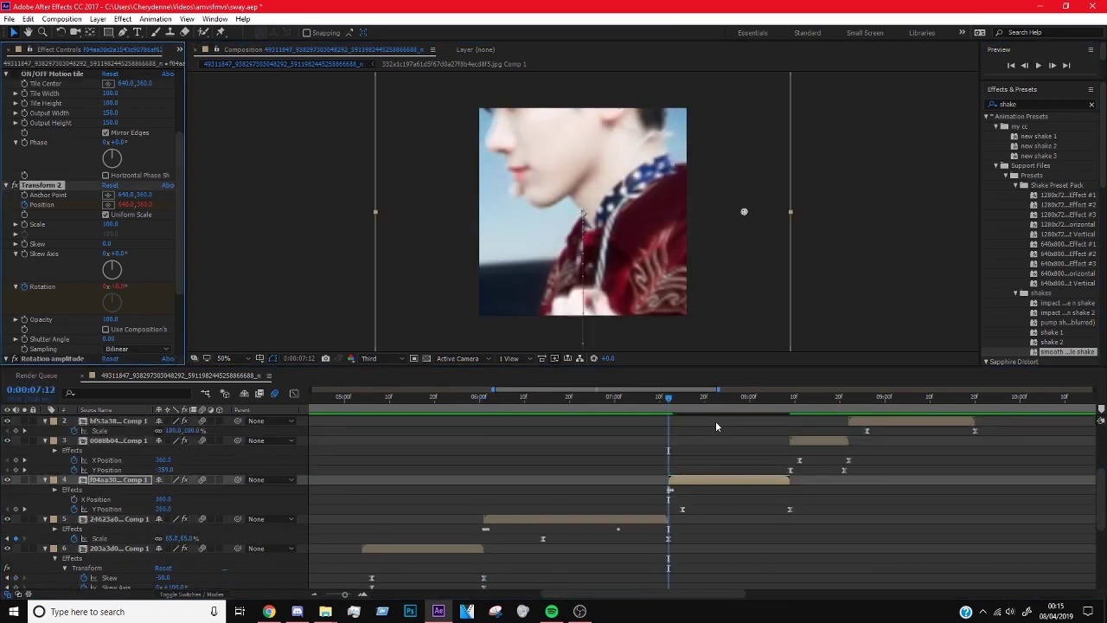
- Apply the smooth shake preset to the 0088b04… photo at 0:00:08:09 and the bf53a38… photo at 0:00:08:22
scroll(715, 425, "up", 1)
key("o")
key("Page_Down")
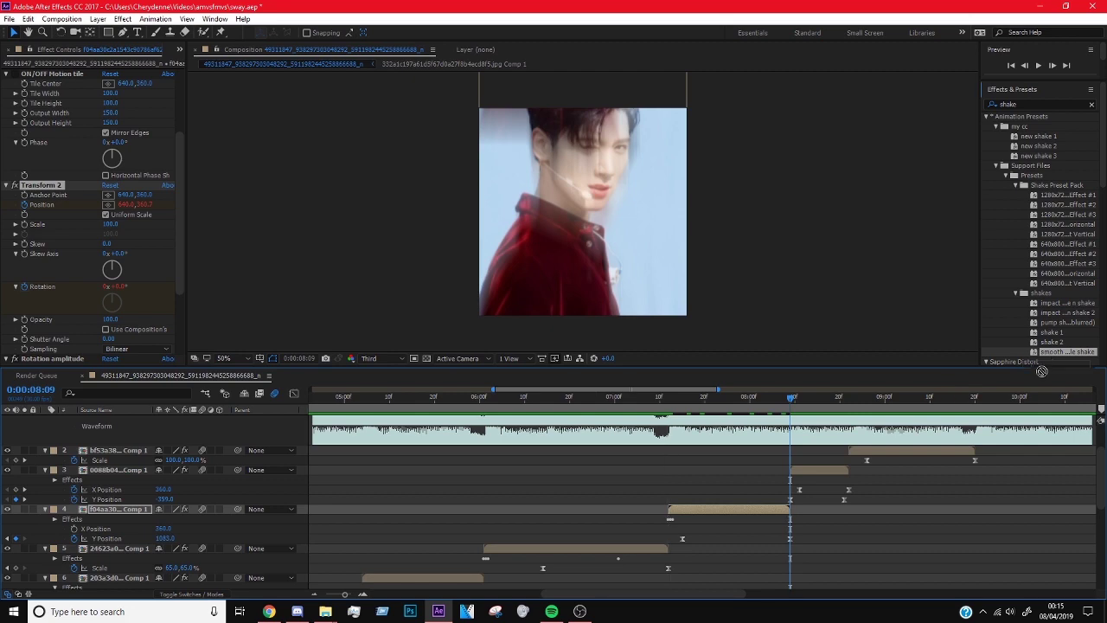
key("ctrl+Up")
key("o")
key("Page_Down")
key("ctrl+Up")
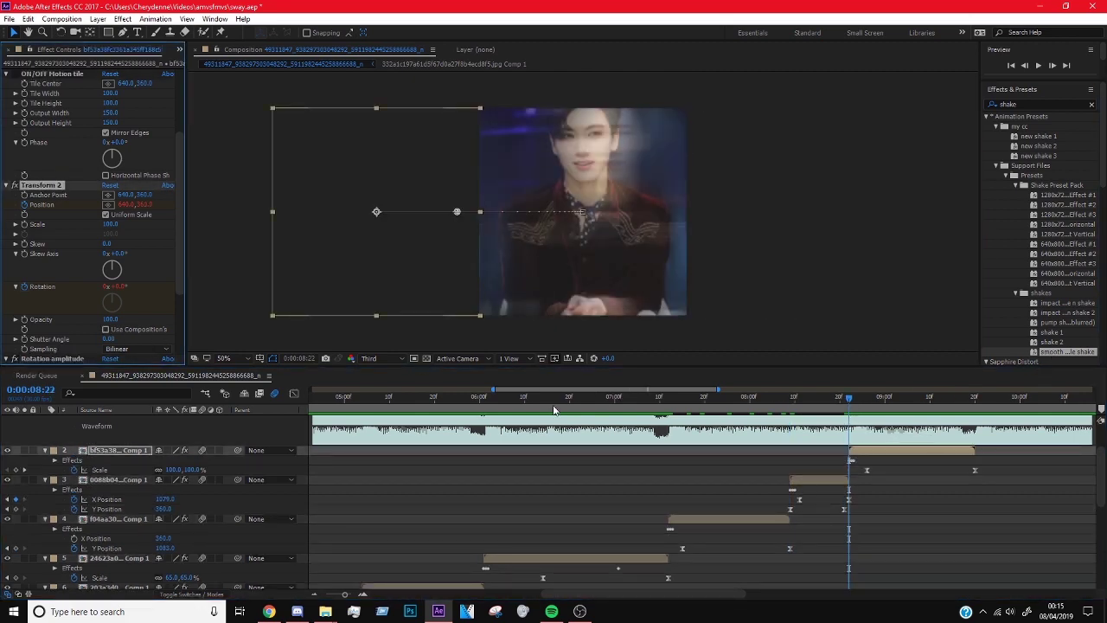
- Preview the edit, then place the fbf1a0d… photo in the timeline at 0:00:09:20, right after the bf53a38… photo
left_click_drag(561, 390, 636, 394)
left_click(1038, 66)
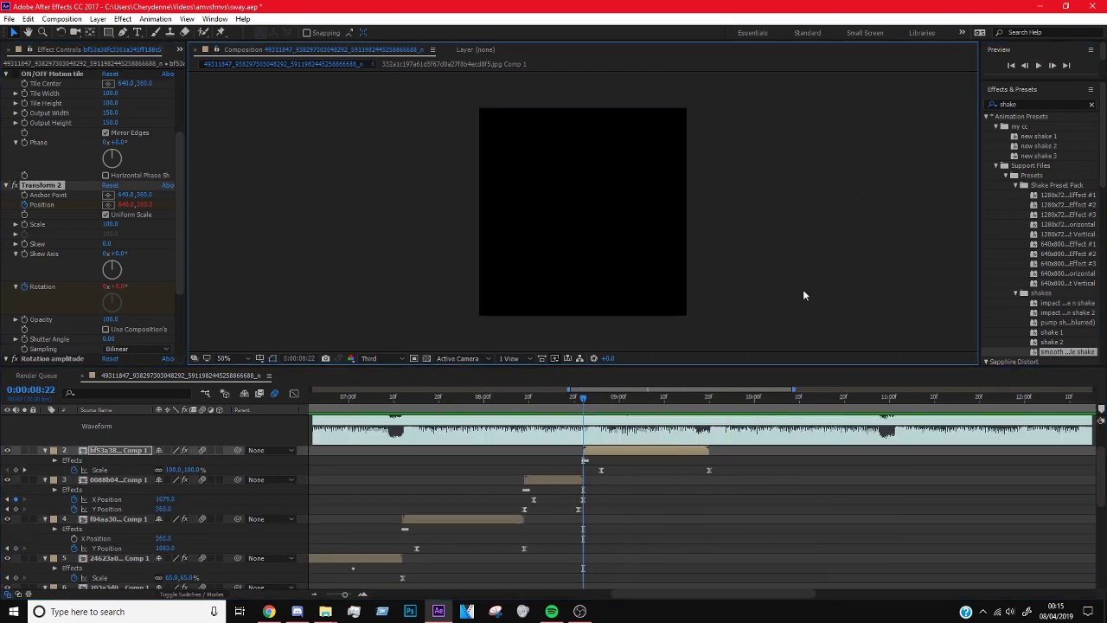
left_click(328, 612)
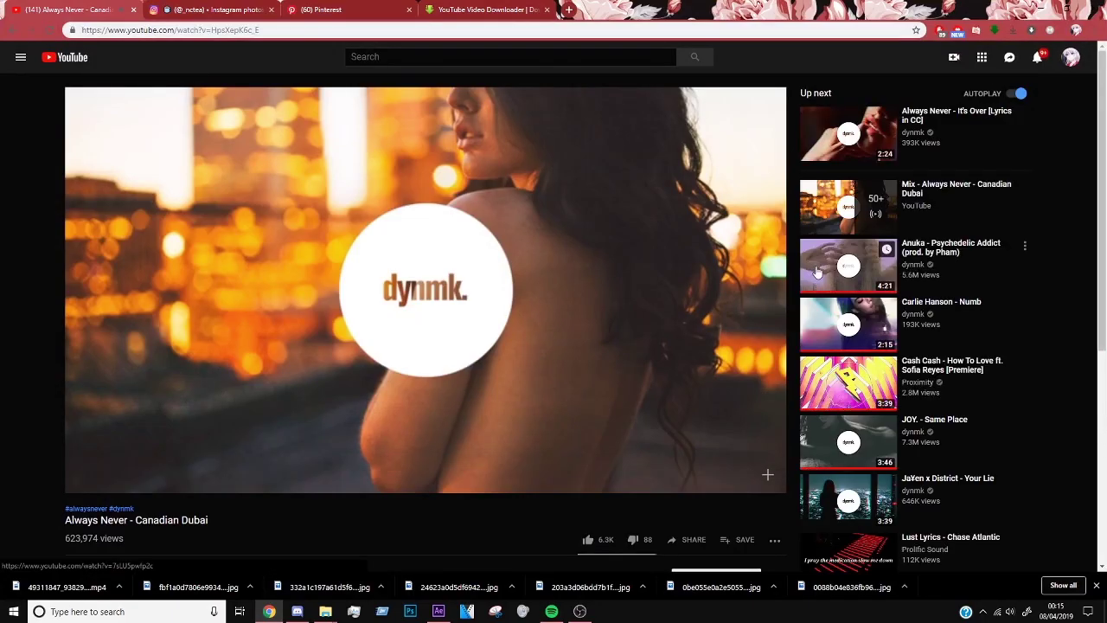
left_click(418, 600)
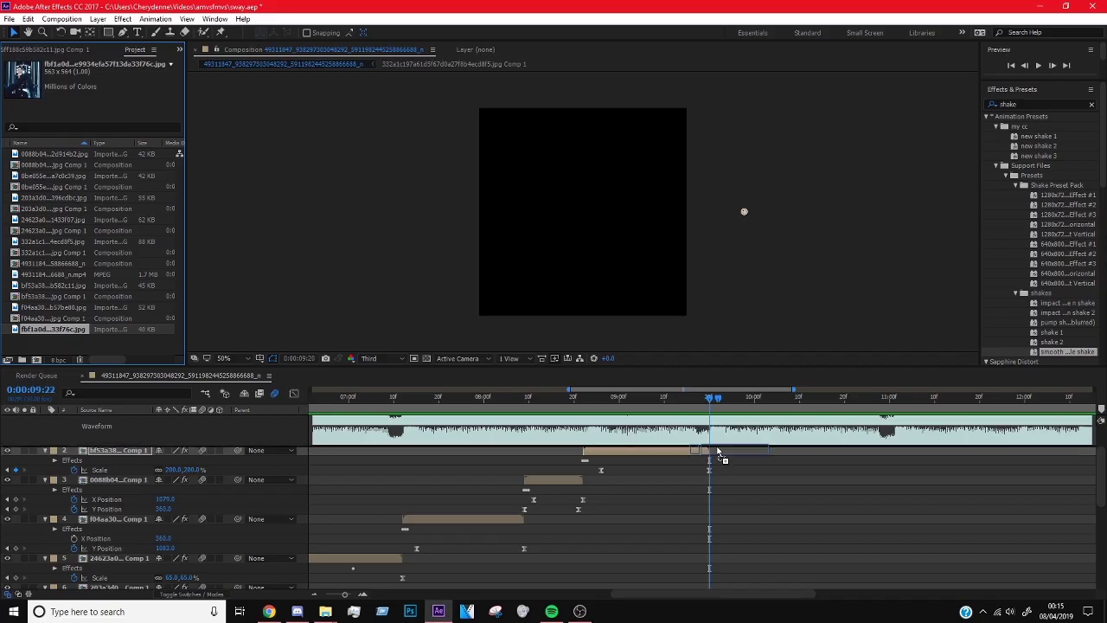
left_click_drag(714, 453, 715, 451)
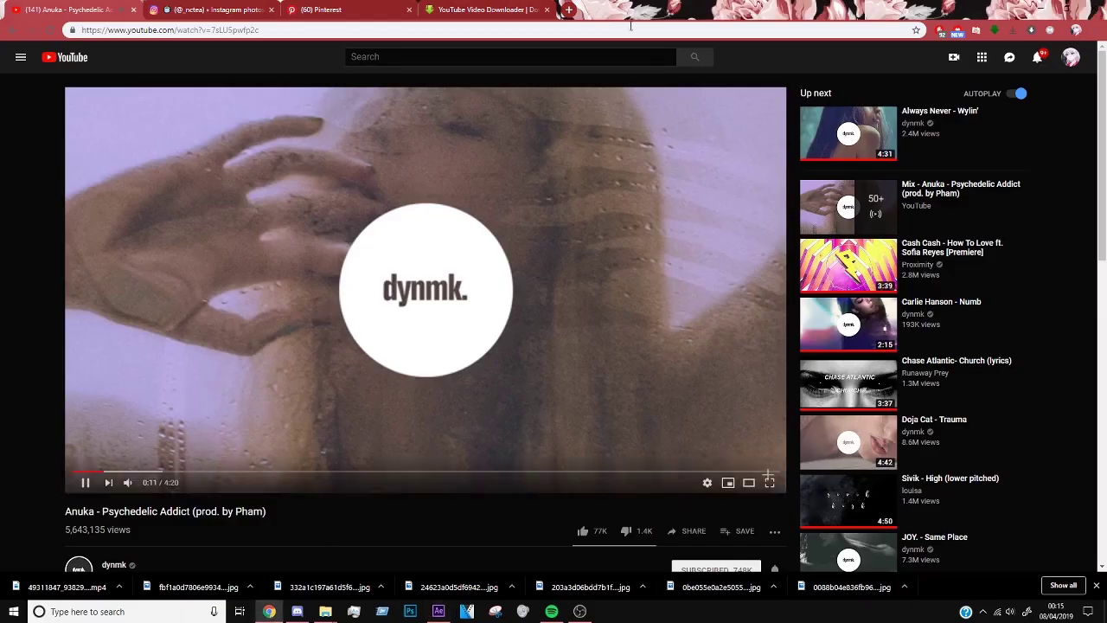
- Switch to the browser, browse related photos on Pinterest and save the one with the dark jacket against a blue background
left_click(338, 10)
scroll(248, 346, "down", 1)
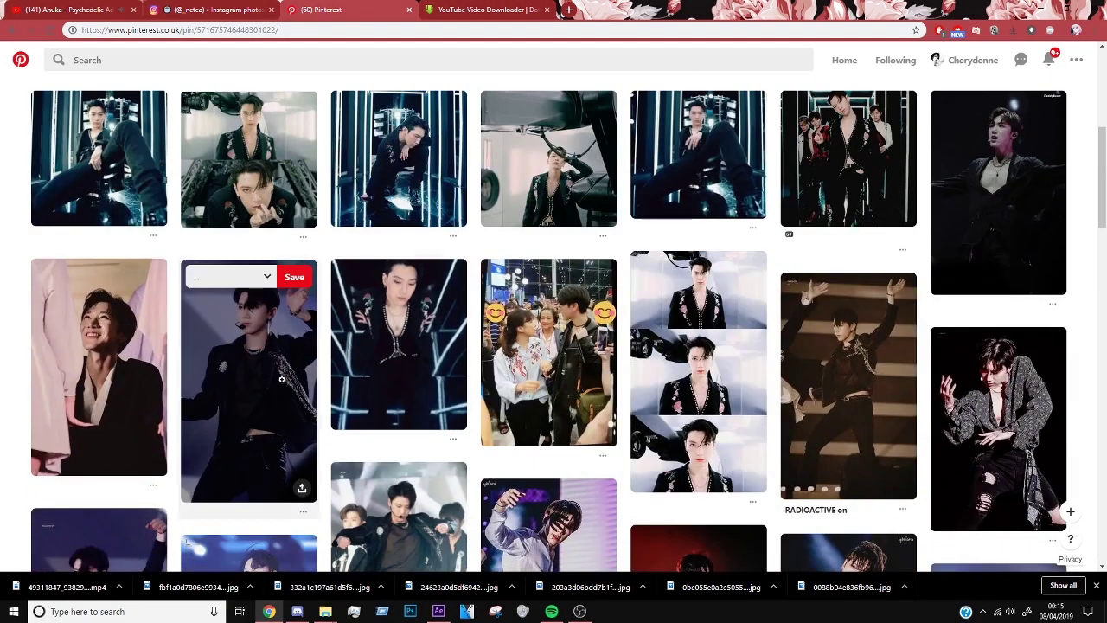
left_click(248, 346)
scroll(803, 334, "down", 3)
scroll(1063, 225, "down", 2)
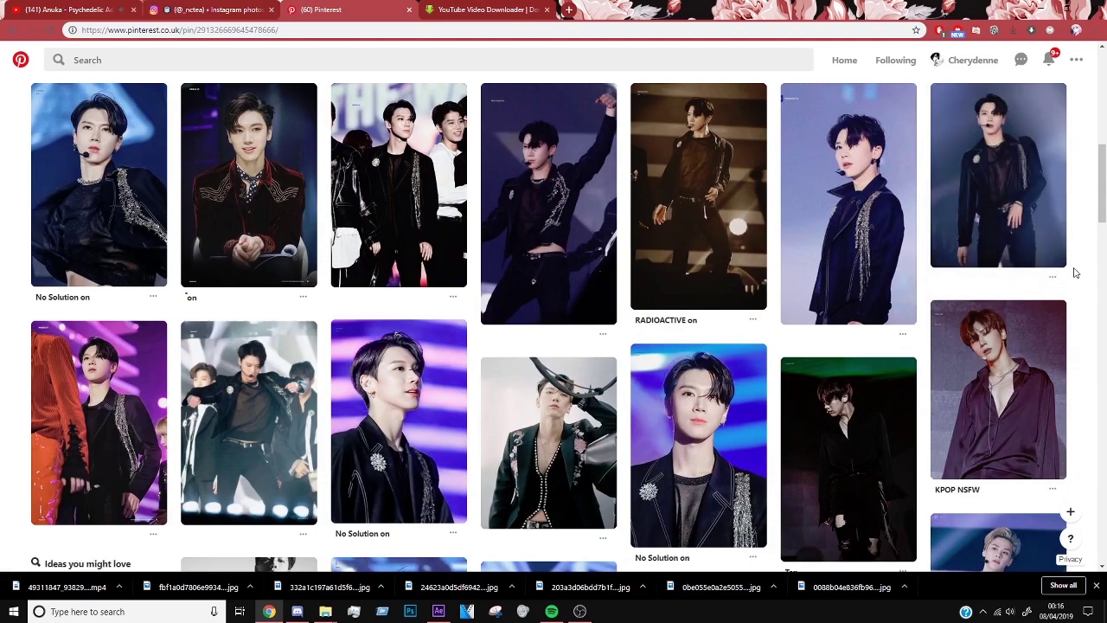
left_click(1059, 260)
right_click(480, 366)
left_click(531, 468)
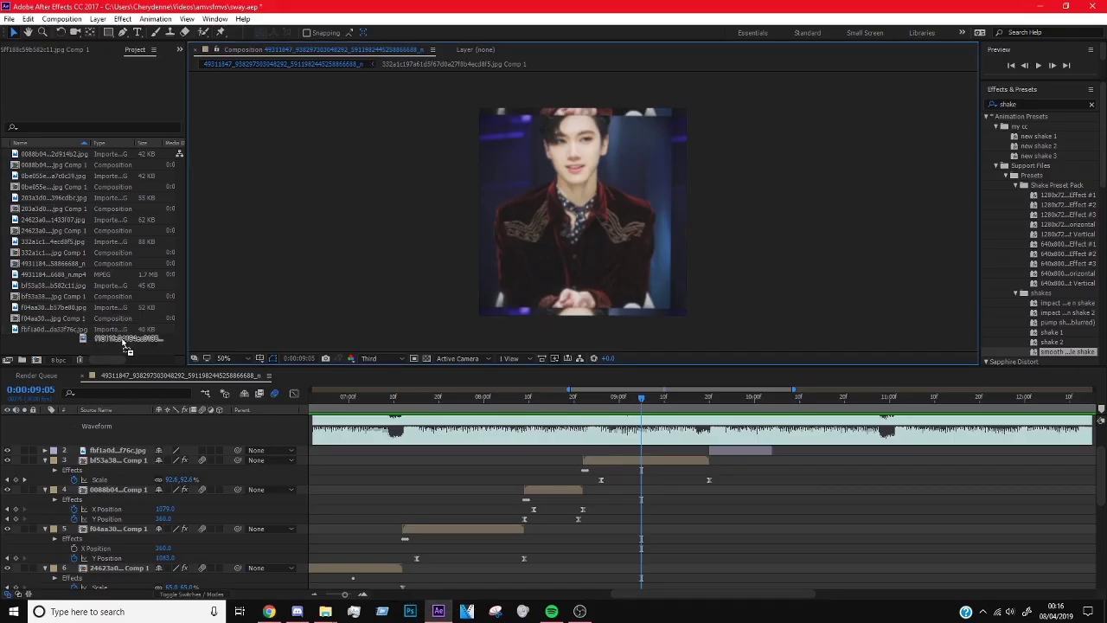
- Place the f1811fa… photo after the fbf1a0d… photo, trim its end to 0:00:11:01 and preview the sequence
left_click_drag(129, 346, 858, 454)
left_click(891, 406)
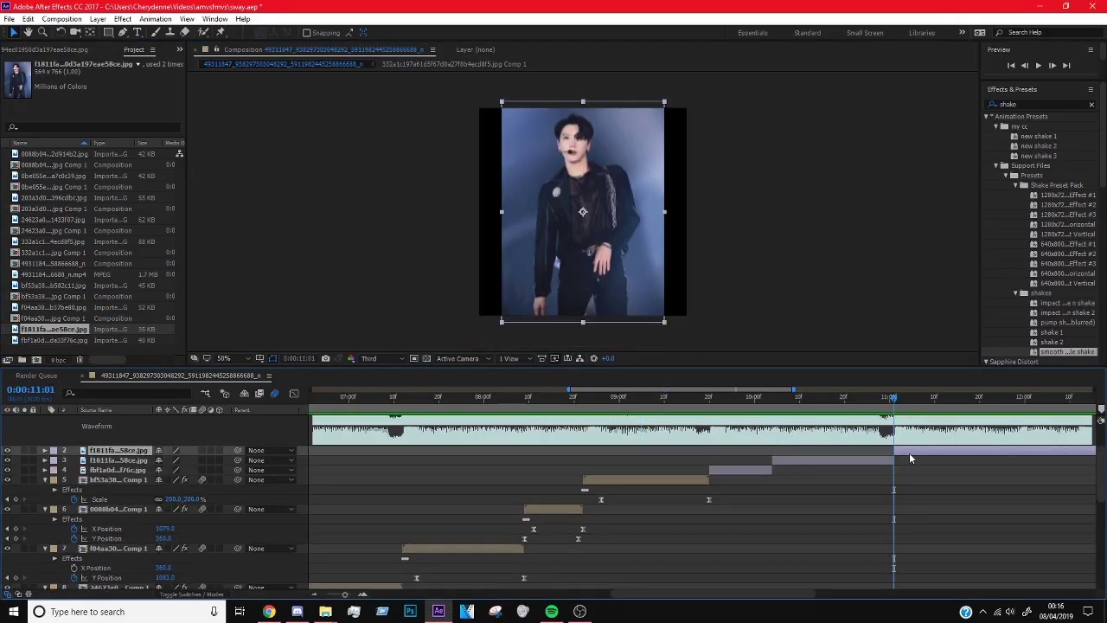
key("alt+bracketright")
key("space")
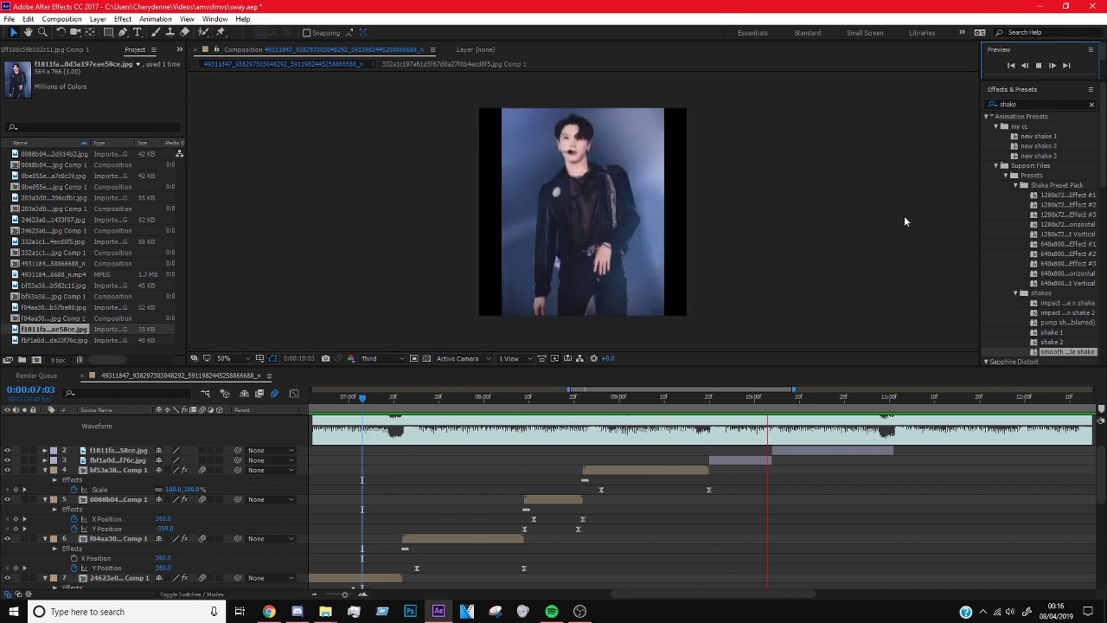
key("space")
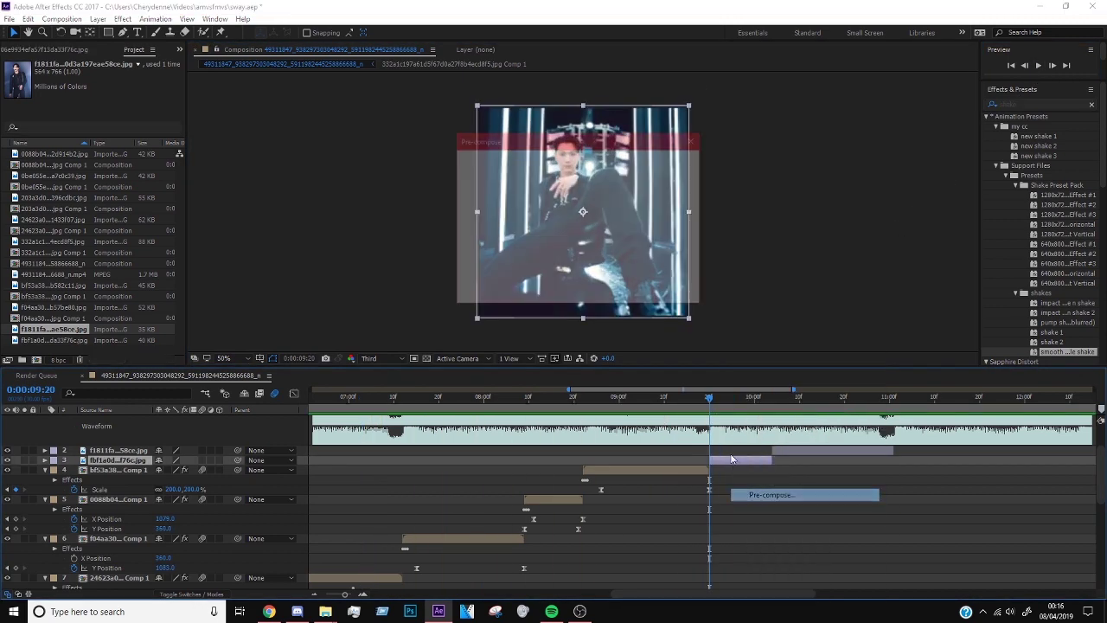
- Pre-compose the fbf1a0d… photo and add eased scale keyframes at its start, middle and end, with 200% at both ends
scroll(647, 570, "down", 10)
scroll(881, 504, "up", 10)
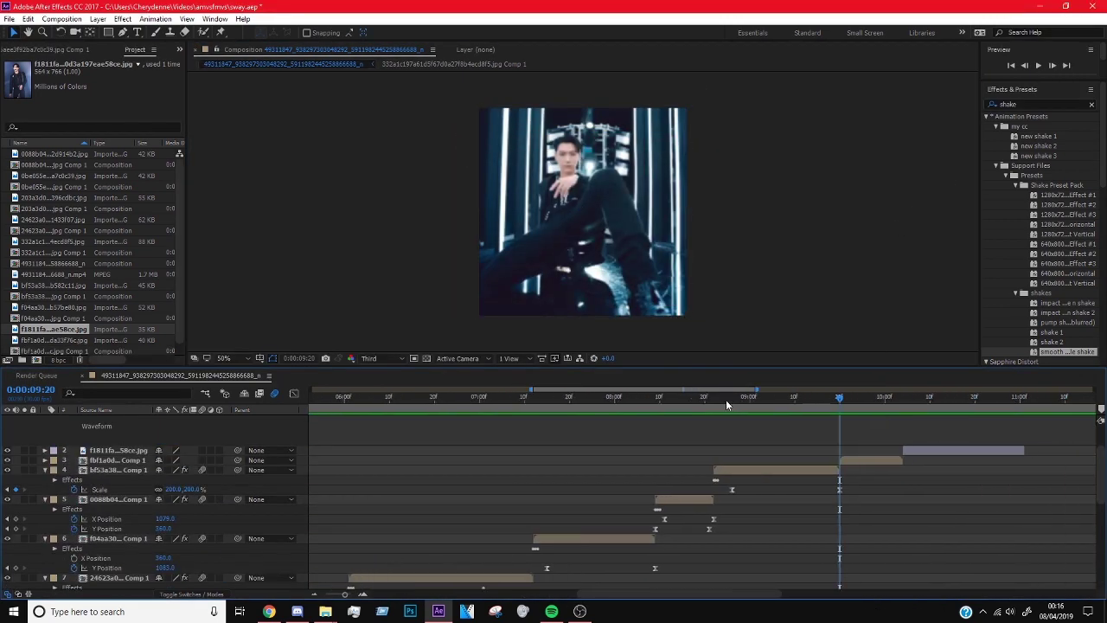
left_click(725, 399)
left_click(756, 466)
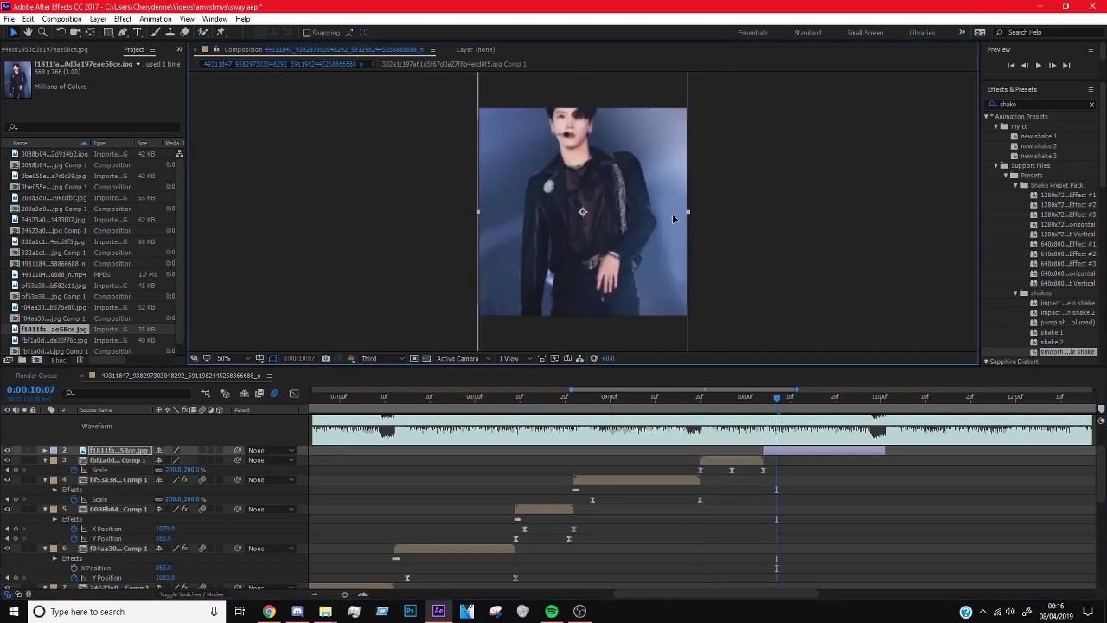
- Pre-compose the f1811fa… photo and keyframe its scale from 200% at 0:00:10:04 through 100% to 65% at 0:00:11:01
right_click(796, 451)
left_click(850, 494)
key("Return")
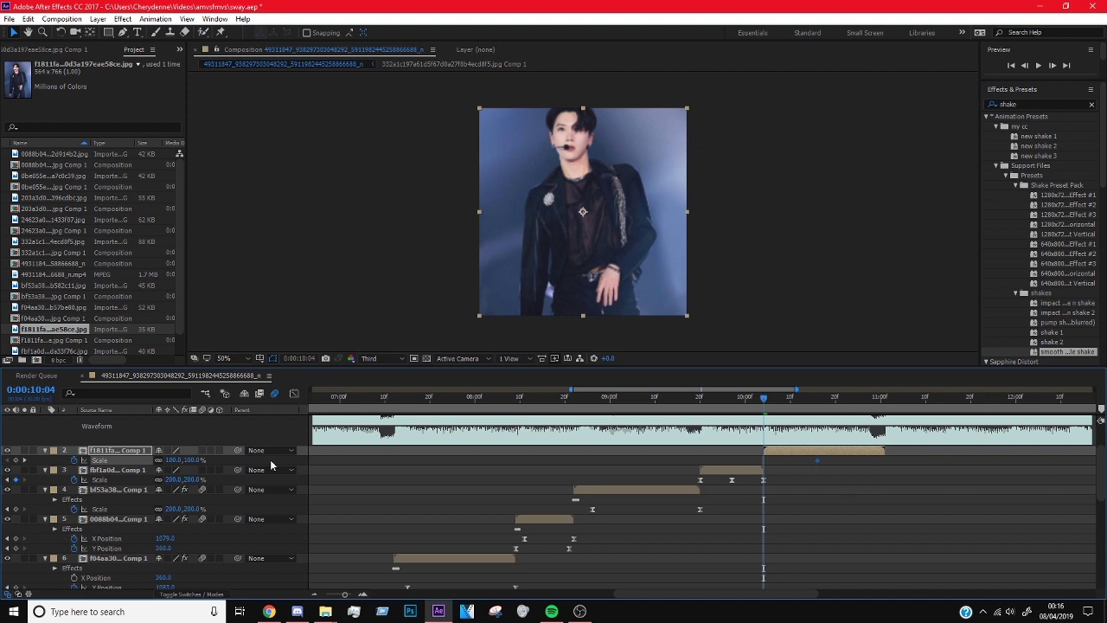
key("Return")
key("o")
left_click(177, 459)
type("65")
key("Return")
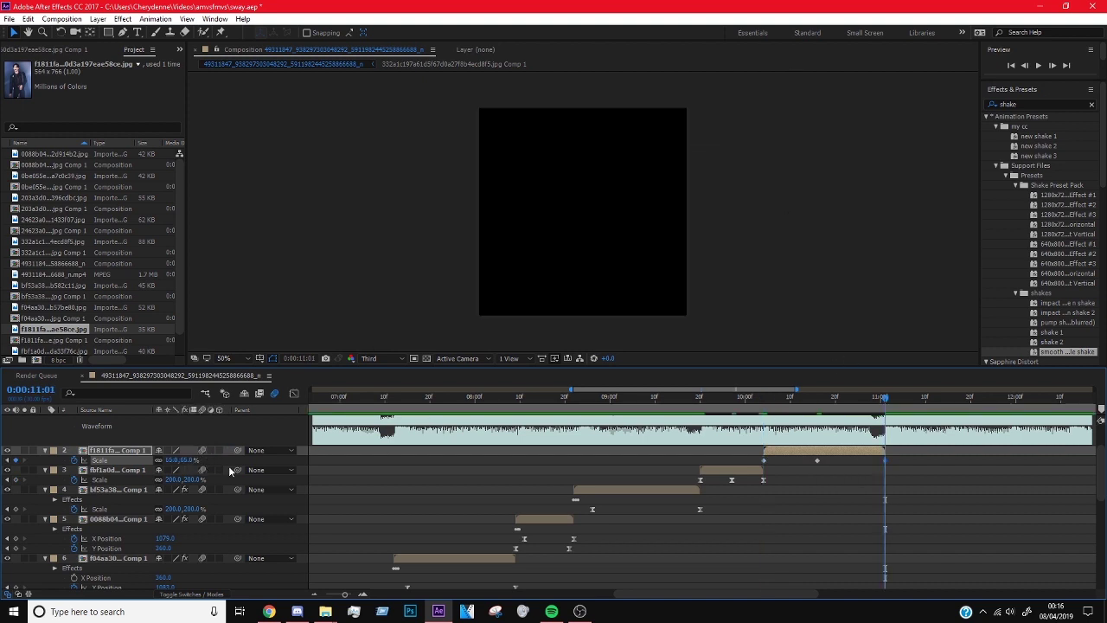
- Ease the f1811fa… photo's scale keyframes, reshape their curve in the graph editor and preview the edit
left_click(294, 392)
double_click(764, 424)
key("F9")
left_click_drag(954, 510, 804, 558)
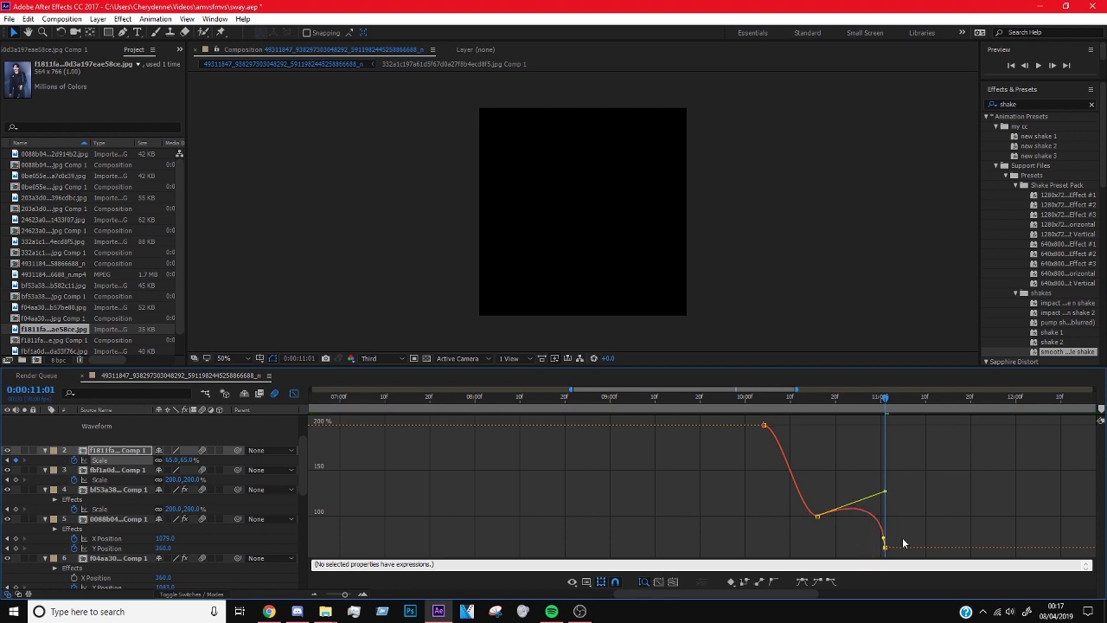
key("shift+F3")
key("space")
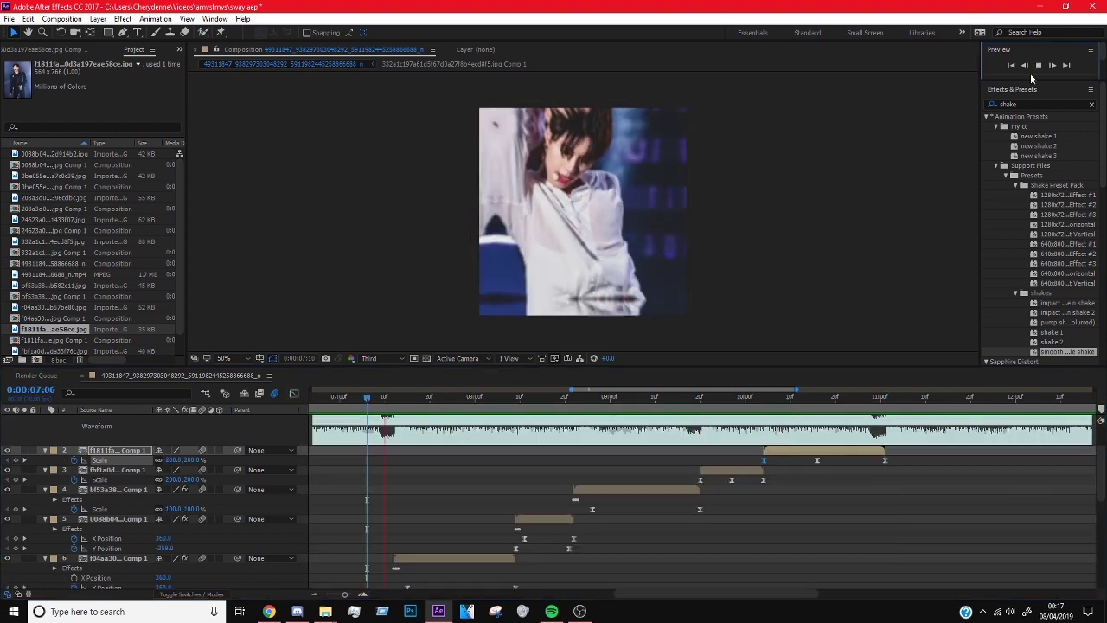
left_click(818, 282)
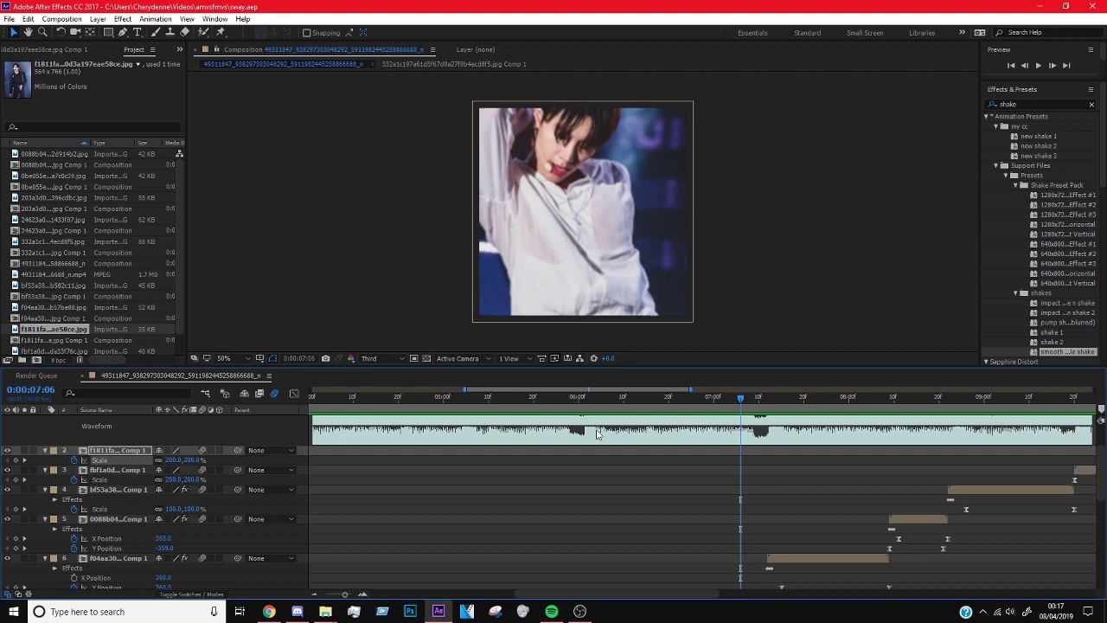
- Add Motion Tile with 300 output width and height and mirrored edges to the f1811fa… photo, and preview the edit
left_click_drag(753, 396, 558, 405)
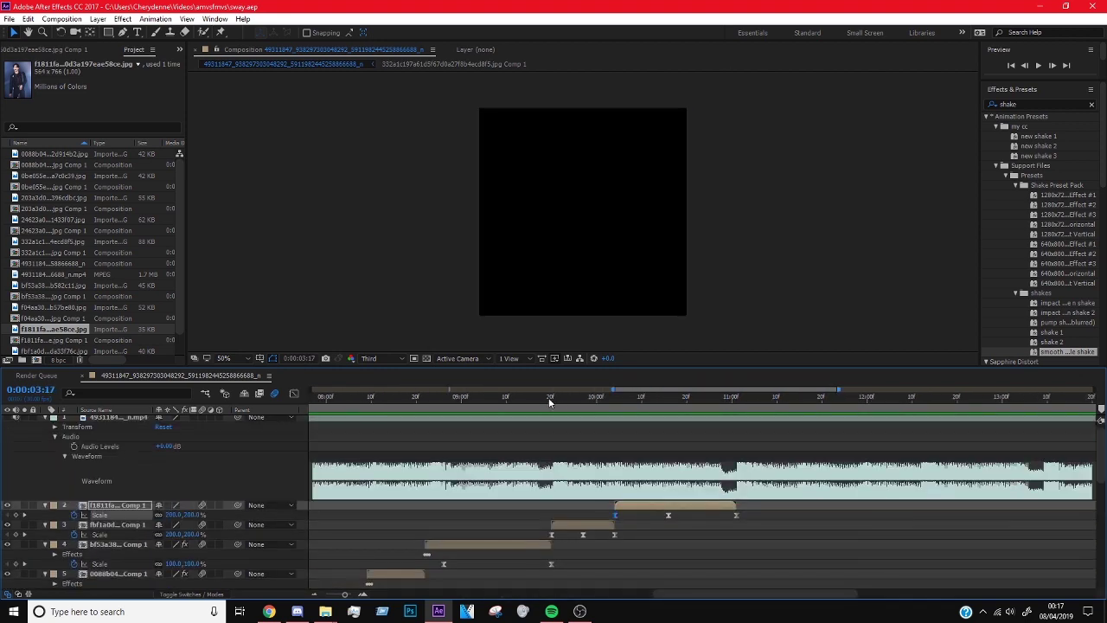
key("F3")
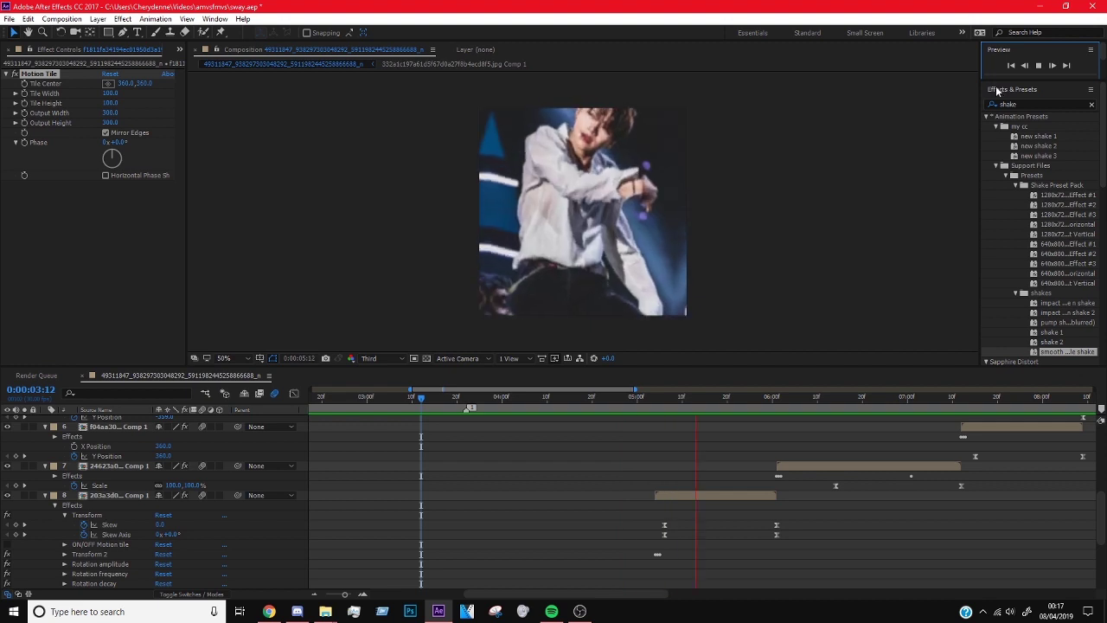
scroll(852, 493, "down", 3)
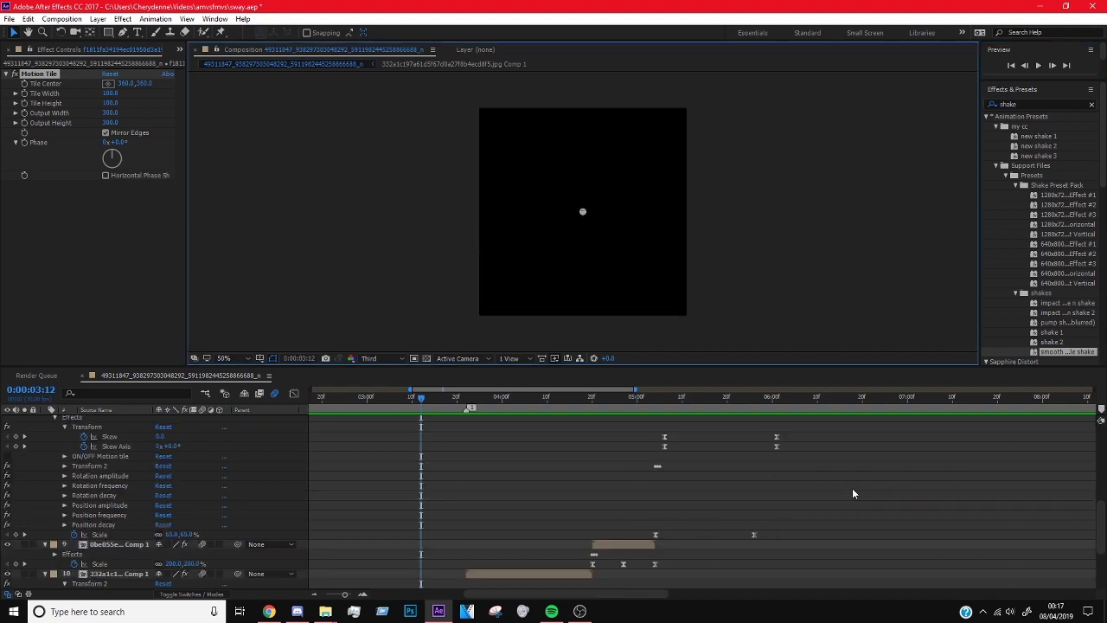
scroll(852, 493, "up", 3)
left_click(1038, 67)
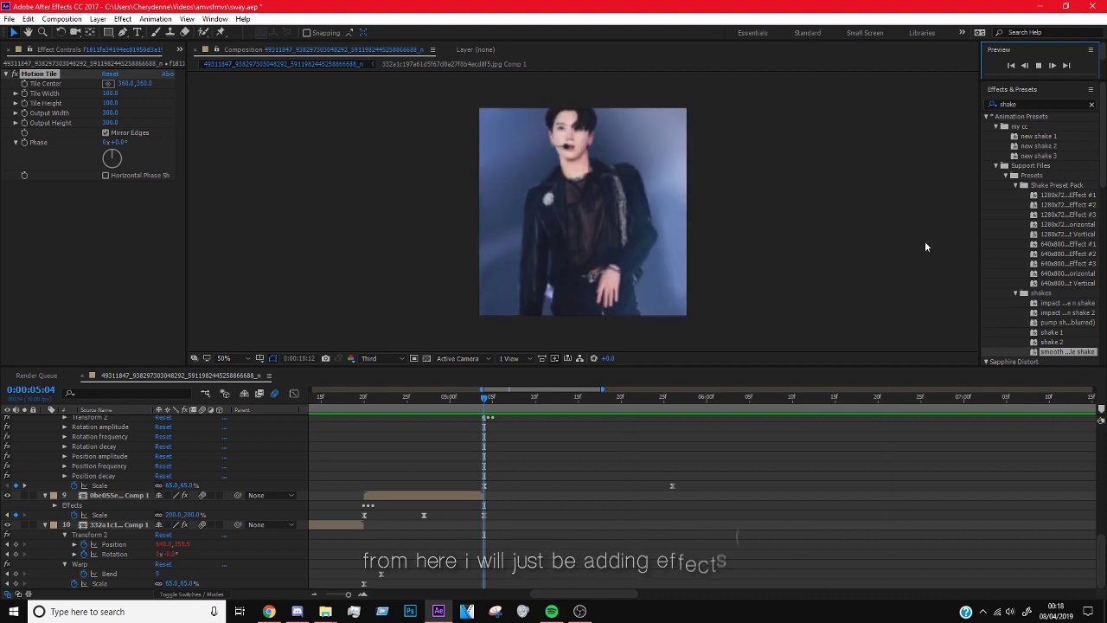
key("space")
key("space")
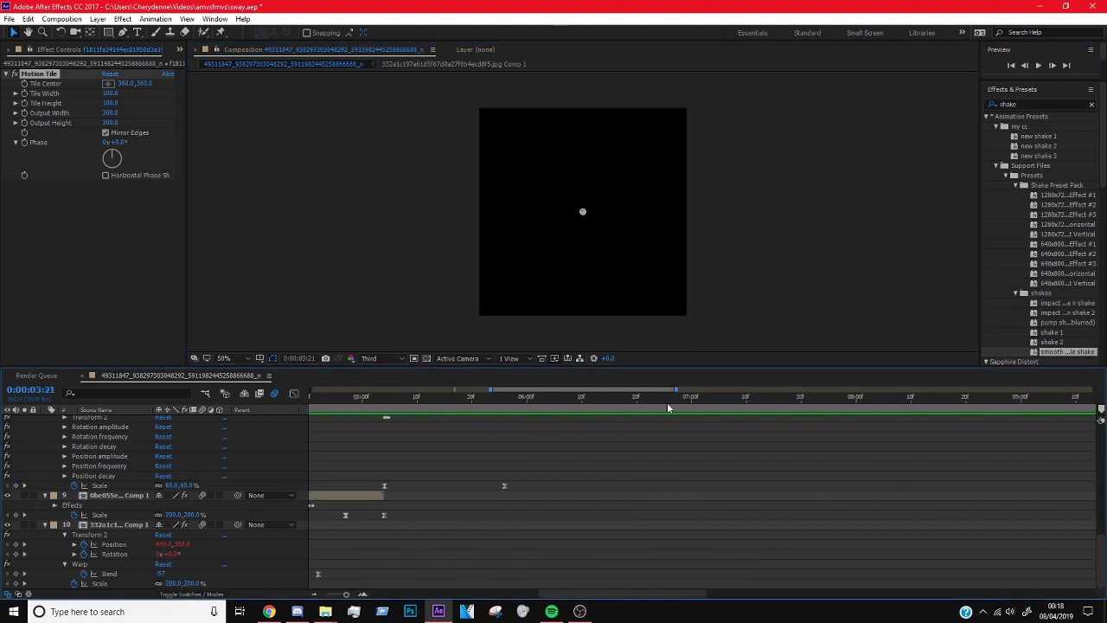
- Search the presets for "glow sc", apply the glow scan effect to the 24623a0… photo with light purple as color A, and preview
left_click(113, 498)
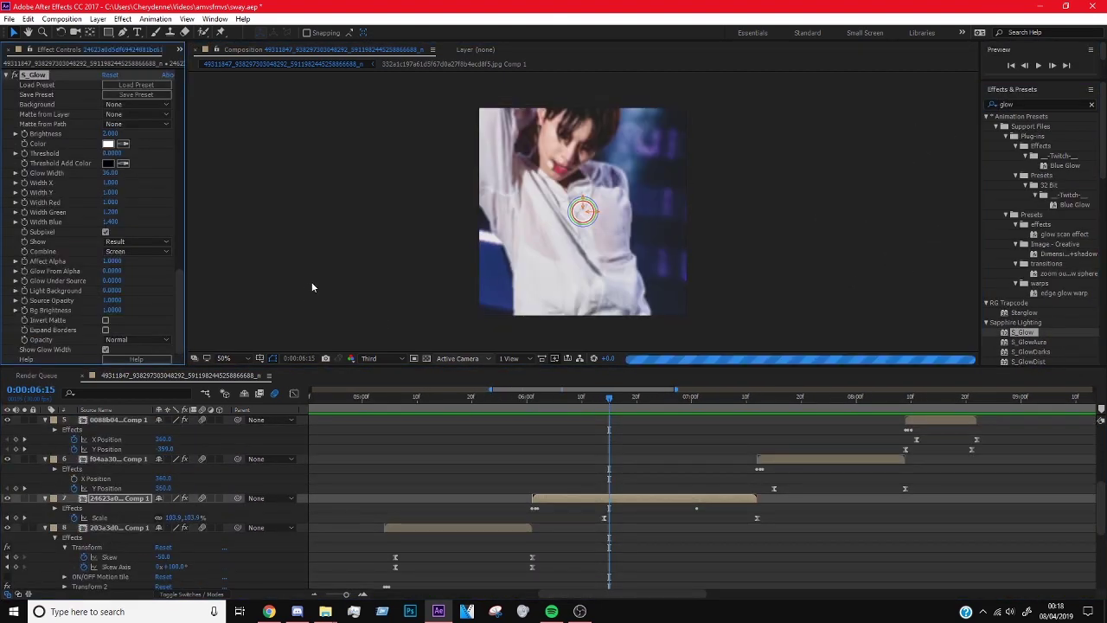
left_click(1008, 104)
type("glo")
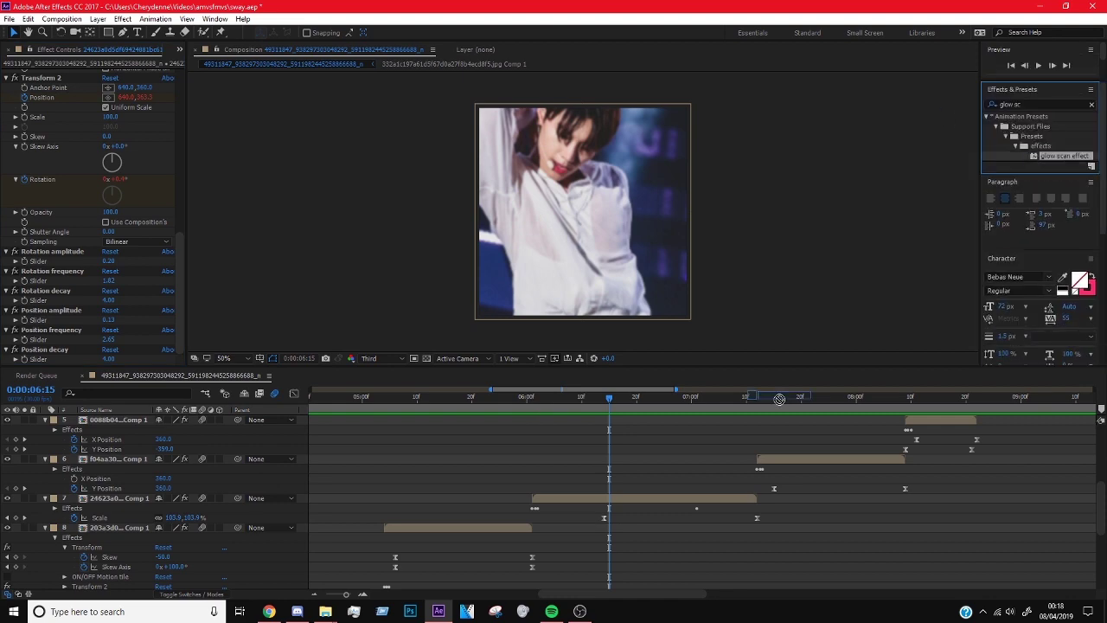
double_click(1063, 156)
left_click(108, 339)
left_click(247, 281)
left_click(340, 268)
key("space")
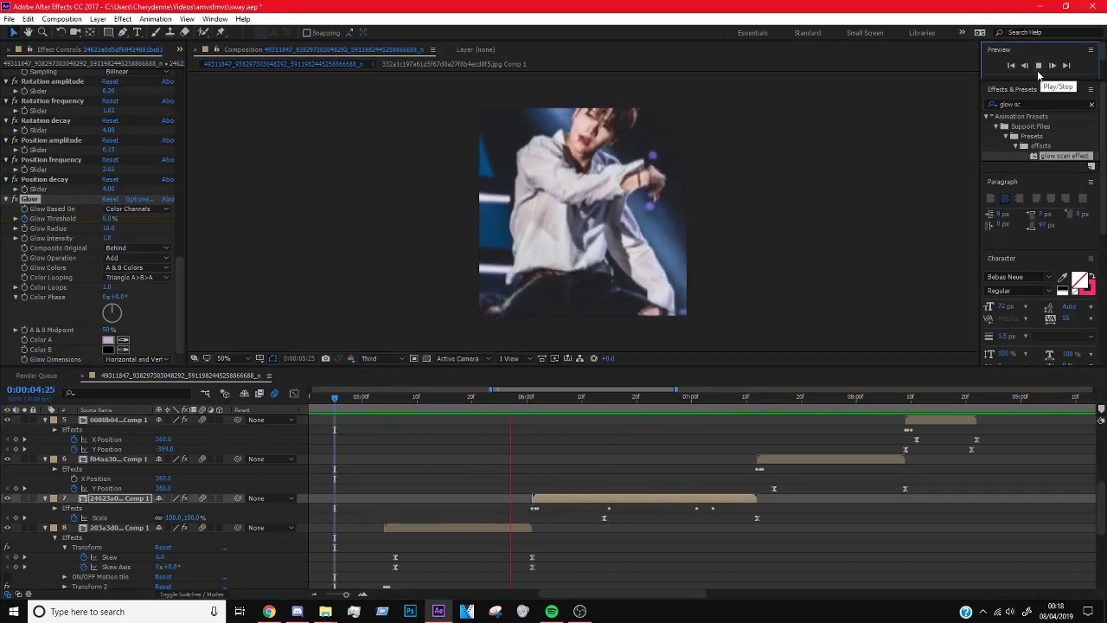
- Extend the 24623a0… photo's glow threshold animation to its end, start its scale curve earlier with a reshaped ease, and preview
left_click(608, 400)
scroll(604, 536, "down", 2)
left_click(515, 396)
key("shift+F3")
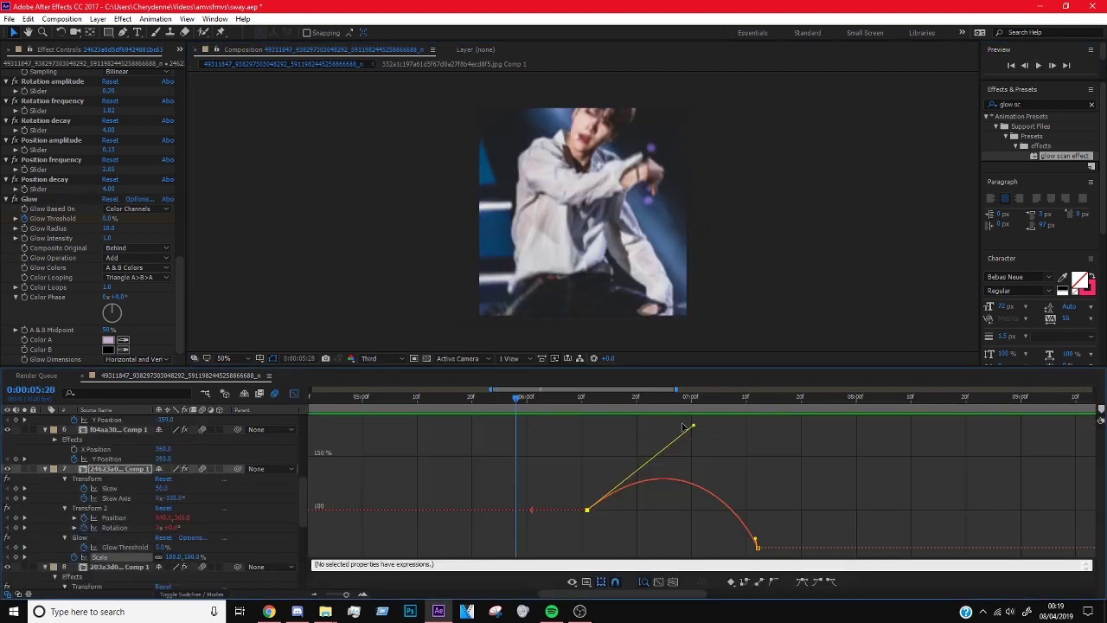
key("shift+F3")
key("space")
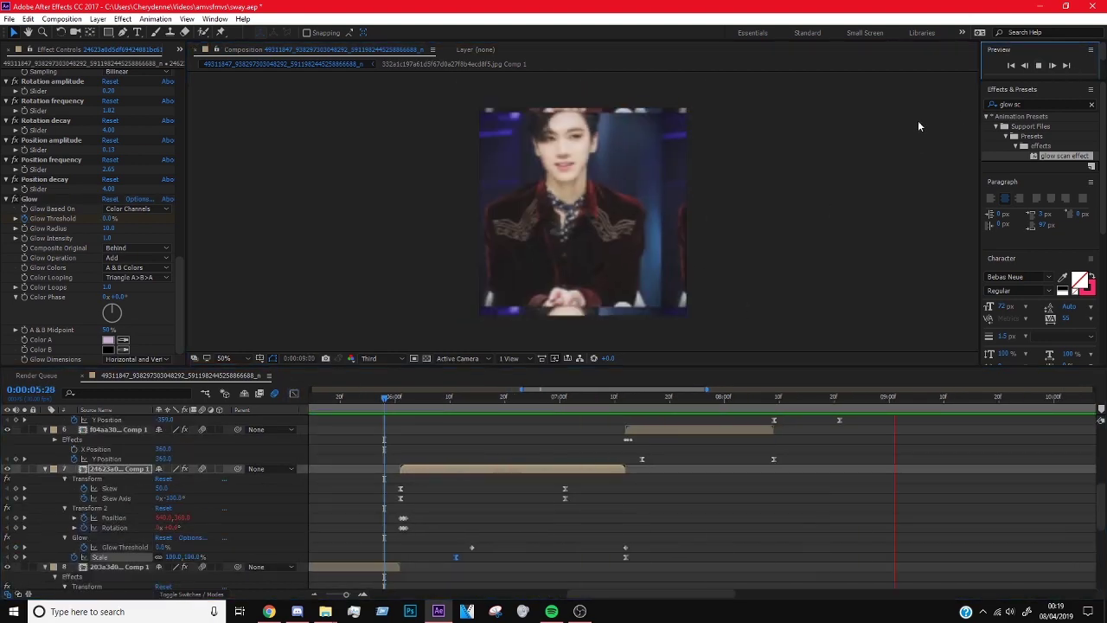
key("space")
scroll(518, 412, "up", 1)
key("space")
scroll(802, 465, "up", 3)
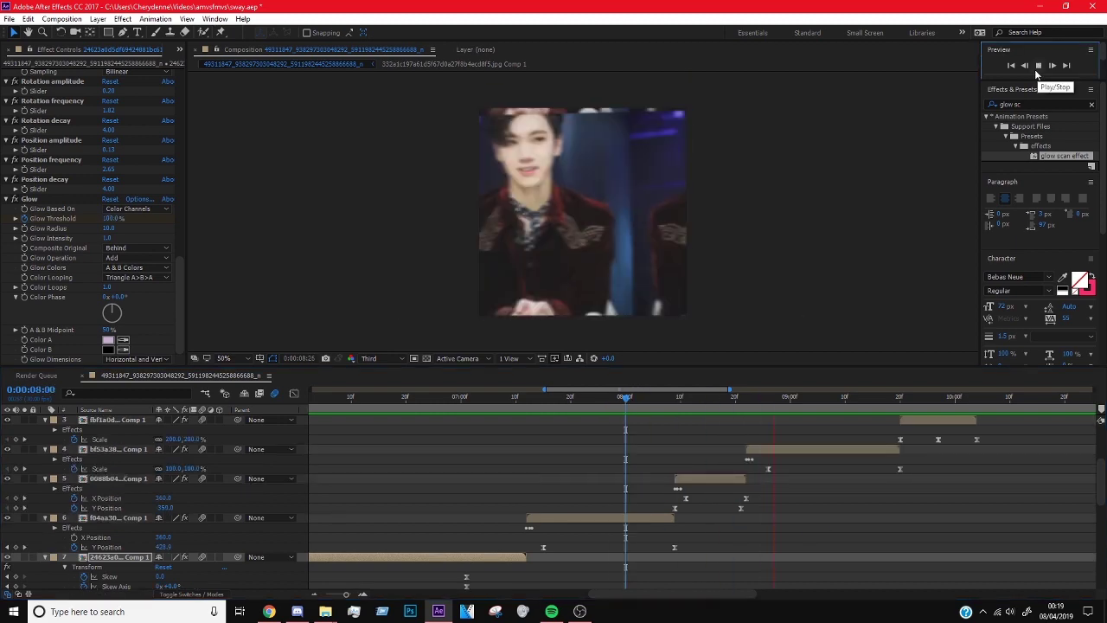
- Apply the slow bounce 1 preset to the fbf1a0d… photo at 0:00:09:20 and respace its position and rotation keyframes
left_click(696, 508)
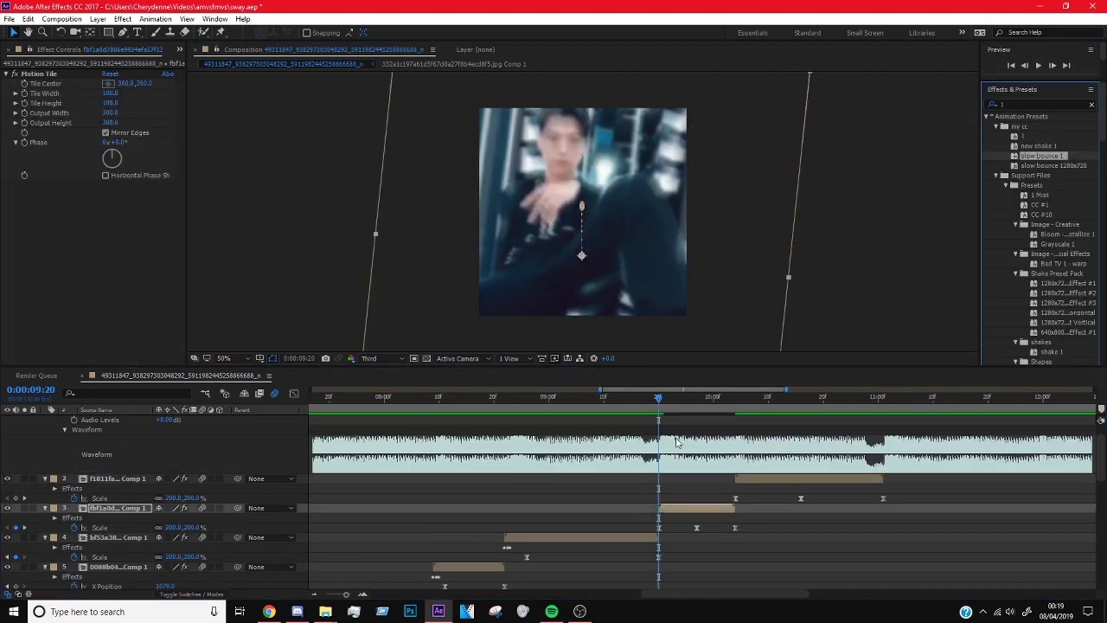
key("u")
left_click_drag(818, 516, 639, 519)
left_click_drag(739, 538, 782, 537)
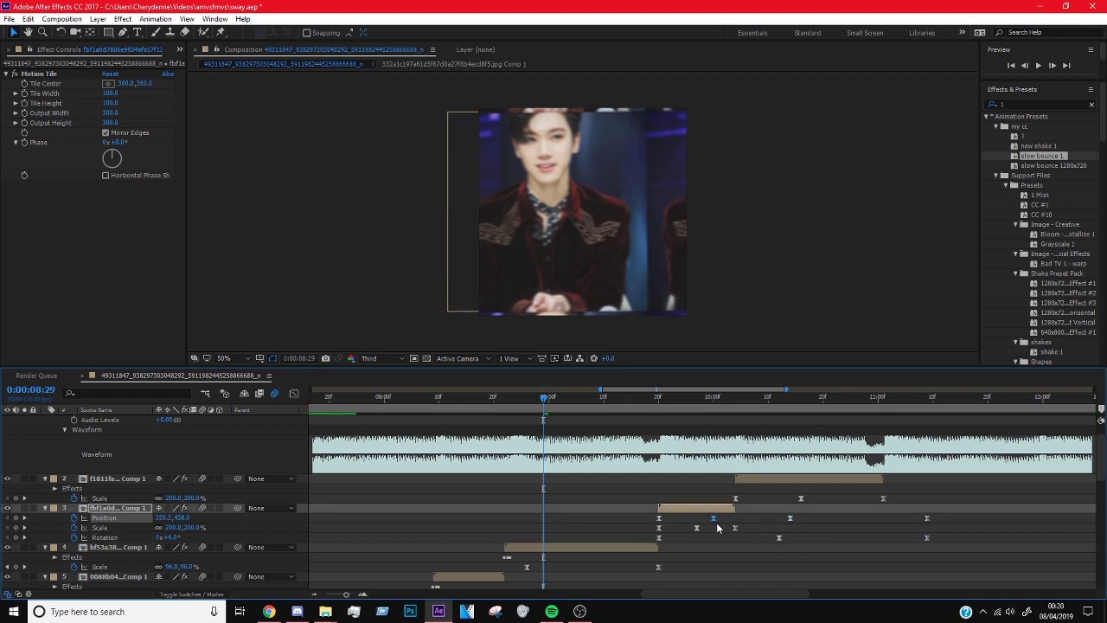
- Apply the slow bounce 2 and smooth shake presets to the f1811fa… photo at 0:00:10:04, spreading out the bounce keyframes
key("o")
left_click_drag(1042, 165, 850, 491)
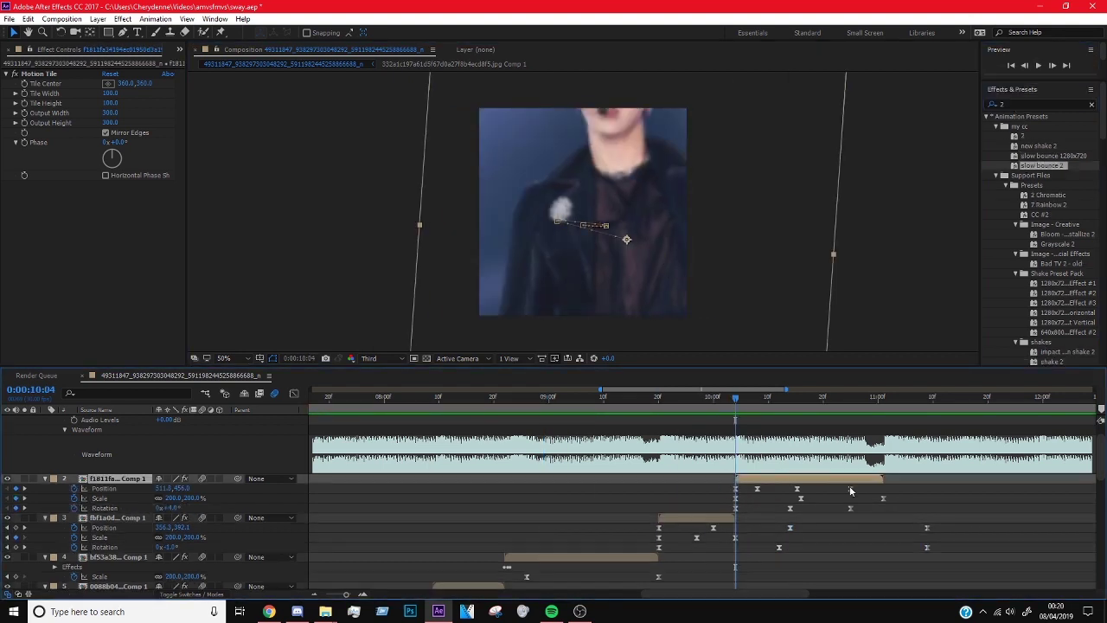
left_click_drag(315, 381, 858, 497)
left_click_drag(754, 398, 794, 397)
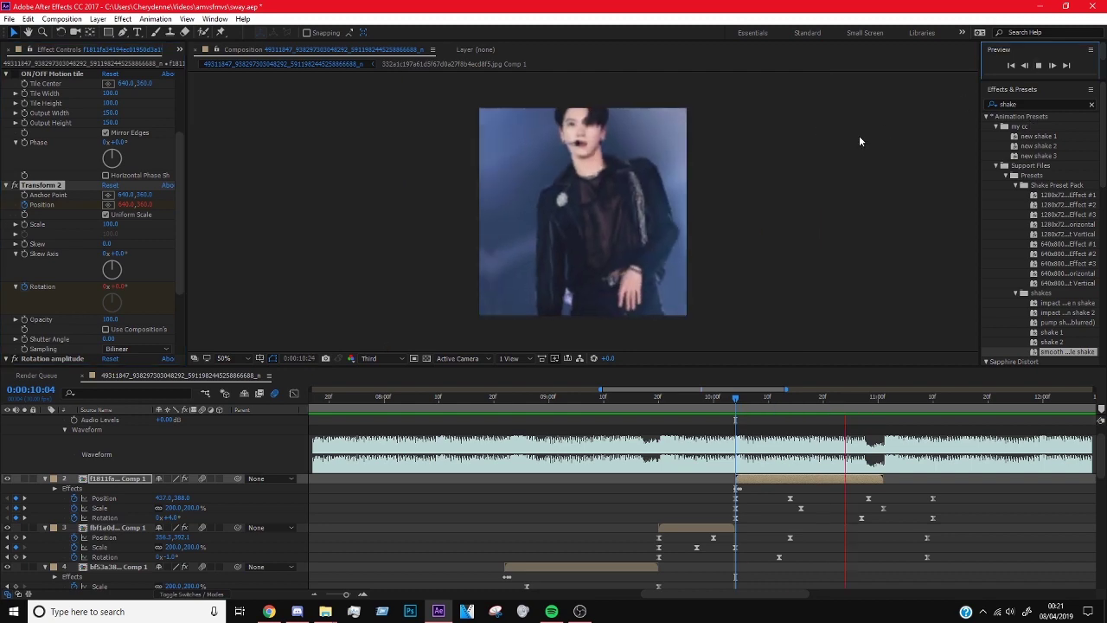
- Search the effects and presets for "rainbow" and try the S_GlintRainbow effect on the f1811fa… photo
key("alt+Tab")
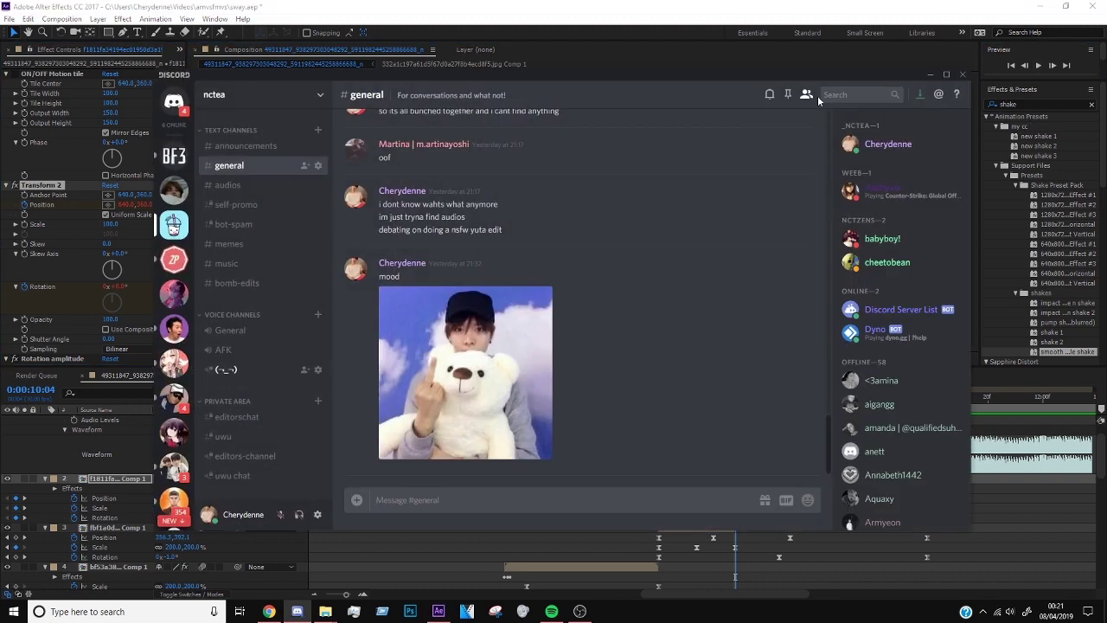
left_click(835, 93)
type("rainbow")
key("Return")
left_click(982, 302)
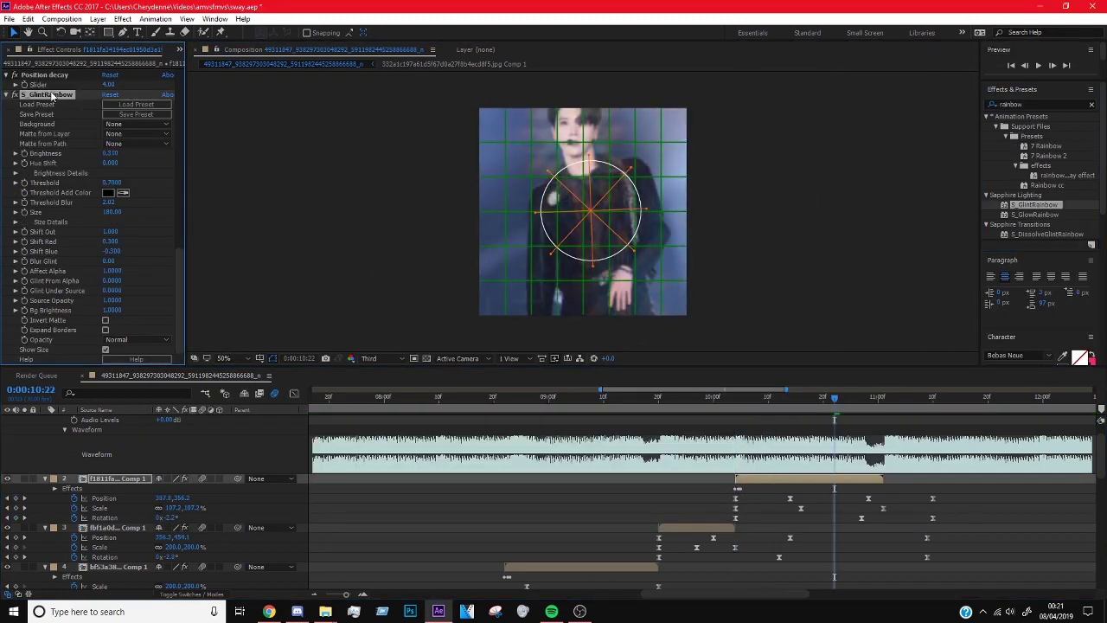
scroll(52, 95, "up", 10)
key("space")
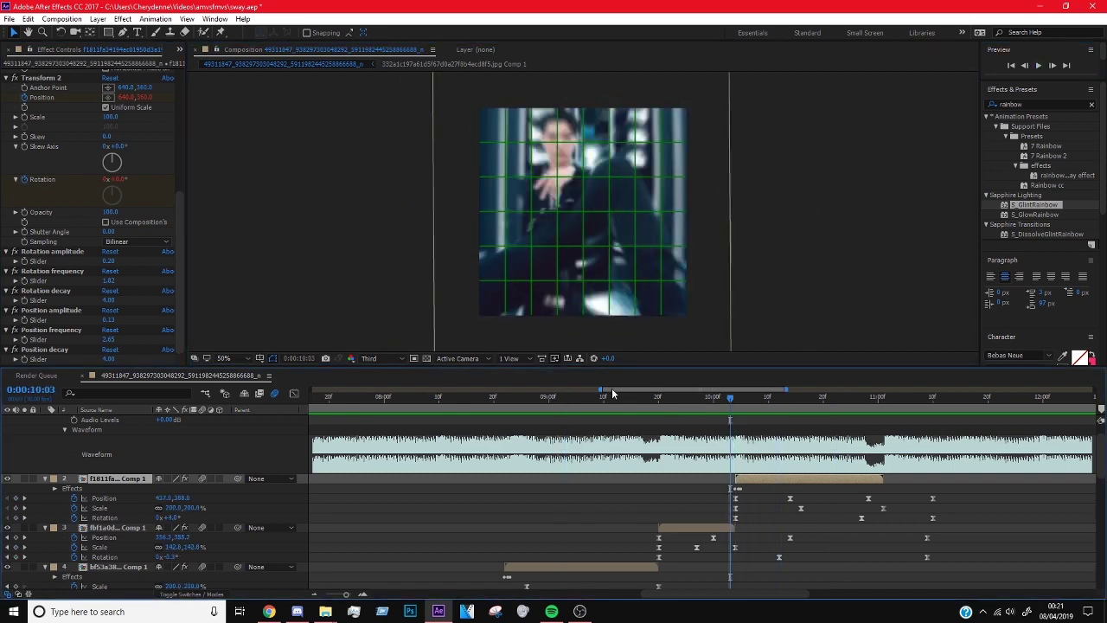
- Move the second Bend keyframe of the 332a1c1… photo's warp slightly later and preview the sequence
scroll(438, 404, "down", 5)
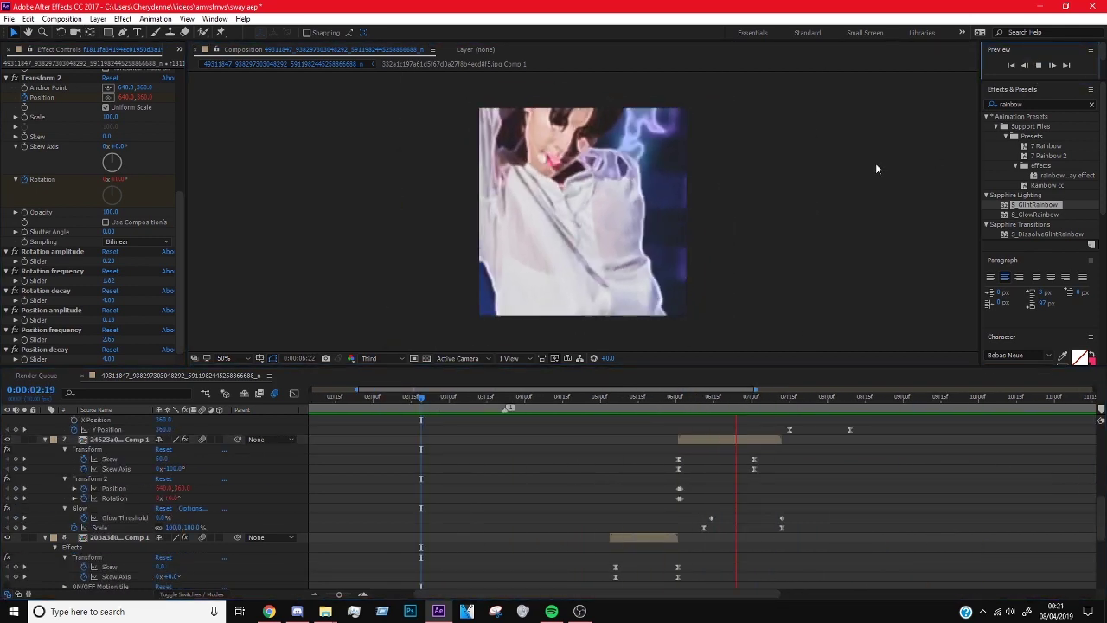
key("space")
scroll(726, 502, "down", 3)
scroll(584, 395, "up", 3)
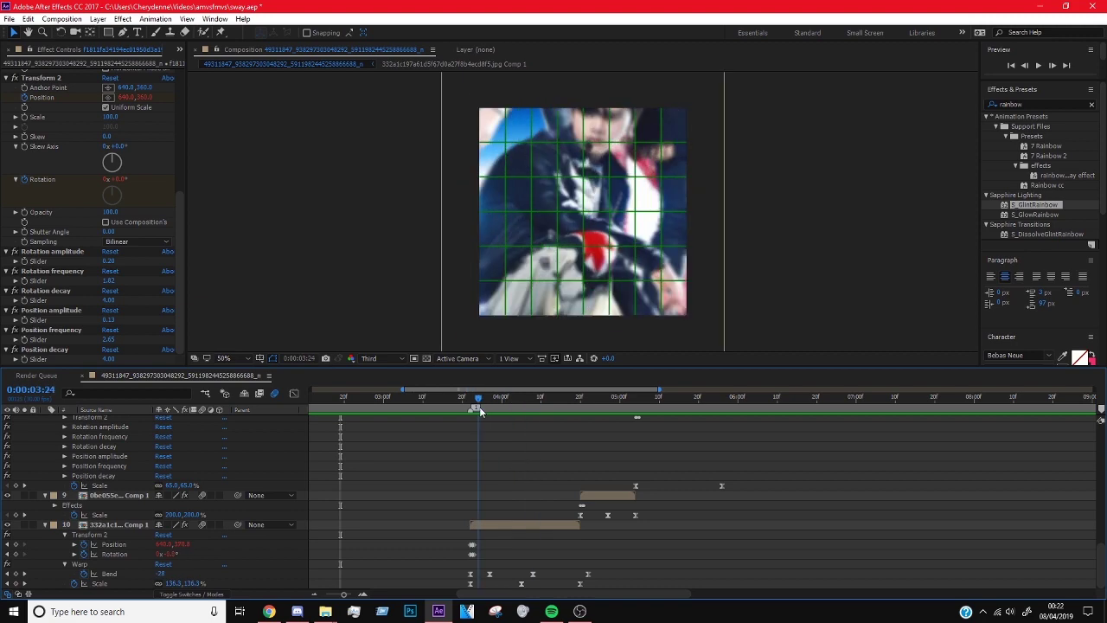
left_click(489, 573)
key("space")
left_click(1038, 65)
- Add an adjustment layer over the 332a1c1… photo and cut away the excess so it spans 0:00:04:00 to 0:00:04:20
left_click(470, 395)
right_click(100, 403)
mouse_move(148, 412)
left_click(333, 516)
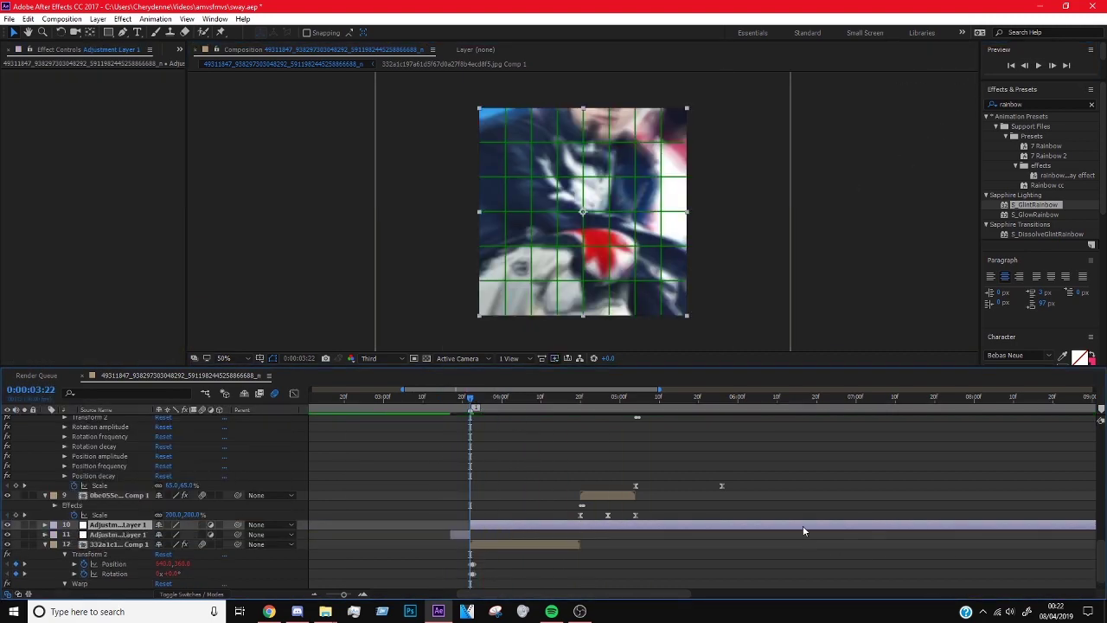
key("Delete")
left_click(533, 527)
key("BackSpace")
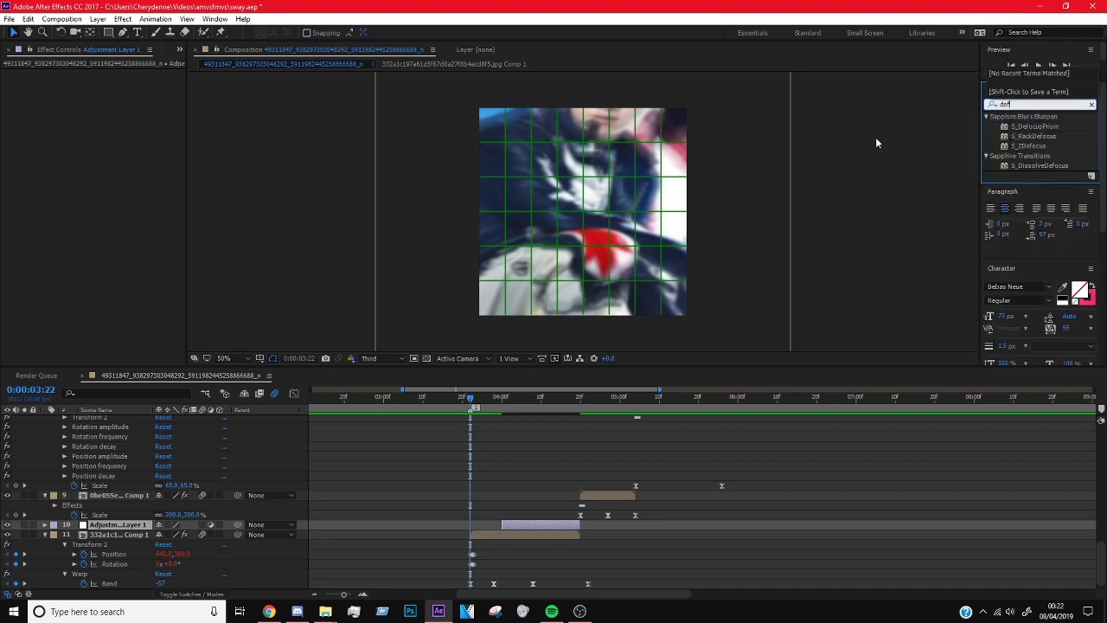
- Try the omino diffusion effect on the adjustment layer with the Soft Light blending mode
left_click(986, 254)
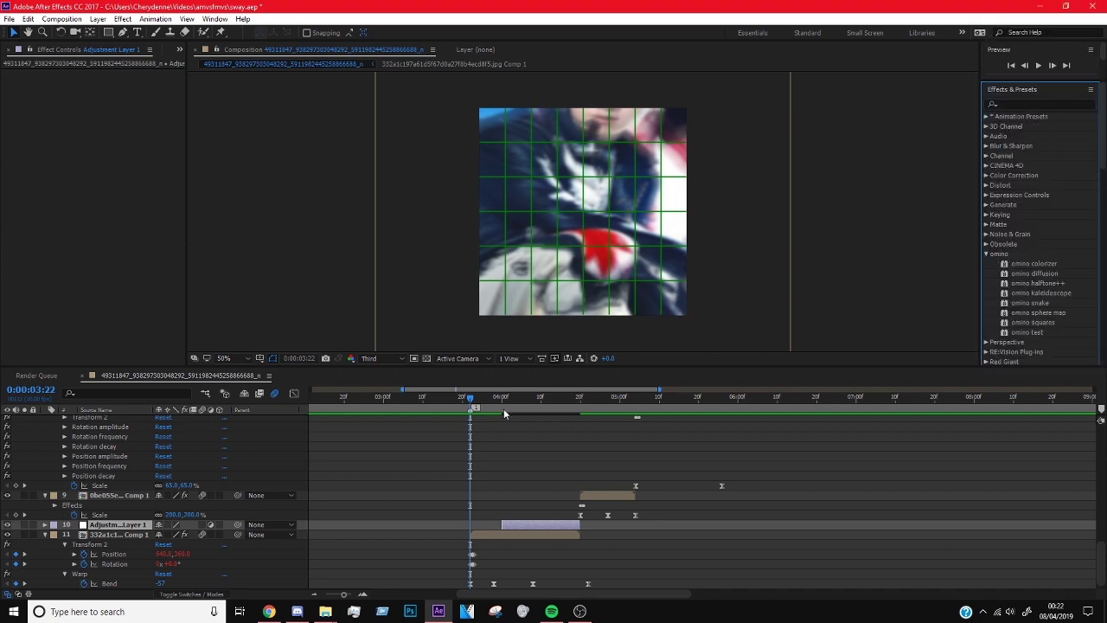
double_click(1034, 272)
key("space")
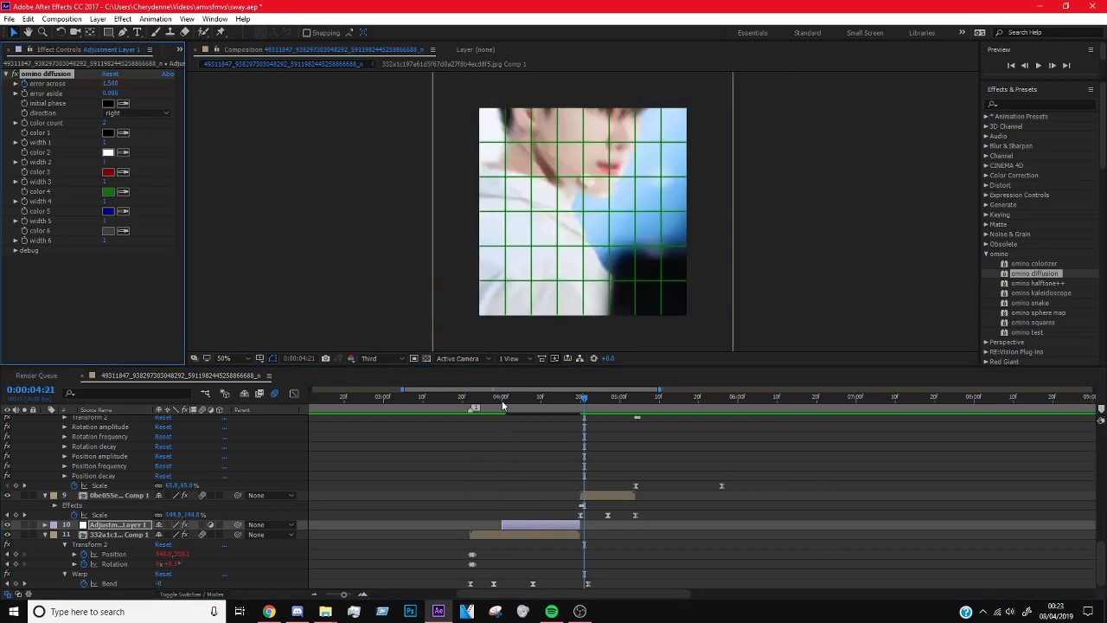
key("F4")
left_click(167, 524)
left_click(220, 306)
left_click(168, 524)
left_click(221, 159)
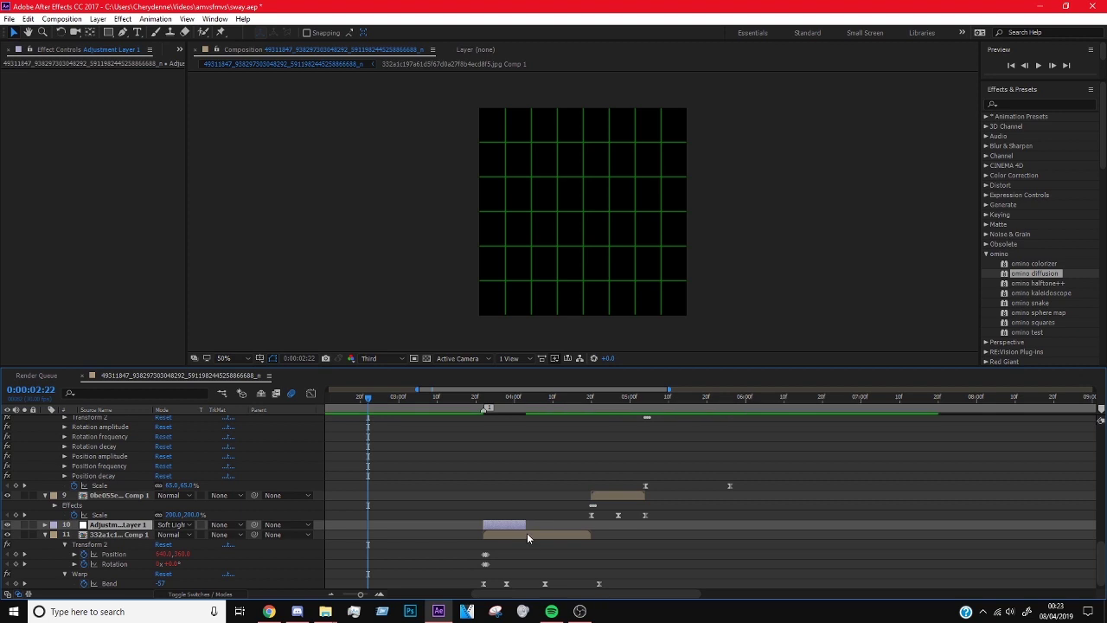
- Apply the Twitch effect to the adjustment layer with Slide enabled and Slide RGB Split at 44, animating Amount from 80 to 0
left_click(992, 104)
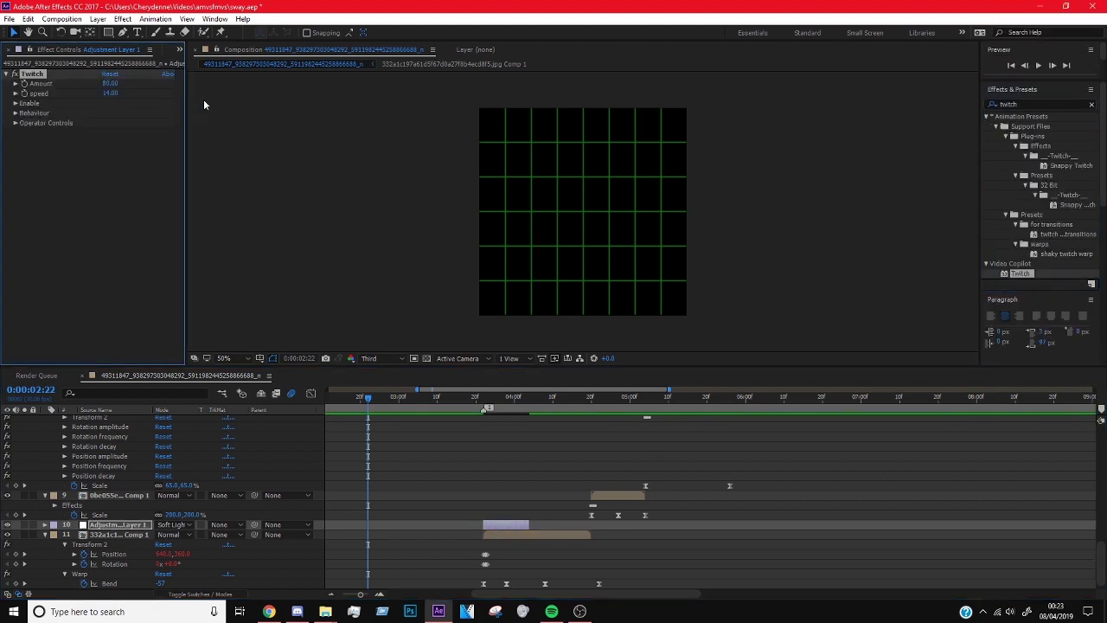
key("k")
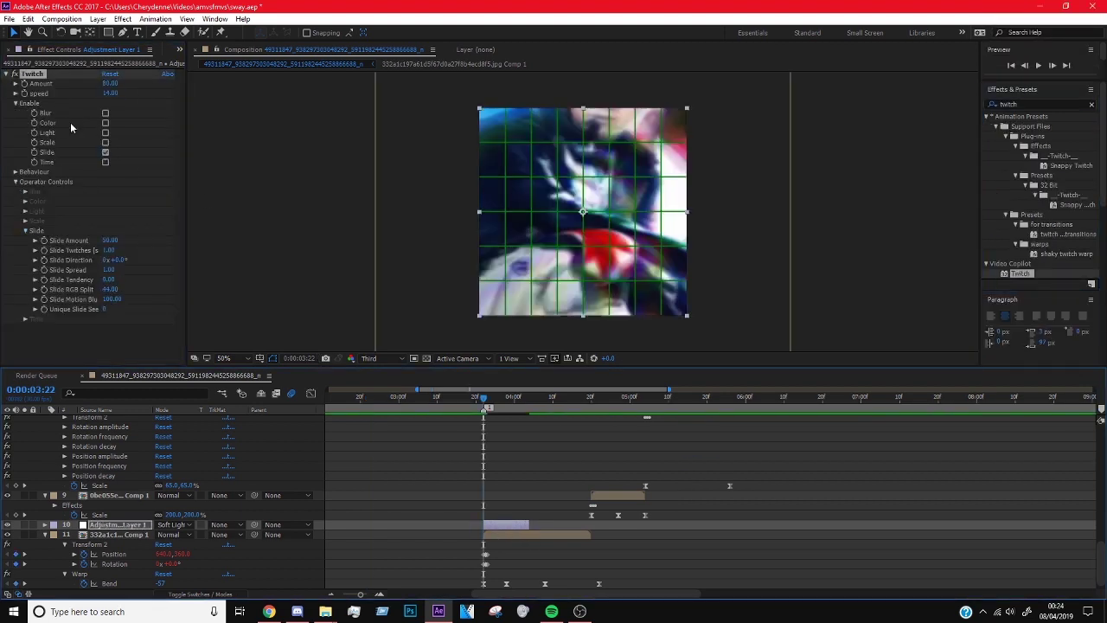
key("F4")
left_click(1037, 66)
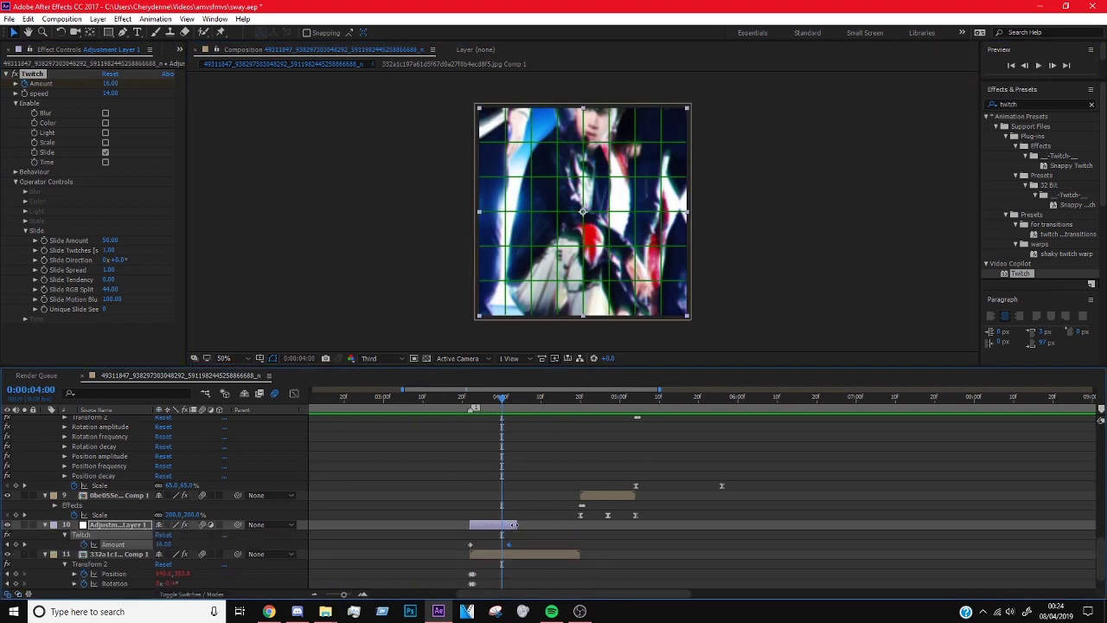
- Extend the Twitch adjustment layer in Normal blending mode, move its last Amount keyframe to 0:00:04:00, and preview
key("F4")
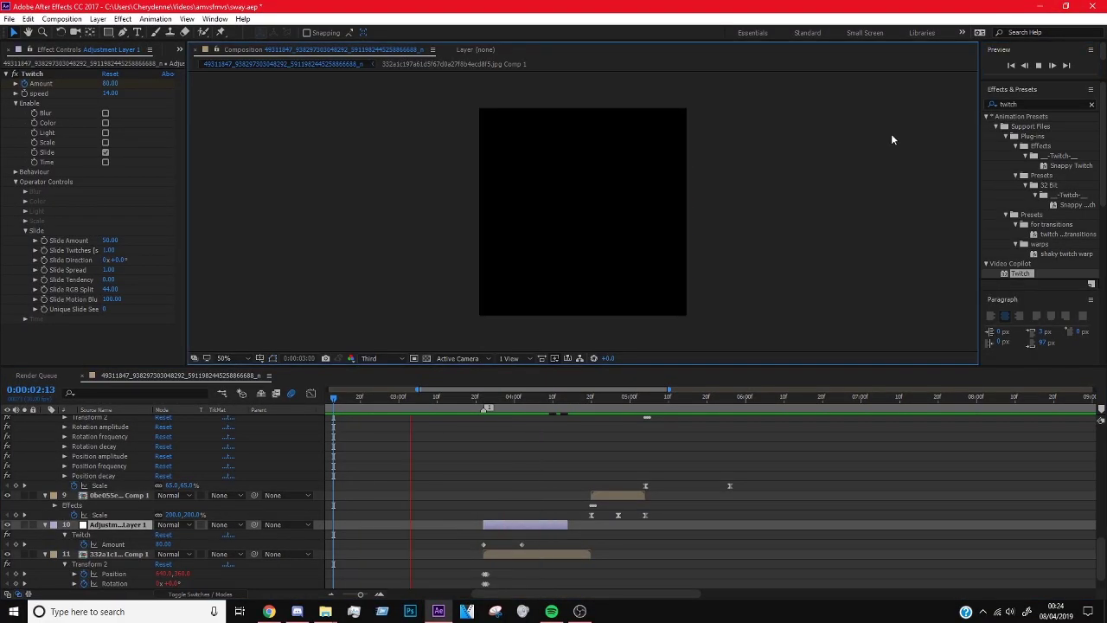
left_click(513, 544)
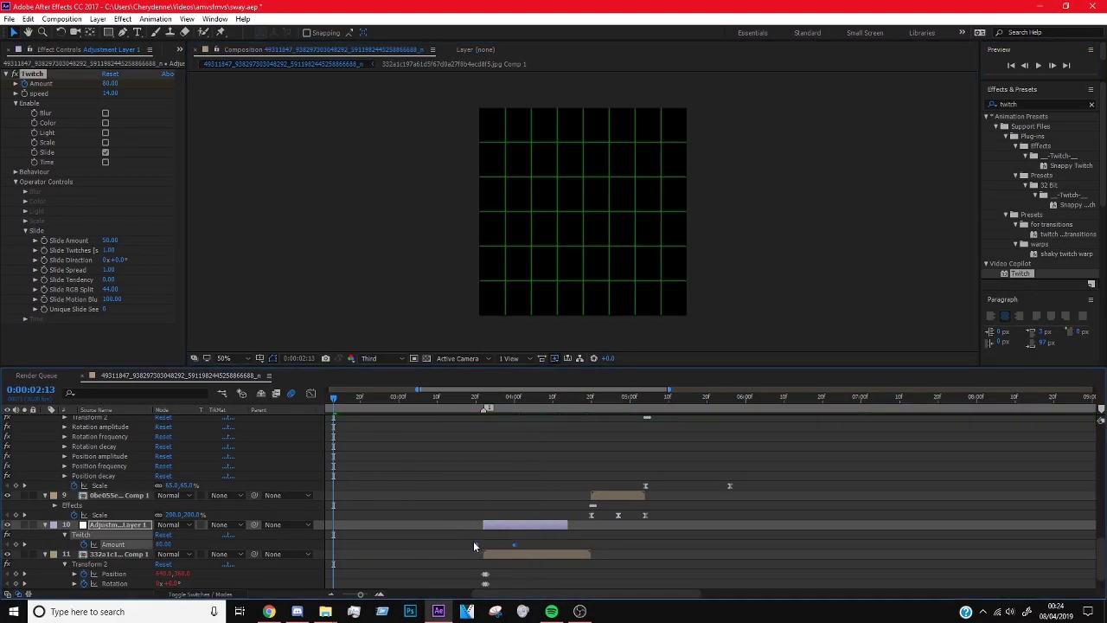
key("space")
key("space")
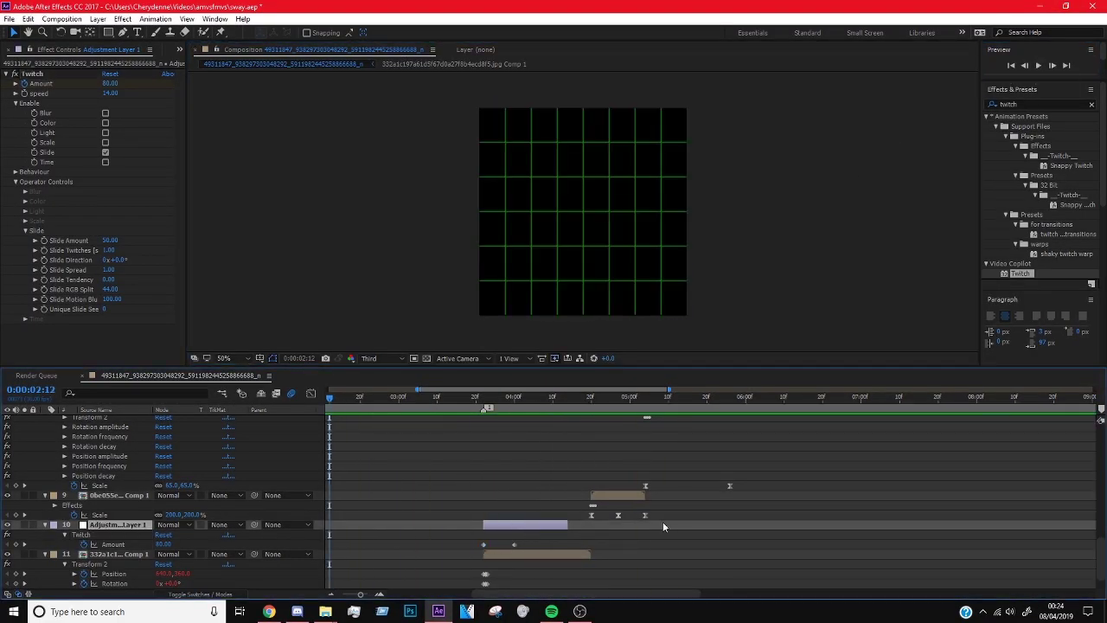
- Duplicate the Twitch adjustment layer onto the starts of the 203a3d0…, 24623a0…, f04aa30…, bf53a38… and fbf1a0d… photos
left_click_drag(525, 525, 525, 421)
key("u")
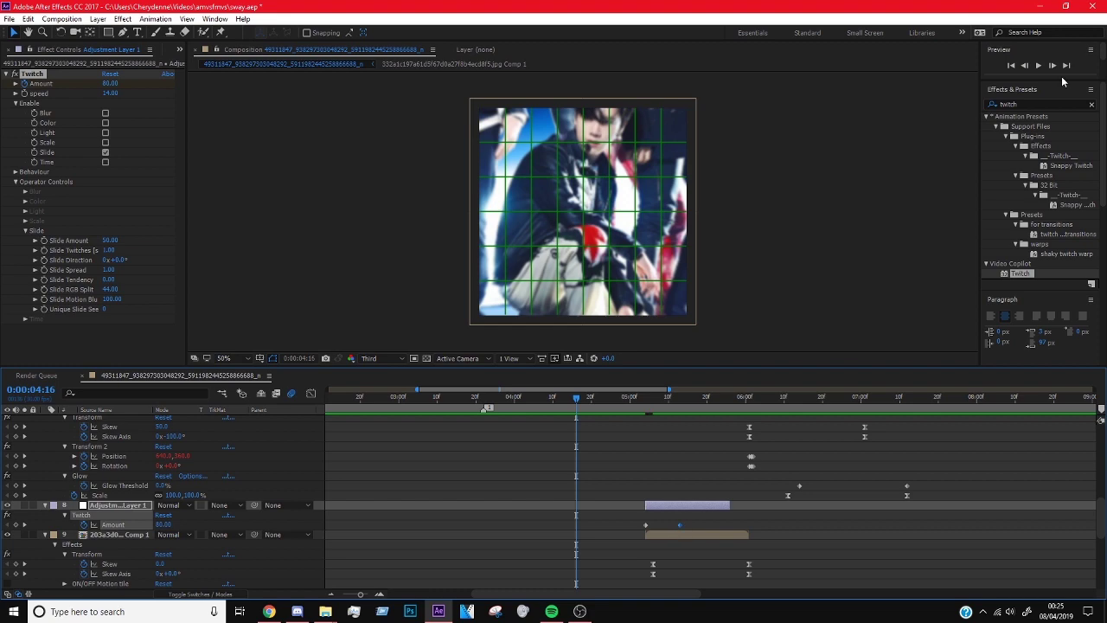
left_click_drag(679, 508, 750, 496)
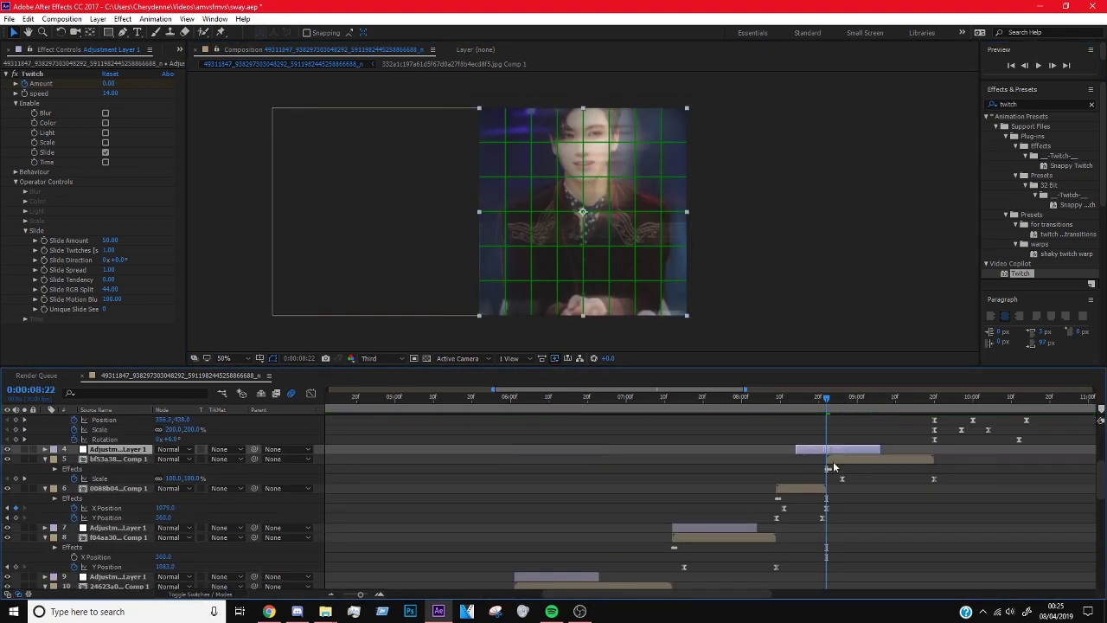
key("ctrl+d")
left_click_drag(833, 467, 956, 506)
scroll(553, 514, "down", 5)
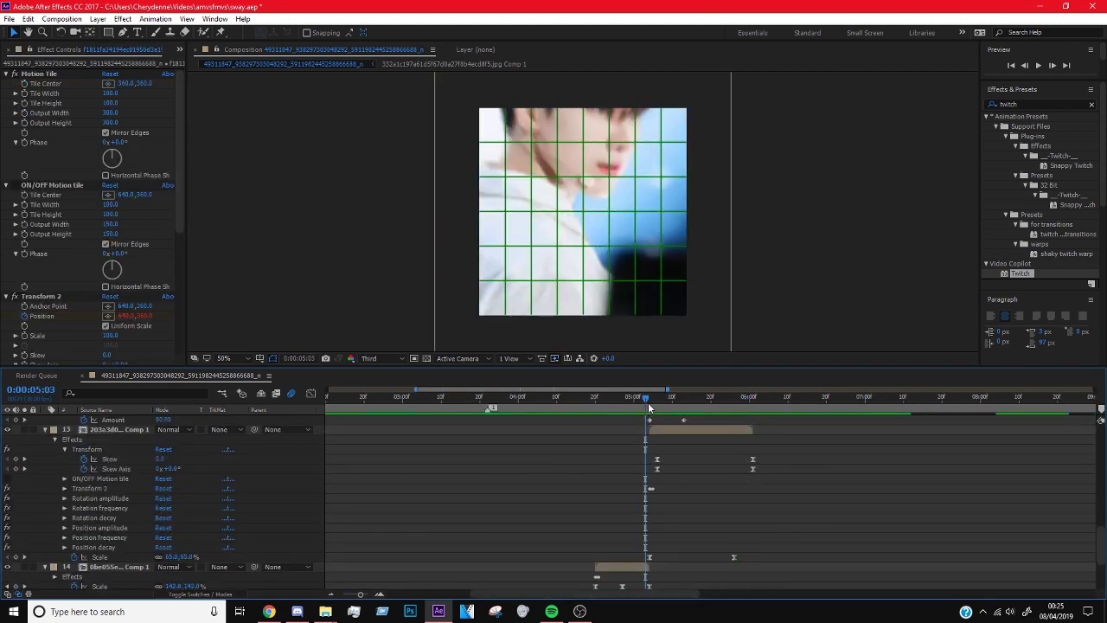
left_click(481, 398)
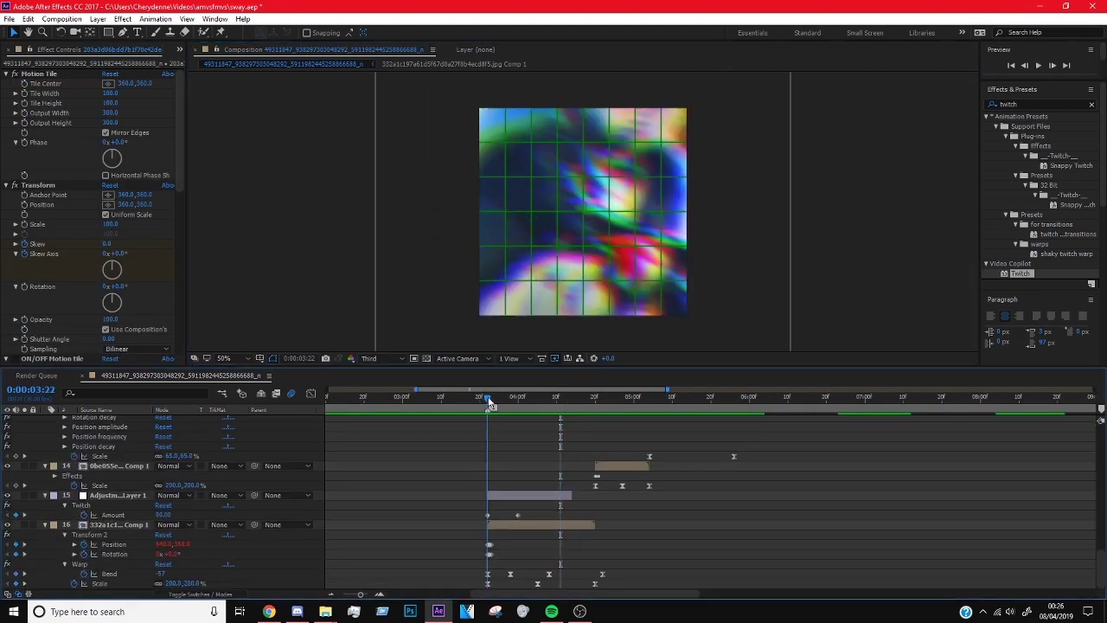
- Apply the slow bounce 1 preset to the 0be055e… photo at 0:00:04:20, spread out its position and rotation keyframes, and preview
left_click_drag(580, 518, 702, 522)
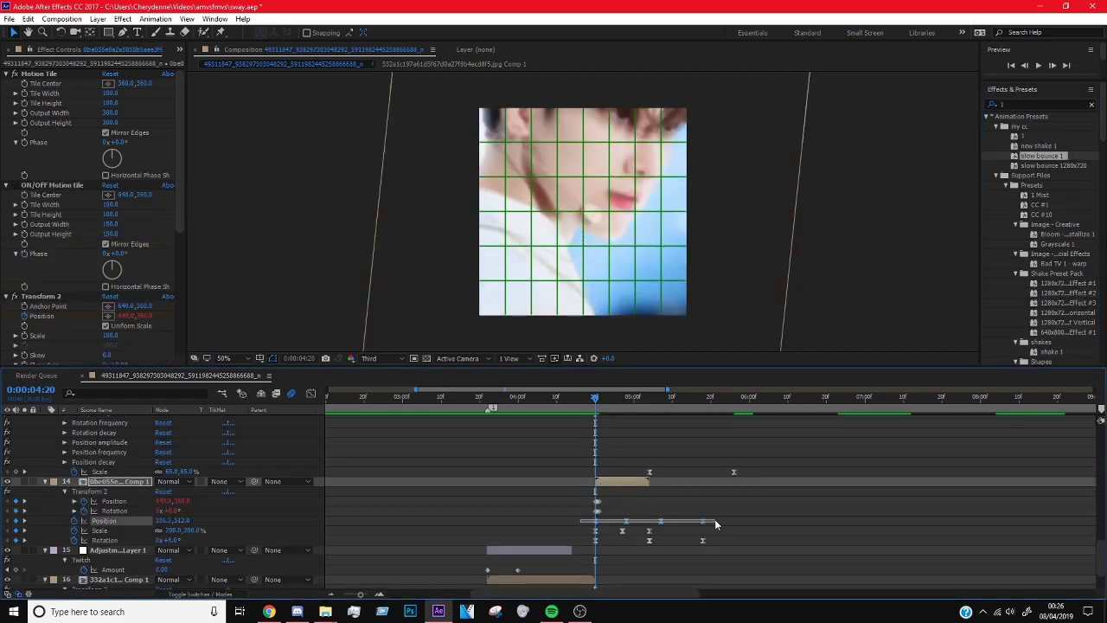
left_click_drag(595, 522, 661, 520)
key("space")
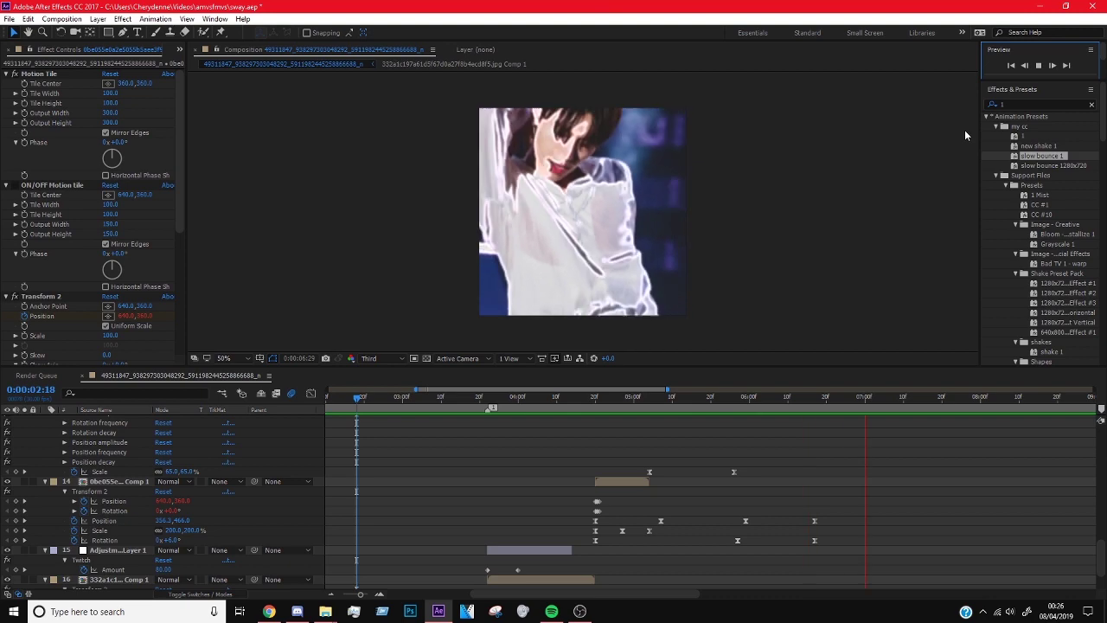
- Collapse all layers and preview the full photo sequence to check the twitch and bounce transitions
left_click(857, 266)
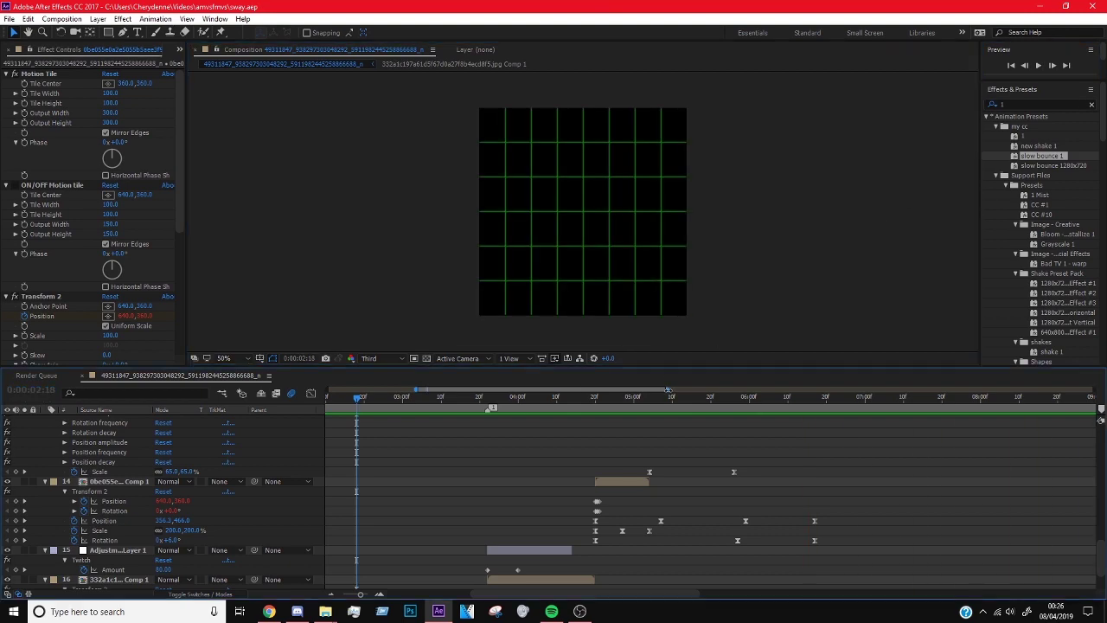
key("ctrl+grave")
key("minus")
key("space")
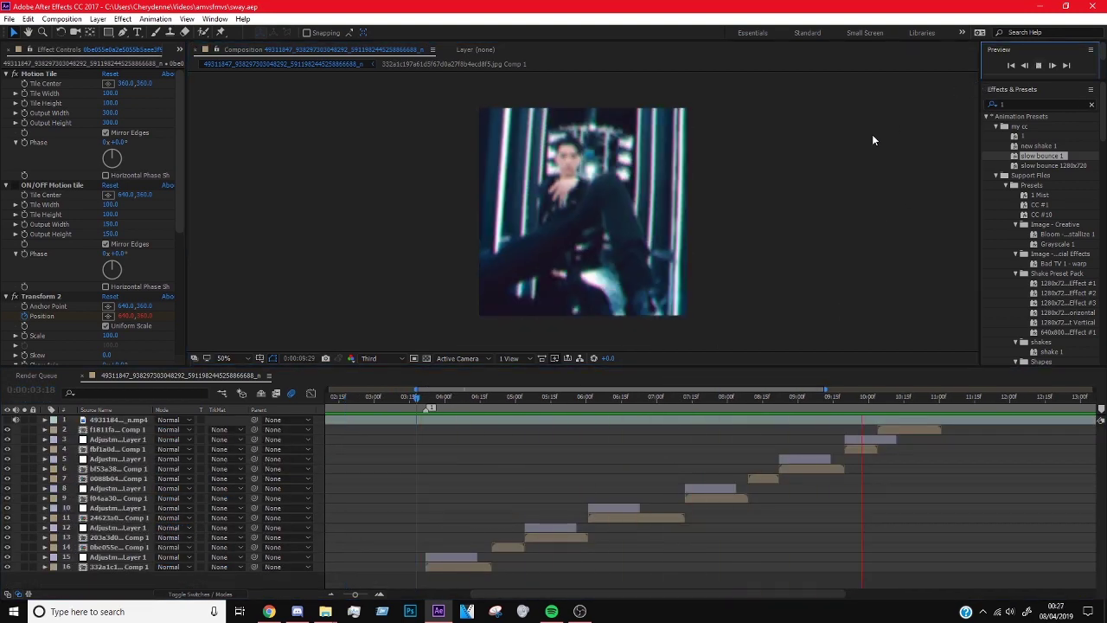
key("alt+Tab")
scroll(1072, 357, "down", 2)
scroll(1071, 357, "down", 6)
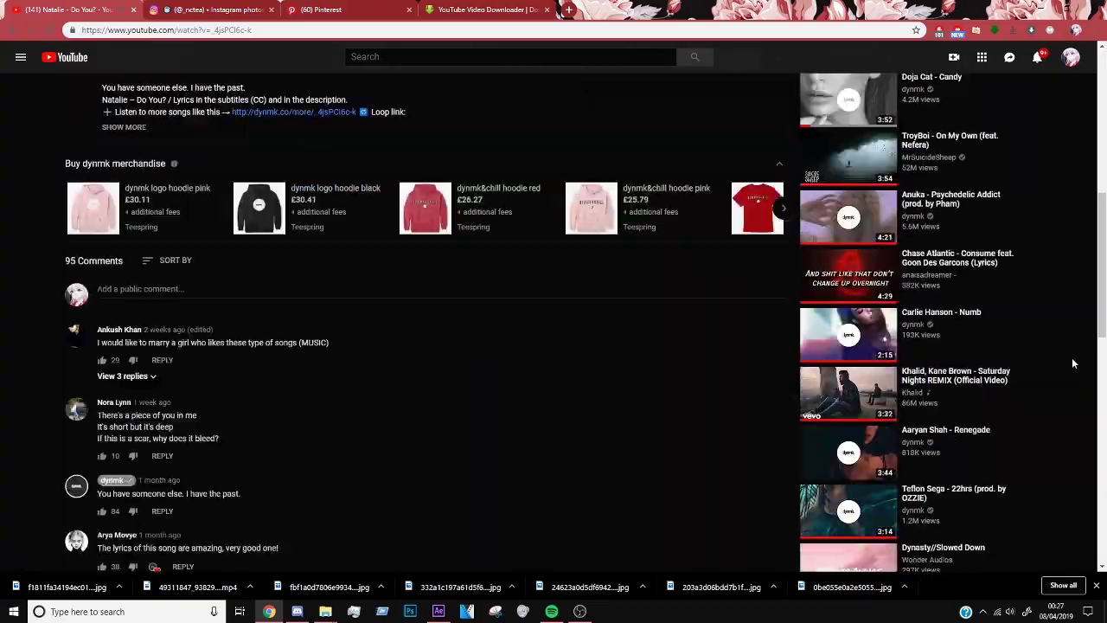
key("alt+Tab")
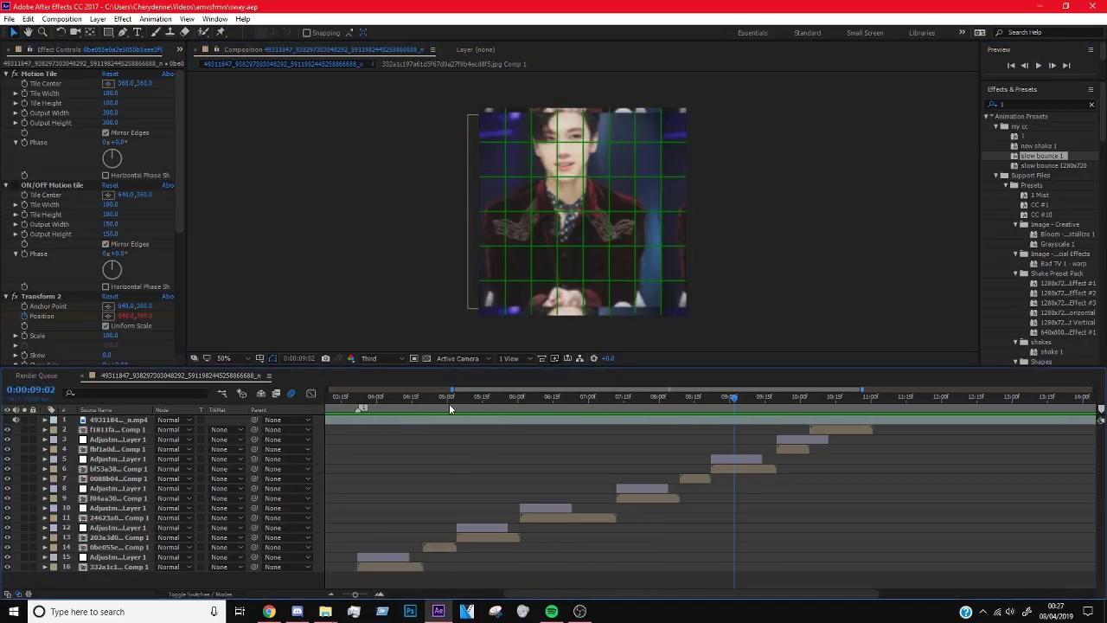
- Add a second adjustment layer above the first one and trim it to the end of the 332a1c1… photo
key("space")
key("ctrl+alt+y")
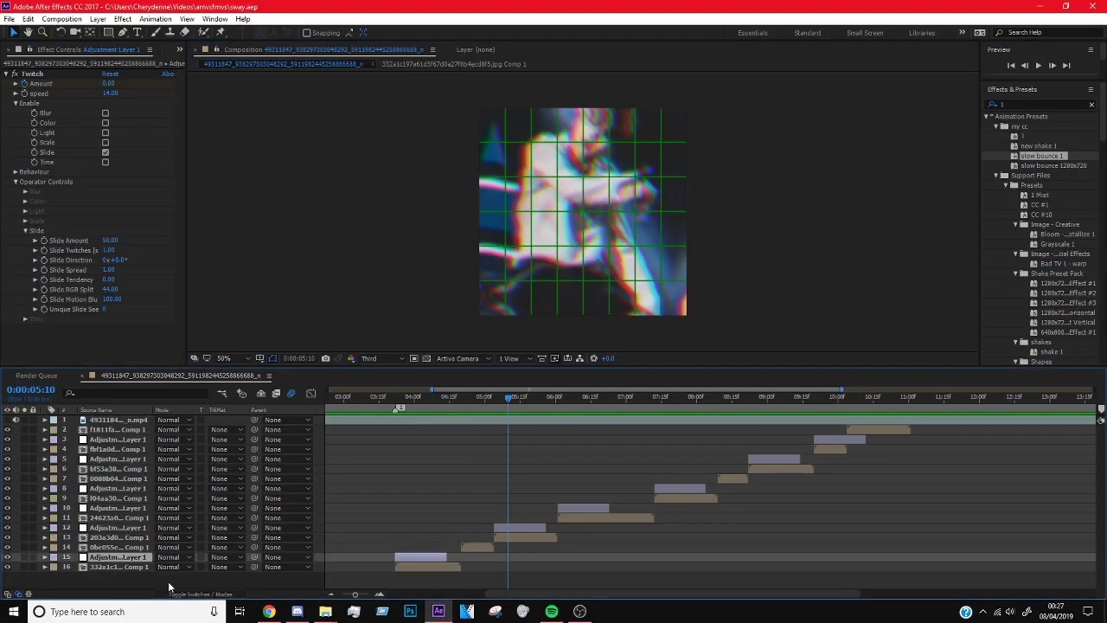
left_click_drag(602, 555, 468, 559)
left_click(445, 404)
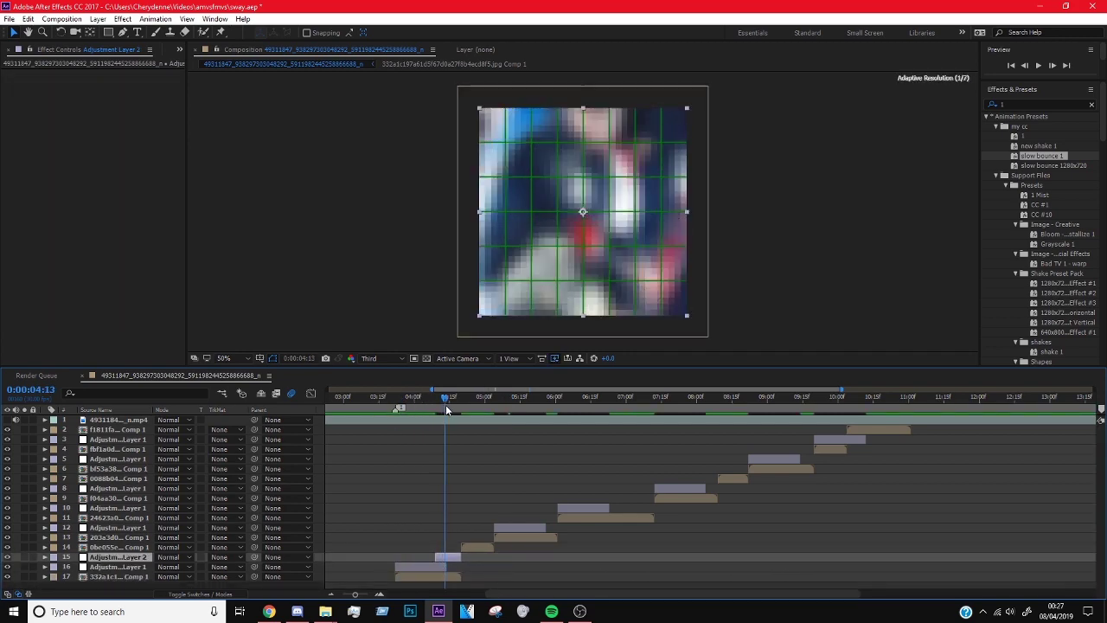
- Apply the Warp effect to the second adjustment layer, start the layer at 0:00:04:16, and give it a pink label
type("warp")
left_click_drag(1018, 282, 439, 558)
left_click(53, 556)
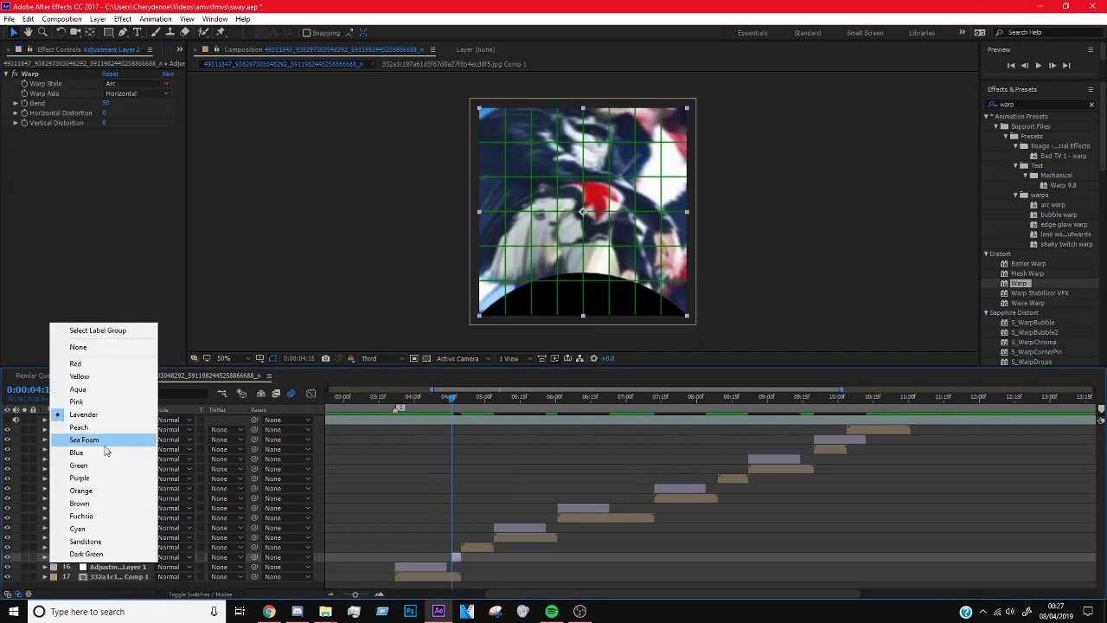
left_click(76, 401)
- Set the warp style to FishEye, animate Bend from 0 to -87 up to 0:00:04:20 with an eased curve, and preview
key("equal")
left_click(138, 83)
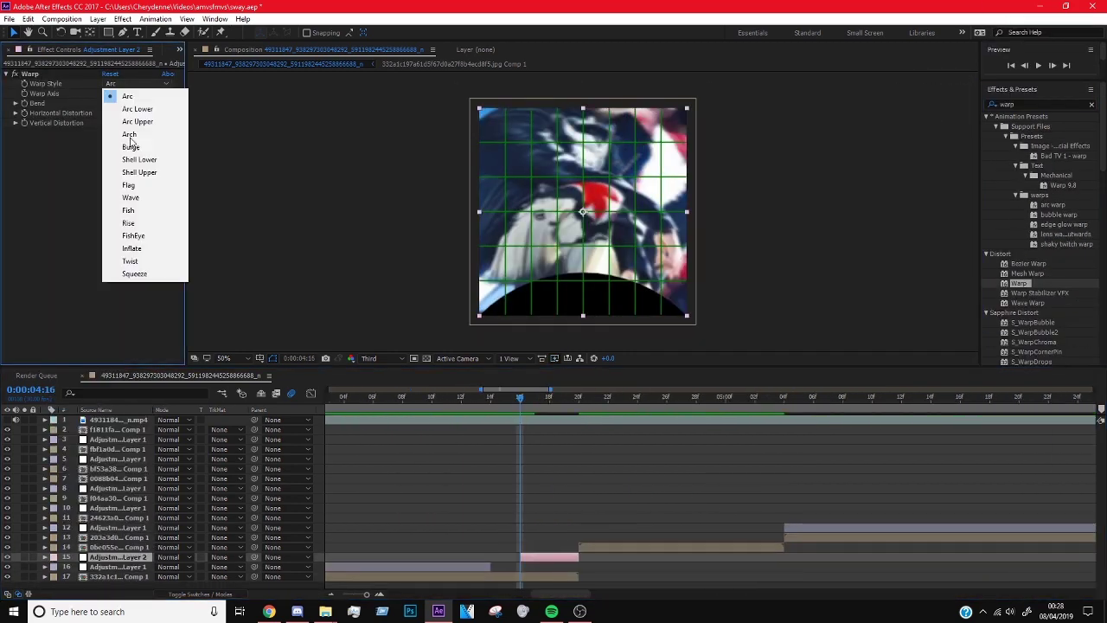
left_click(129, 217)
left_click(577, 405)
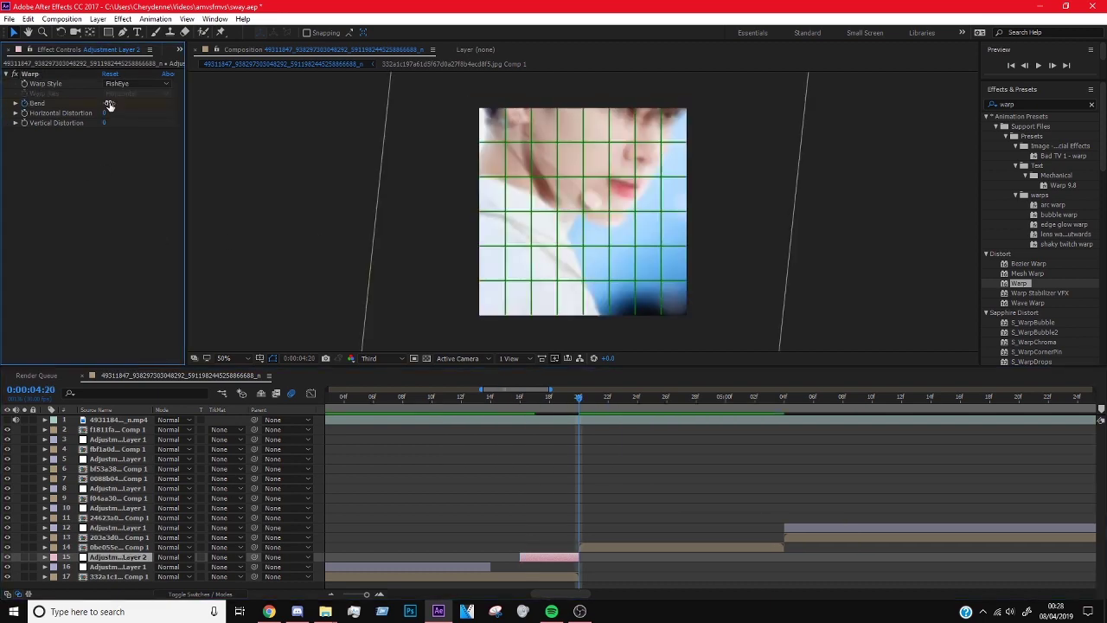
key("shift+F3")
left_click(1038, 65)
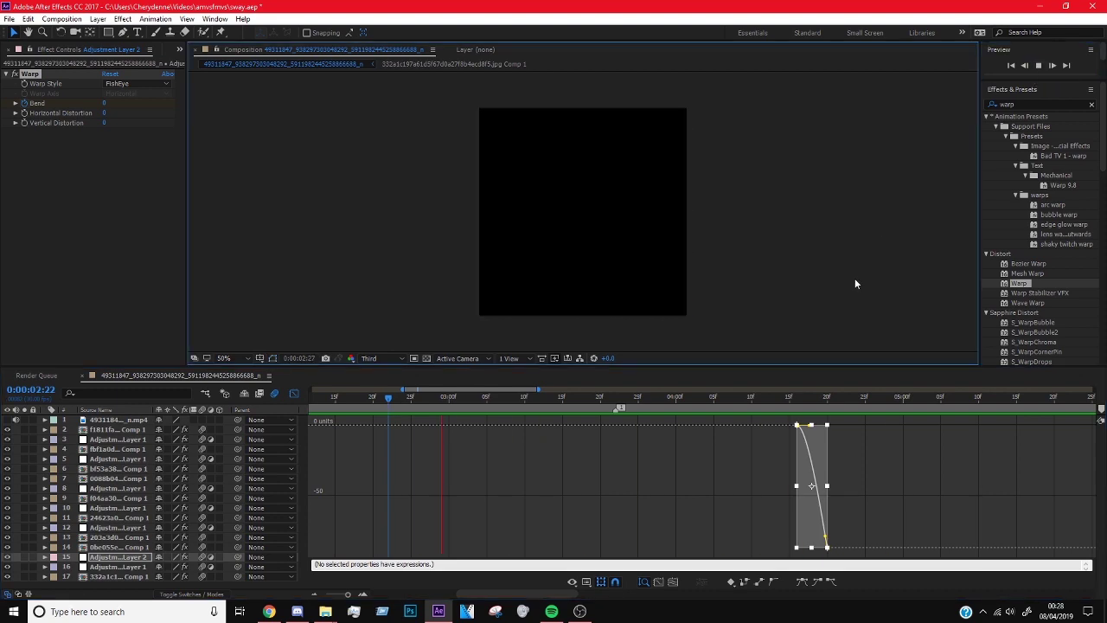
- Duplicate the FishEye warp adjustment layer onto the ends of the 24623a0… and f1811fa… photos and preview
key("shift+F3")
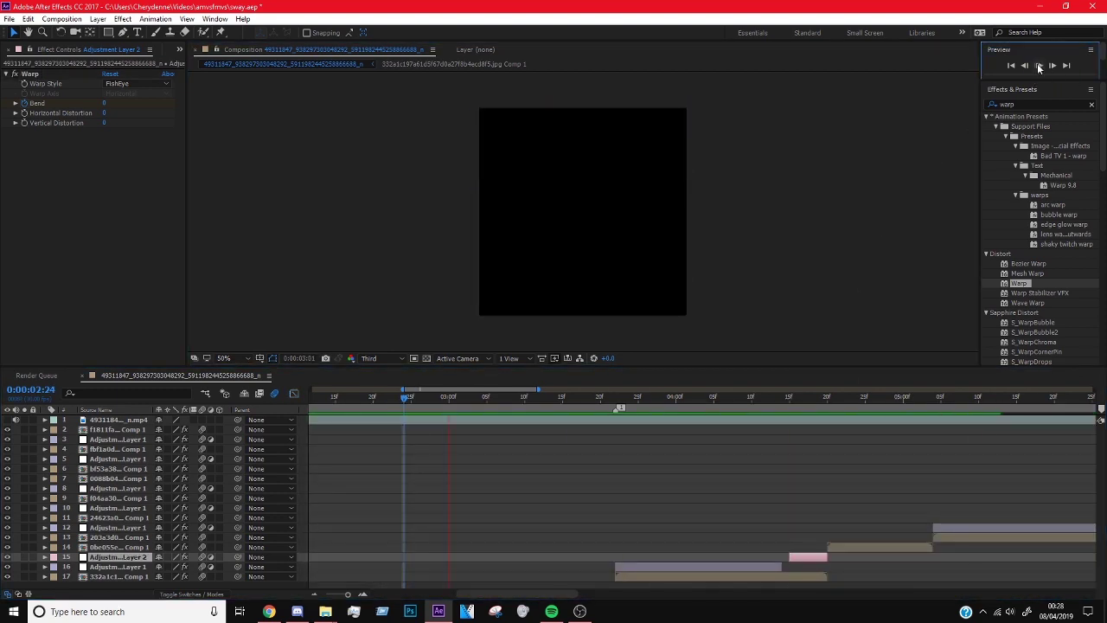
key("minus")
left_click(755, 398)
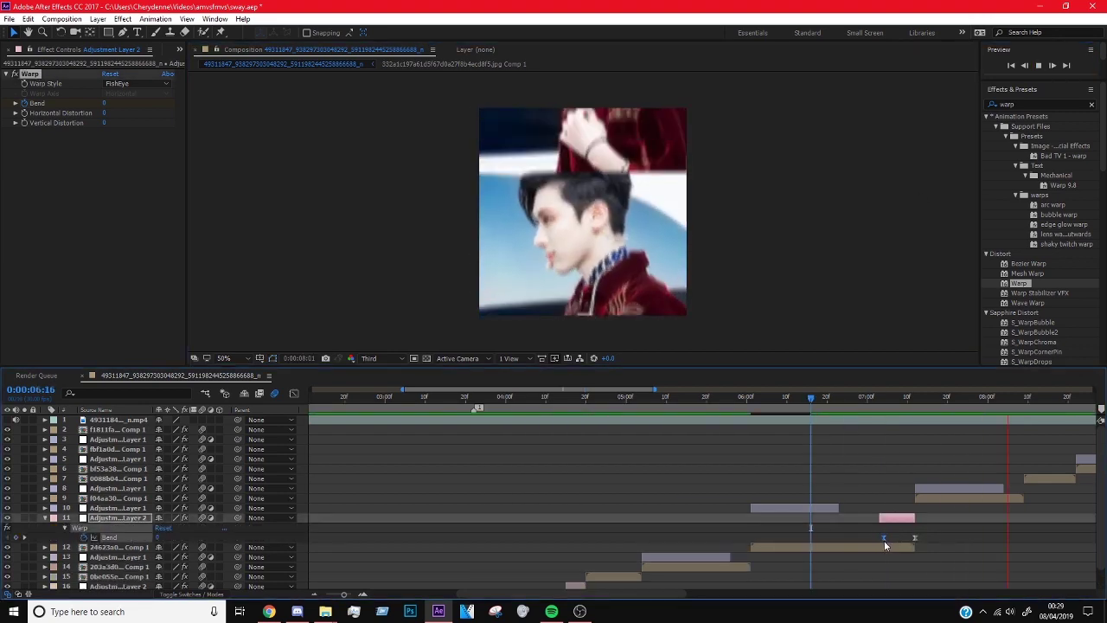
left_click_drag(498, 403, 890, 406)
key("ctrl+alt+v")
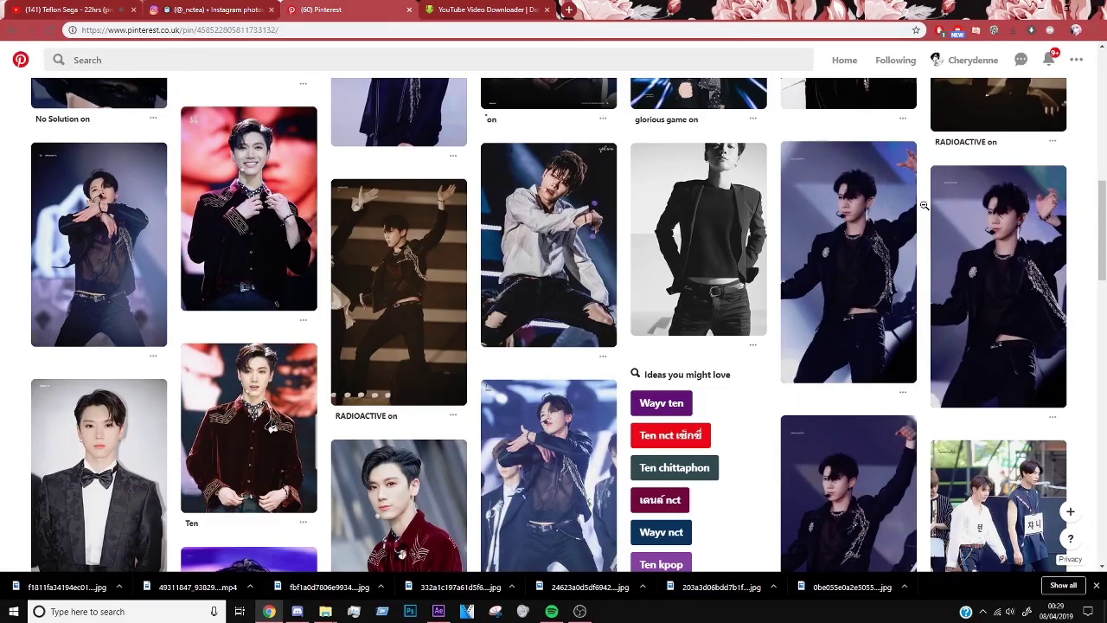
- Browse Pinterest in Chrome for another photo and pick the one of the singer in a grey patterned jacket
scroll(924, 205, "down", 15)
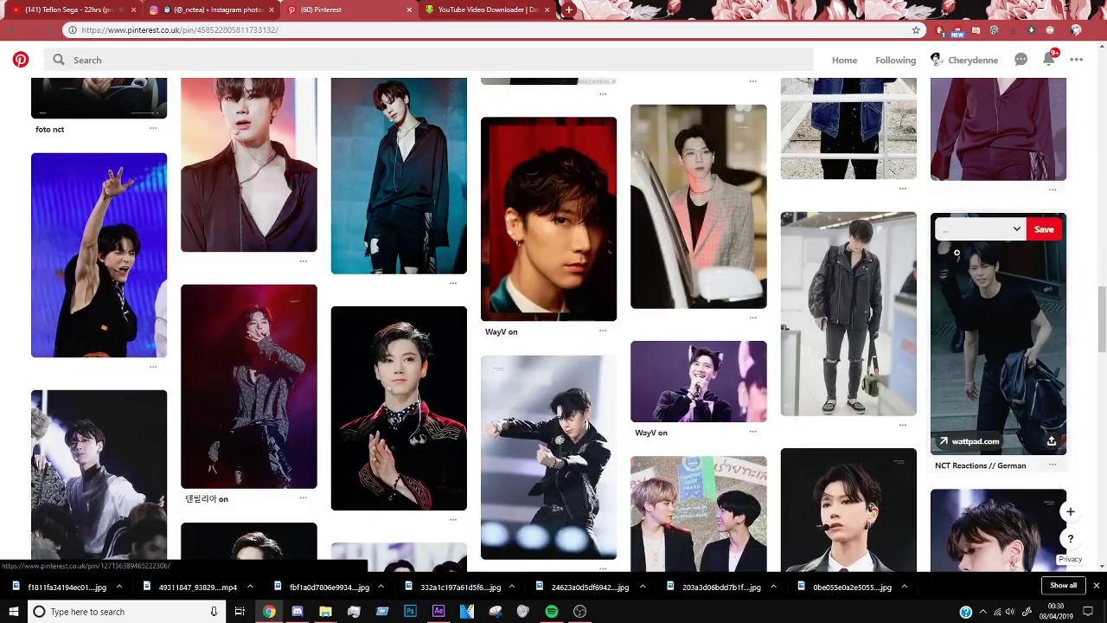
left_click(248, 385)
scroll(554, 346, "down", 3)
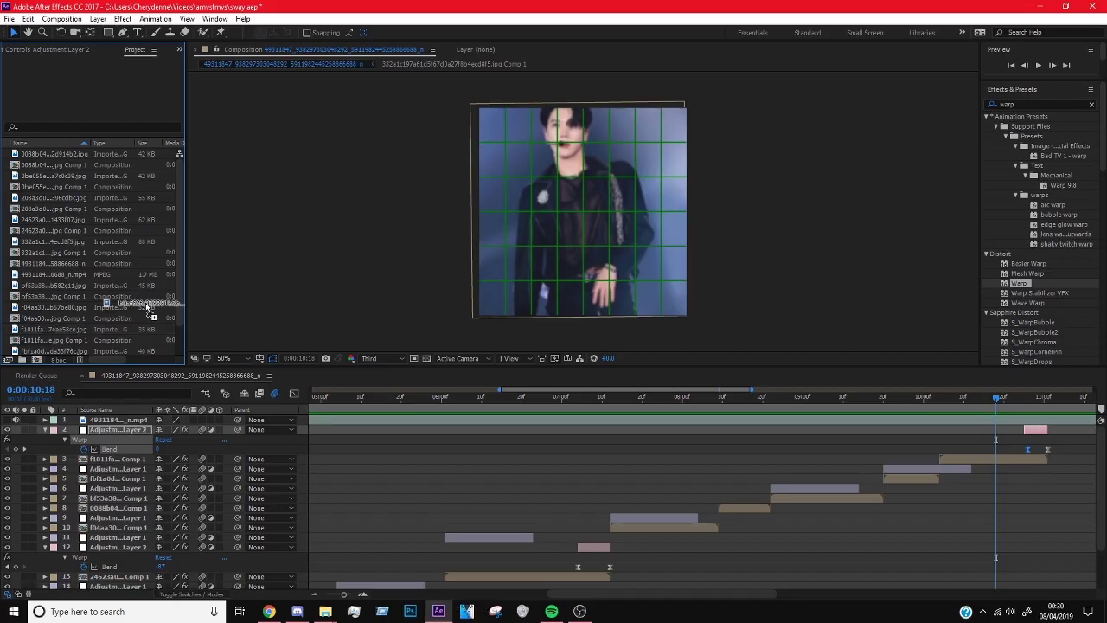
- Add the b0af63f… photo above the adjustment layer over the 24623a0… photo, start it at 0:00:06:15, and preview
left_click_drag(51, 284, 485, 537)
left_click(1037, 65)
scroll(112, 484, "down", 3)
left_click(112, 487)
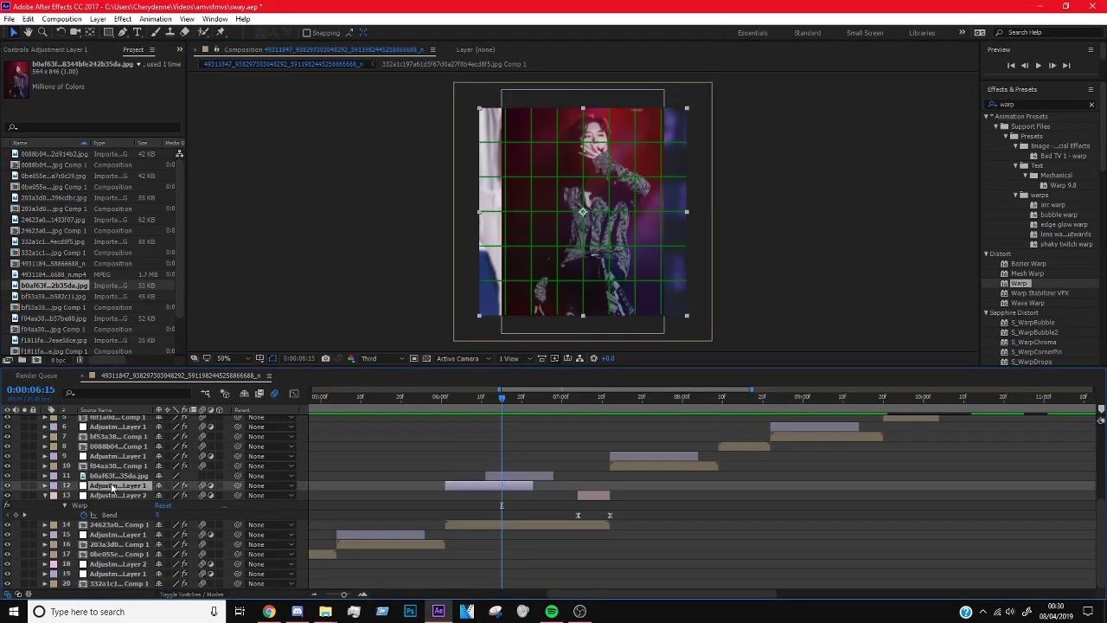
left_click_drag(524, 475, 609, 476)
left_click(434, 396)
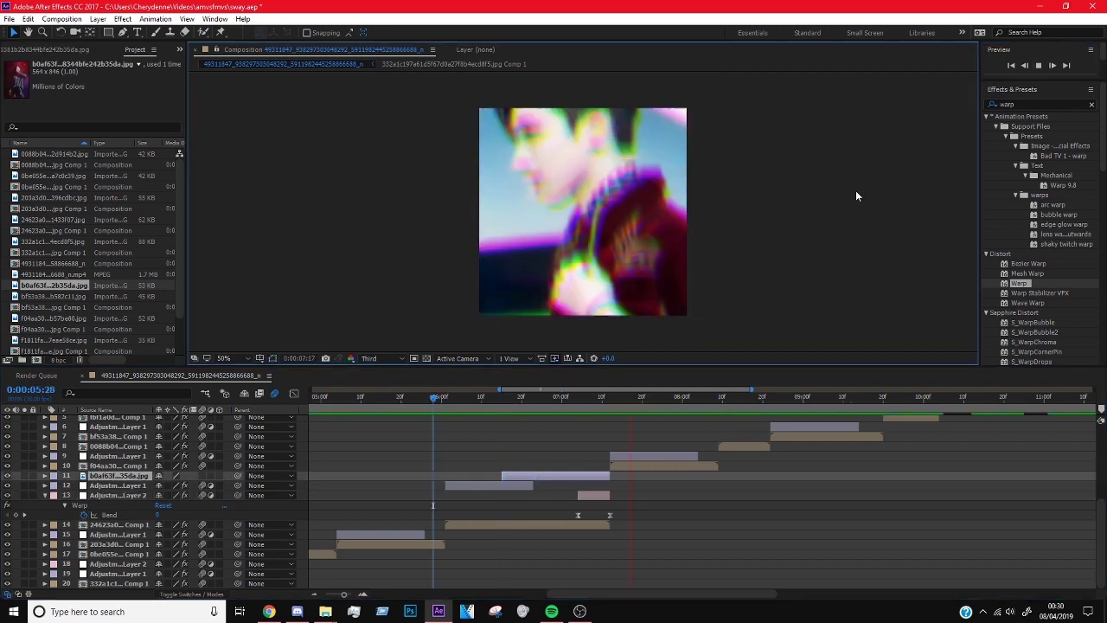
- Pre-compose the b0af63f… photo, paste Scale keyframes from 0 to 100% at 0:00:06:15, steepen their easing curve, and preview
left_click(502, 400)
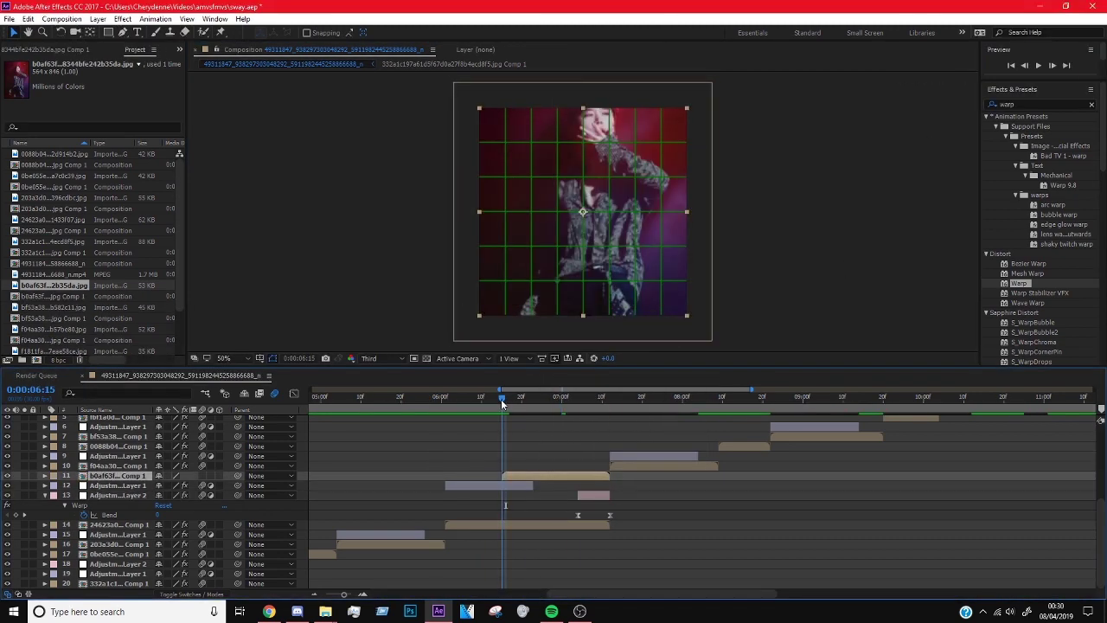
key("ctrl+v")
key("shift+F3")
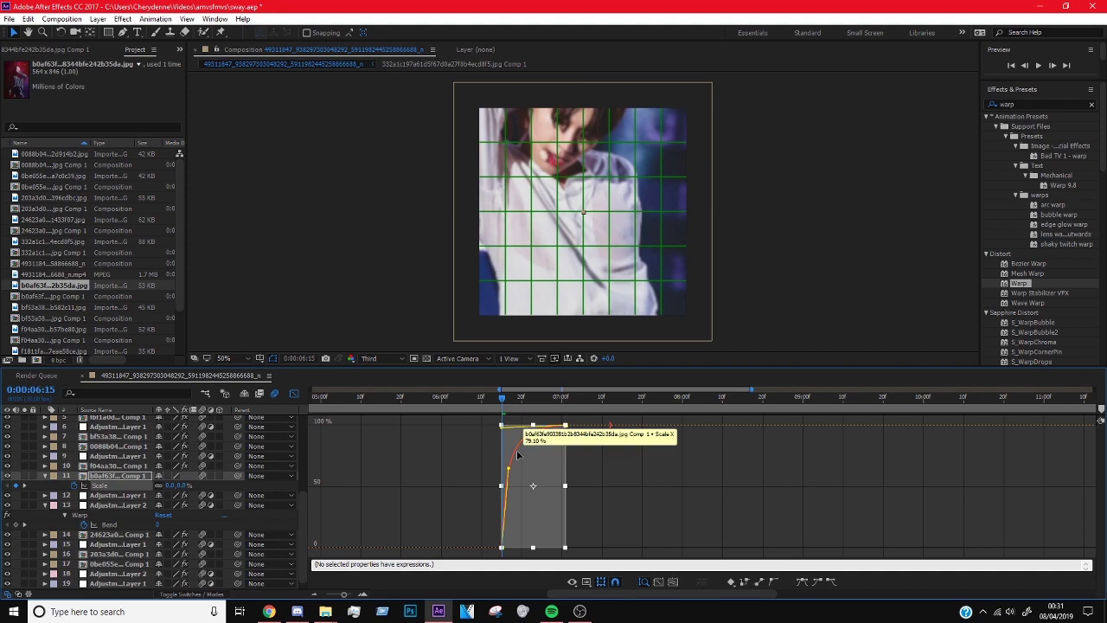
left_click(1038, 65)
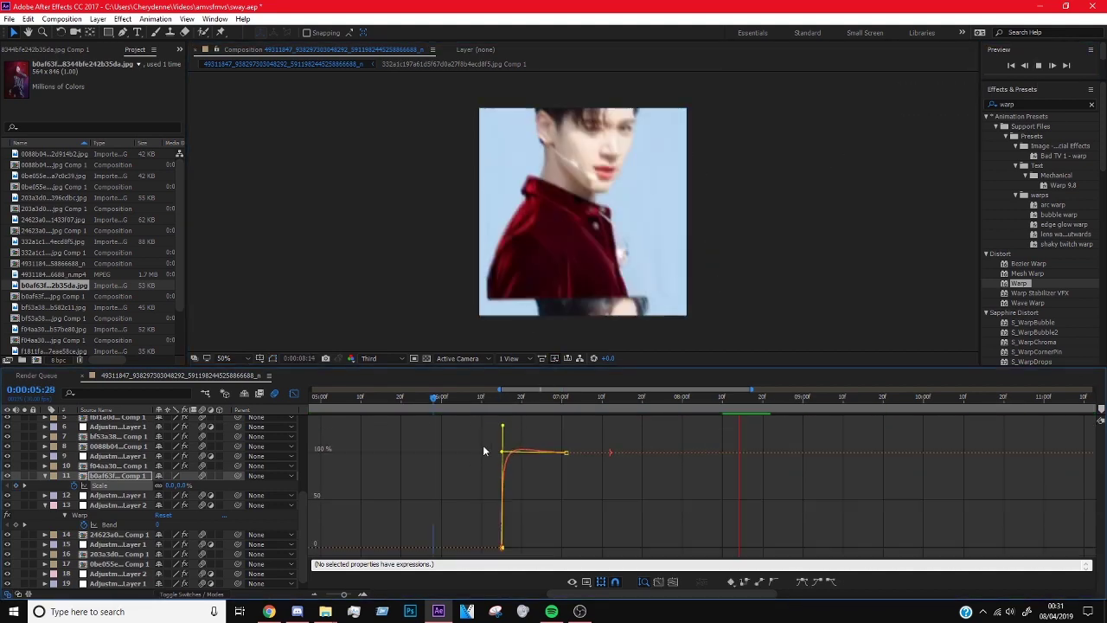
key("space")
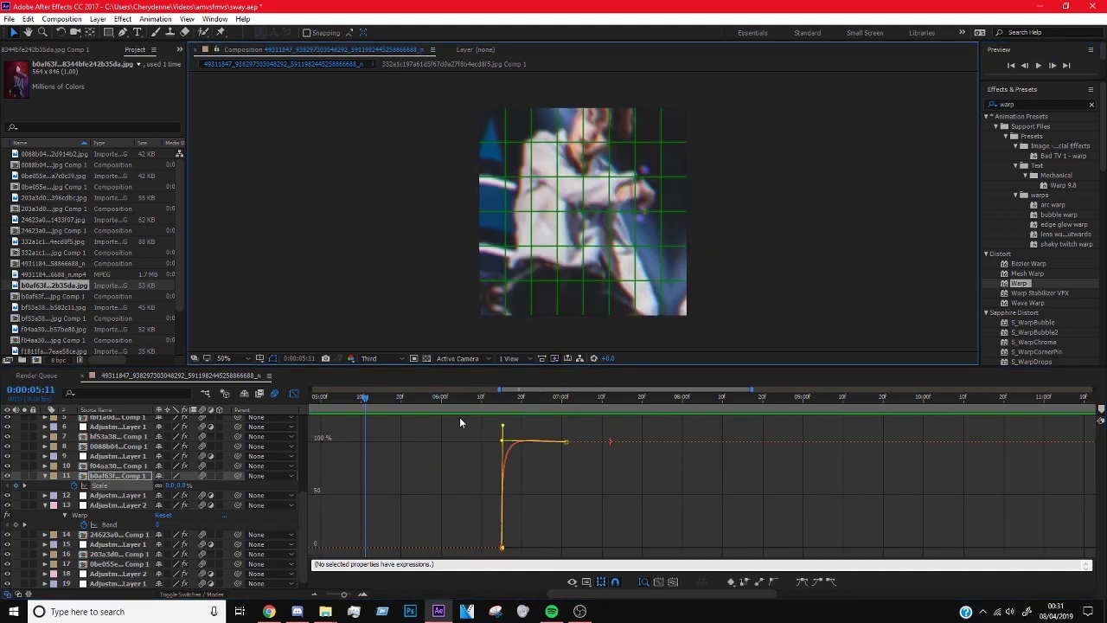
- Copy the animated Warp effect from the 332a1c1… composition to the b0af63f… composition, set its warp style to Squeeze, and preview
key("shift+F3")
key("i")
key("u")
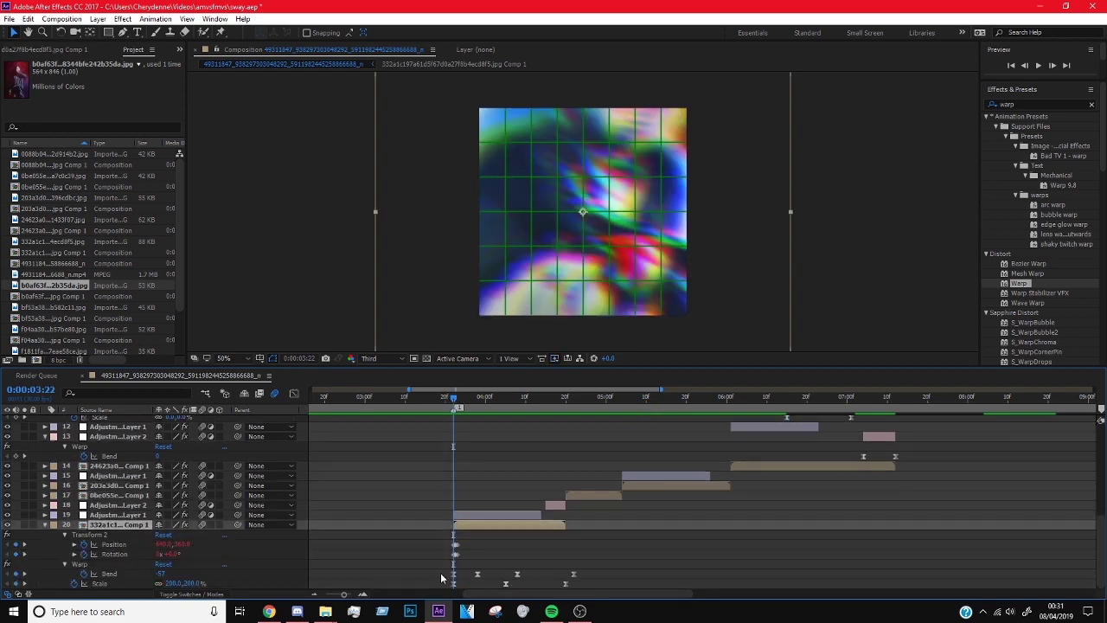
scroll(448, 518, "up", 5)
key("F3")
left_click(138, 83)
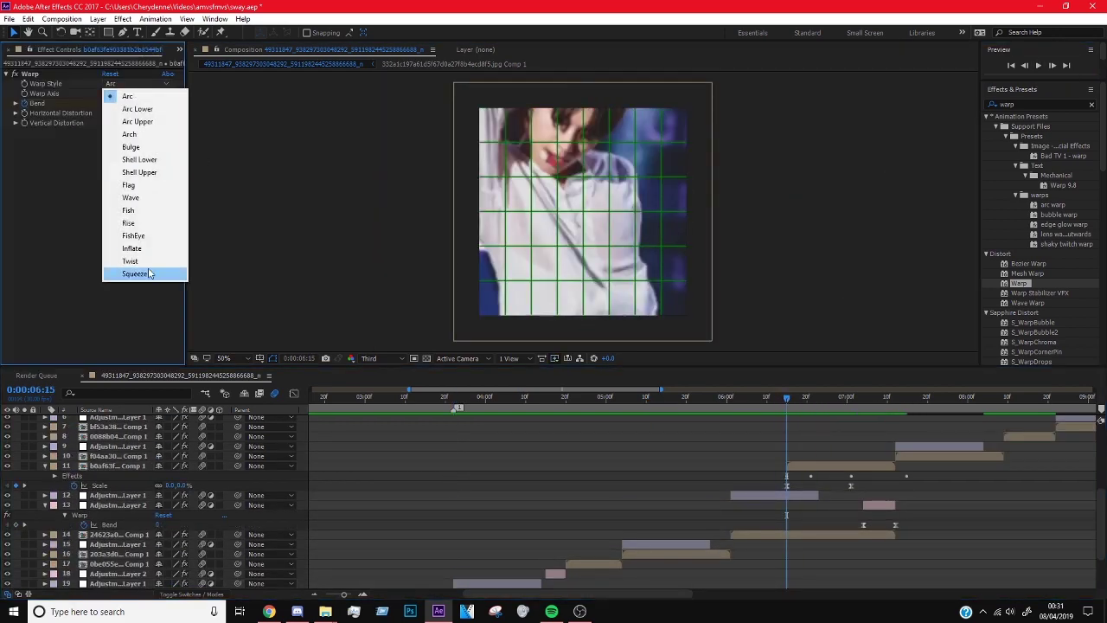
left_click(135, 273)
left_click(1038, 65)
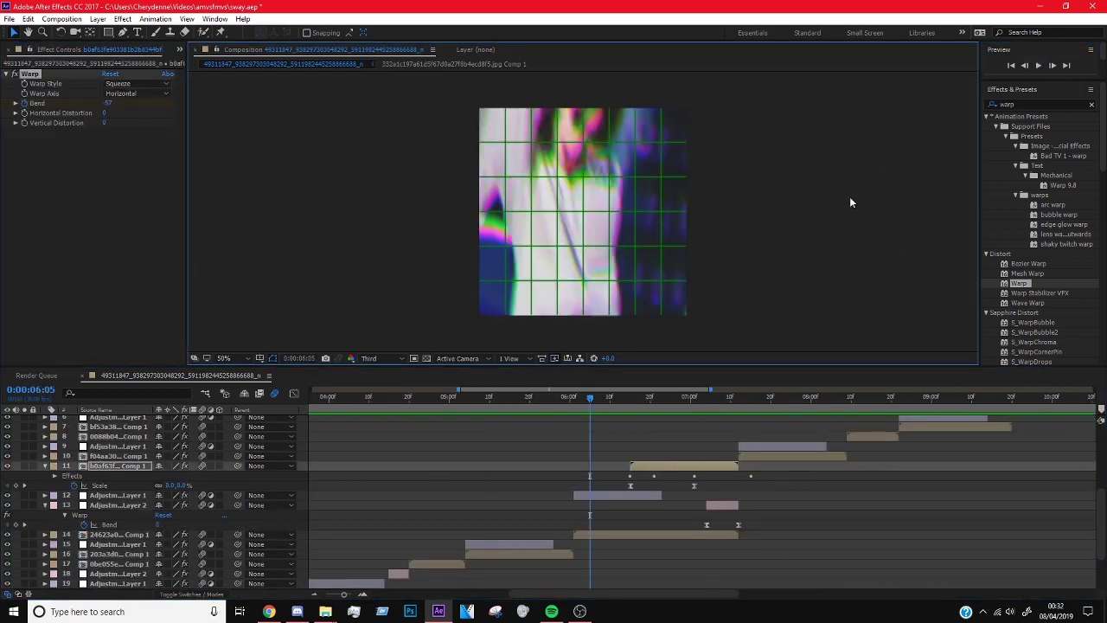
left_click(1038, 64)
- Time-stretch the b0af63f… composition with a stretch factor of 110% and preview
right_click(716, 467)
mouse_move(779, 204)
left_click(899, 228)
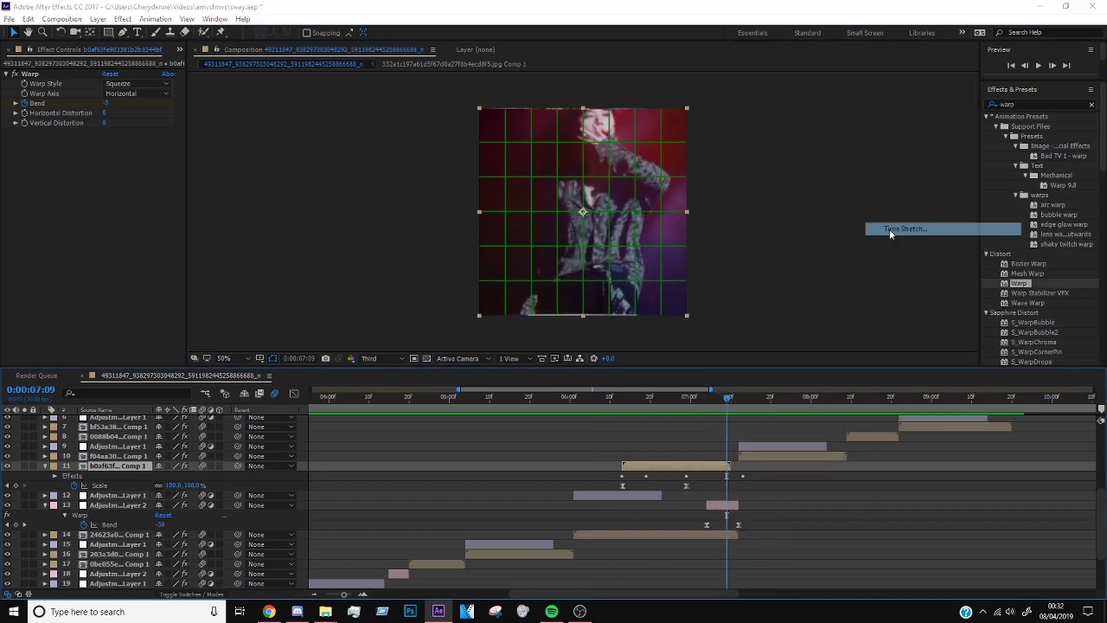
left_click(473, 393)
right_click(675, 467)
left_click(865, 228)
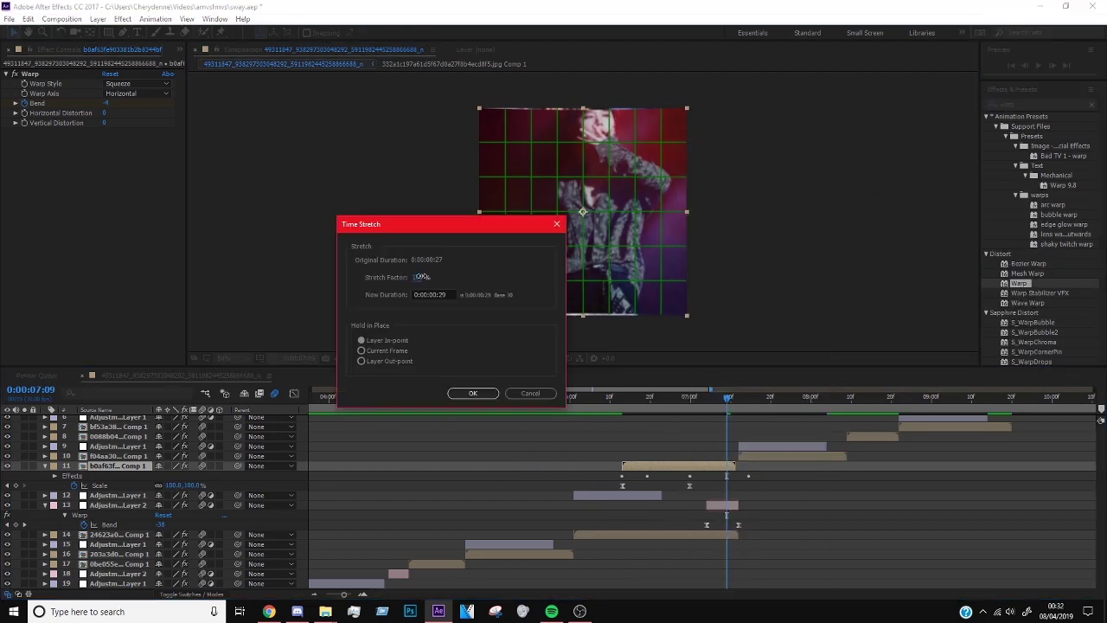
type("110")
left_click(474, 394)
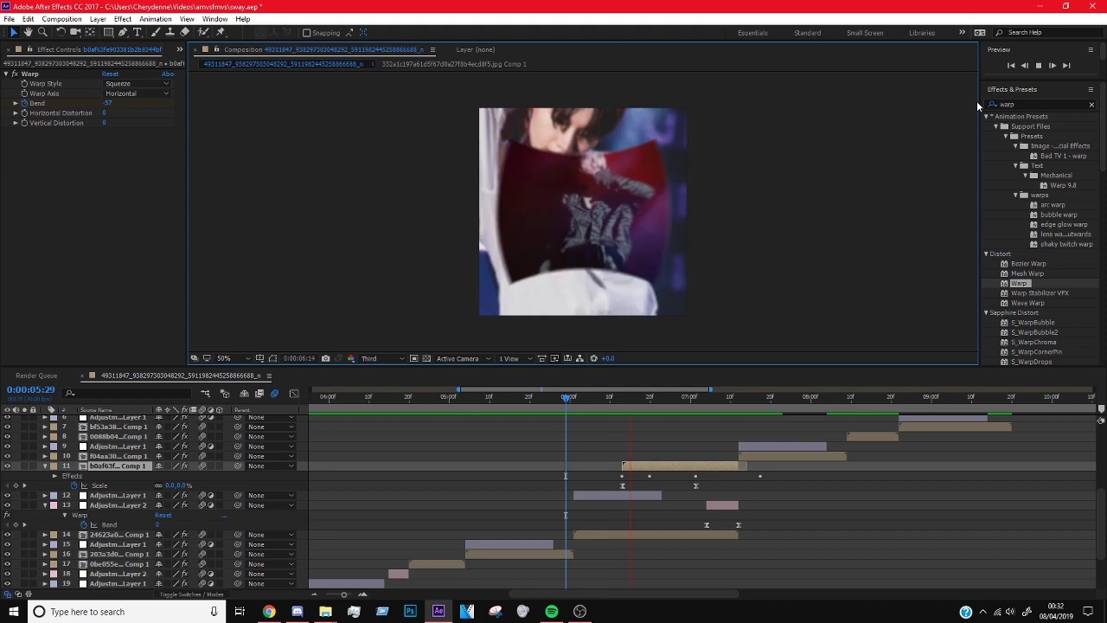
left_click(1038, 65)
- Animate the b0af63f… composition's Scale from the keyframe at 0:00:06:27 down to 65% at 0:00:07:12 with an eased curve
left_click(668, 535)
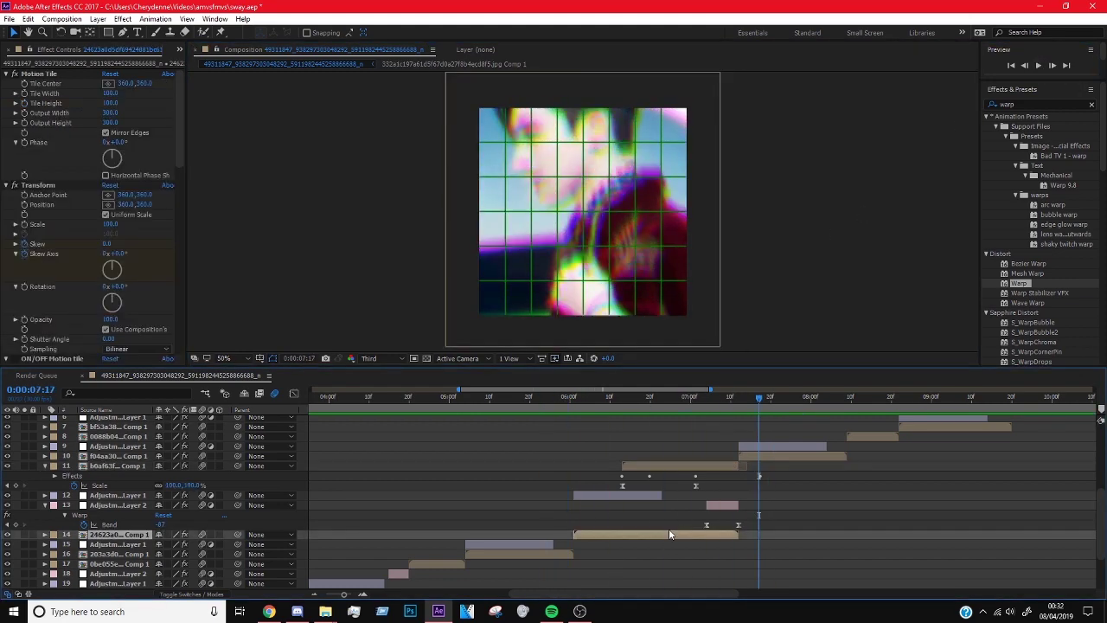
left_click(682, 398)
left_click(76, 477)
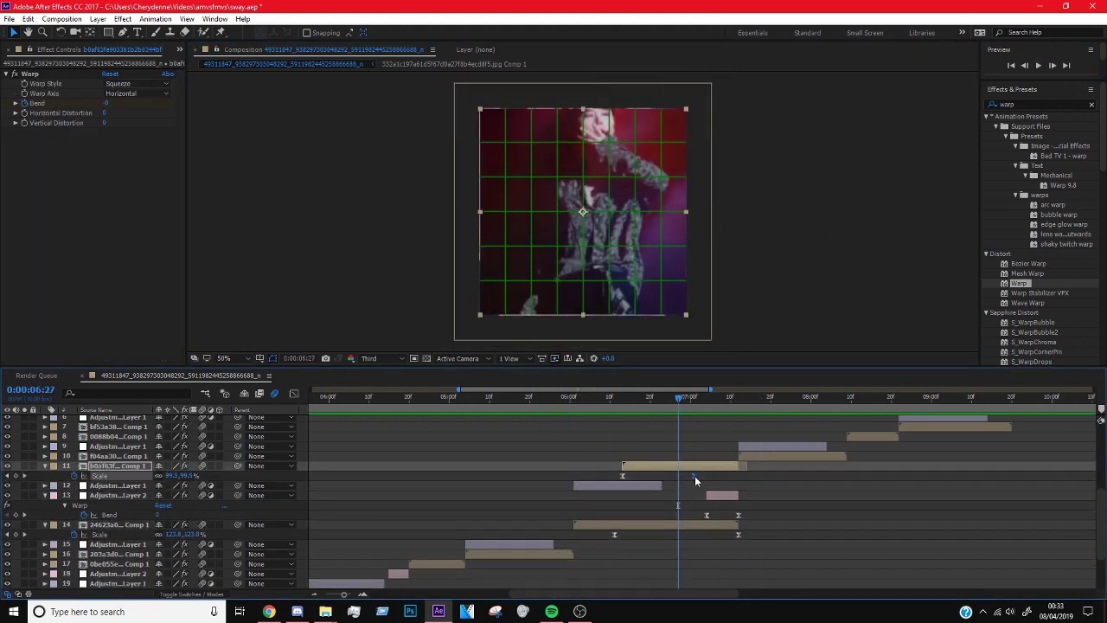
key("space")
key("shift+F3")
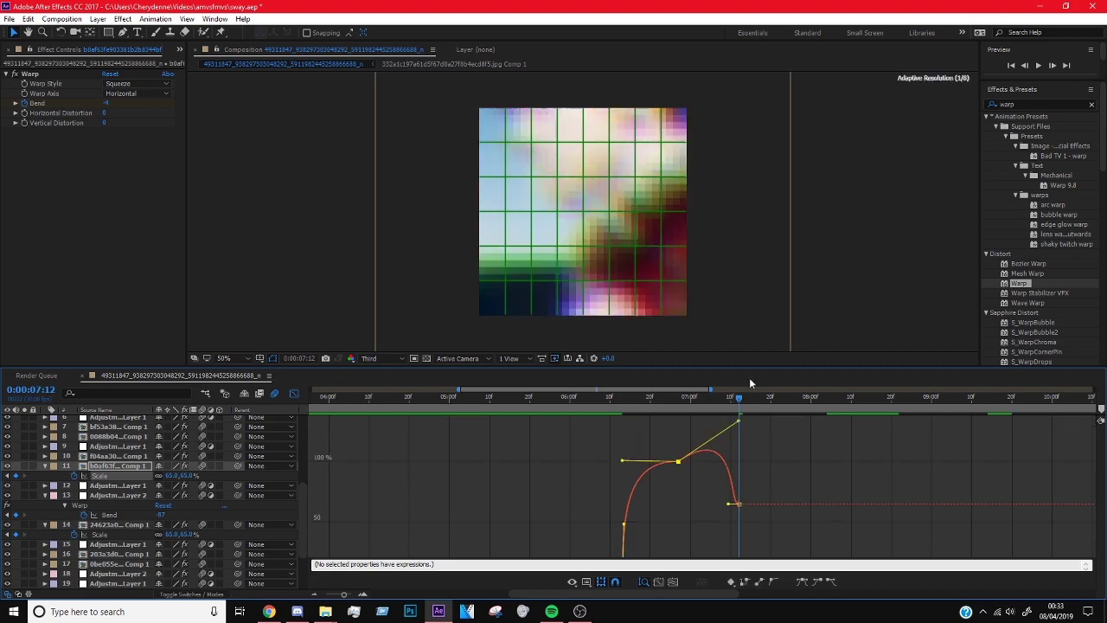
key("shift+F3")
- Trim the 24623a0… photo's end to 0:00:07:03 and move the FishEye adjustment layer above the b0af63f… composition
left_click(722, 494)
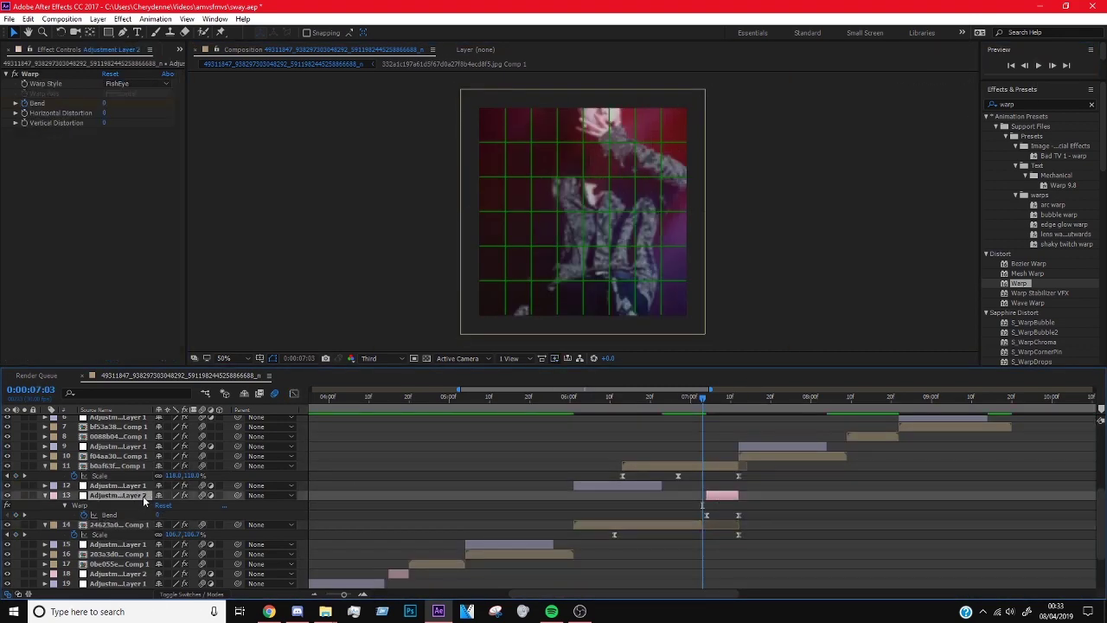
key("ctrl+]")
key("ctrl+]")
left_click(731, 398)
- Apply the Glow effect to the b0af63f… composition, animate Glow Threshold from 0 to 100%, and preview
left_click_drag(735, 409, 627, 397)
double_click(1006, 104)
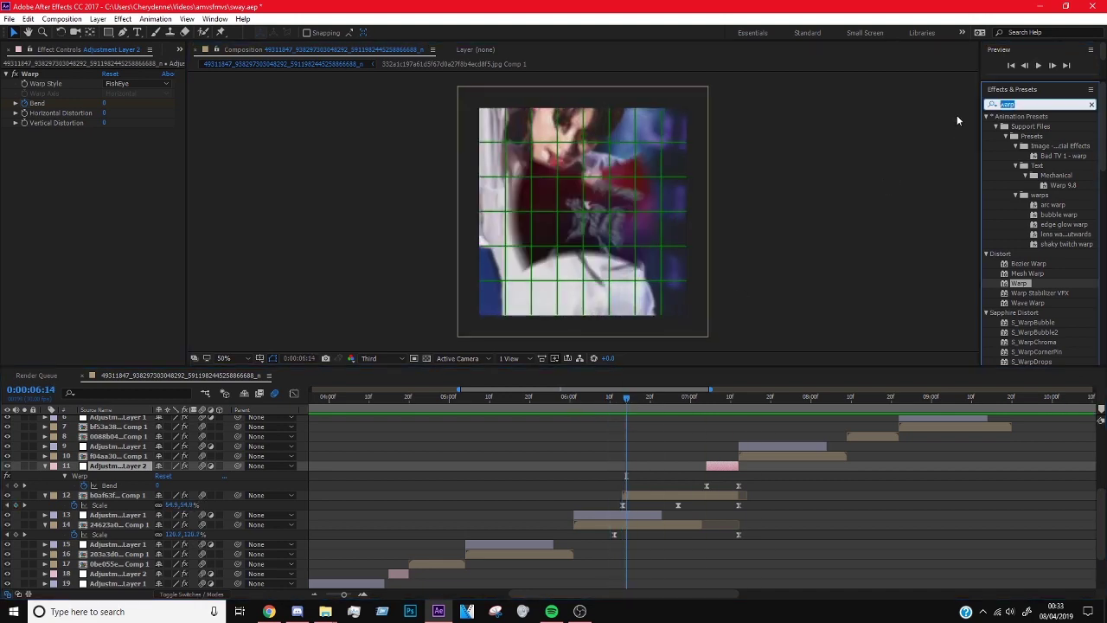
type("glo")
left_click(652, 523)
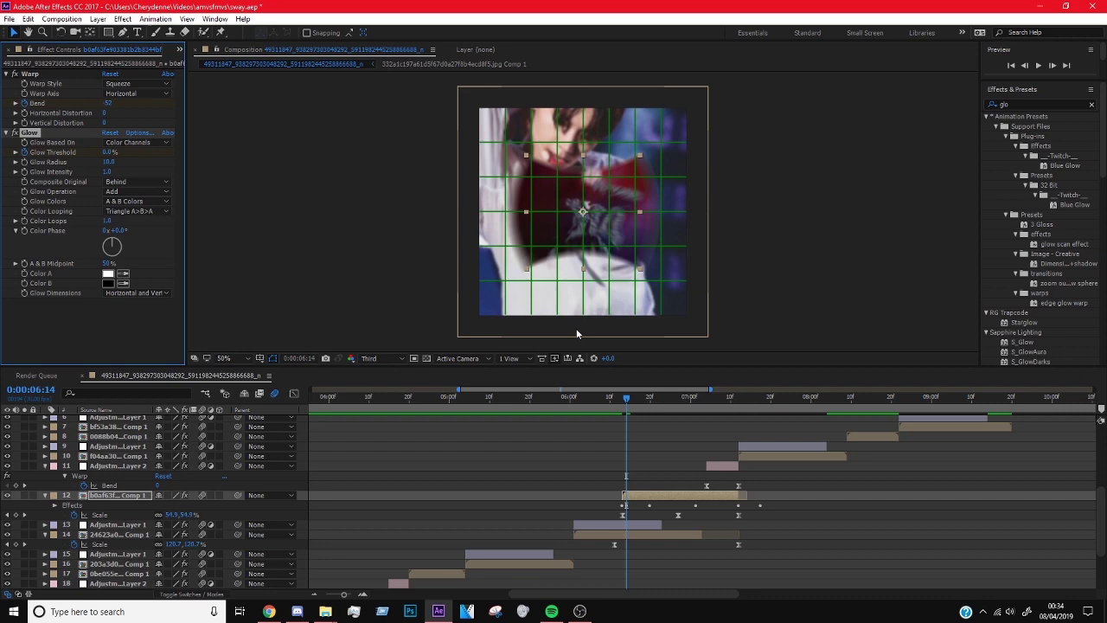
left_click(1038, 65)
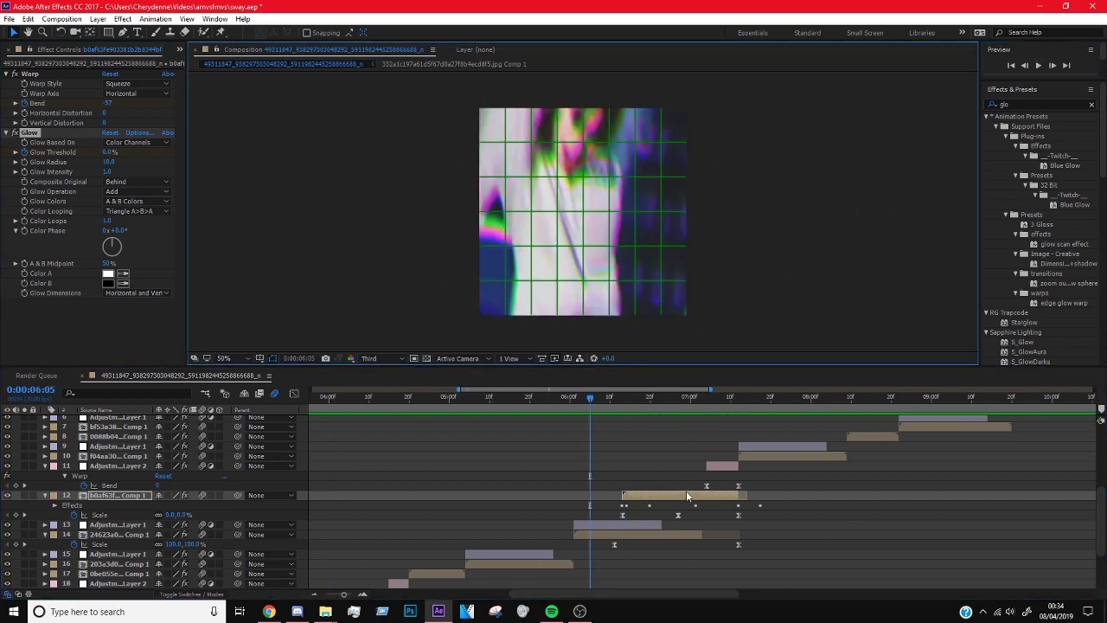
left_click(620, 535)
left_click(1041, 65)
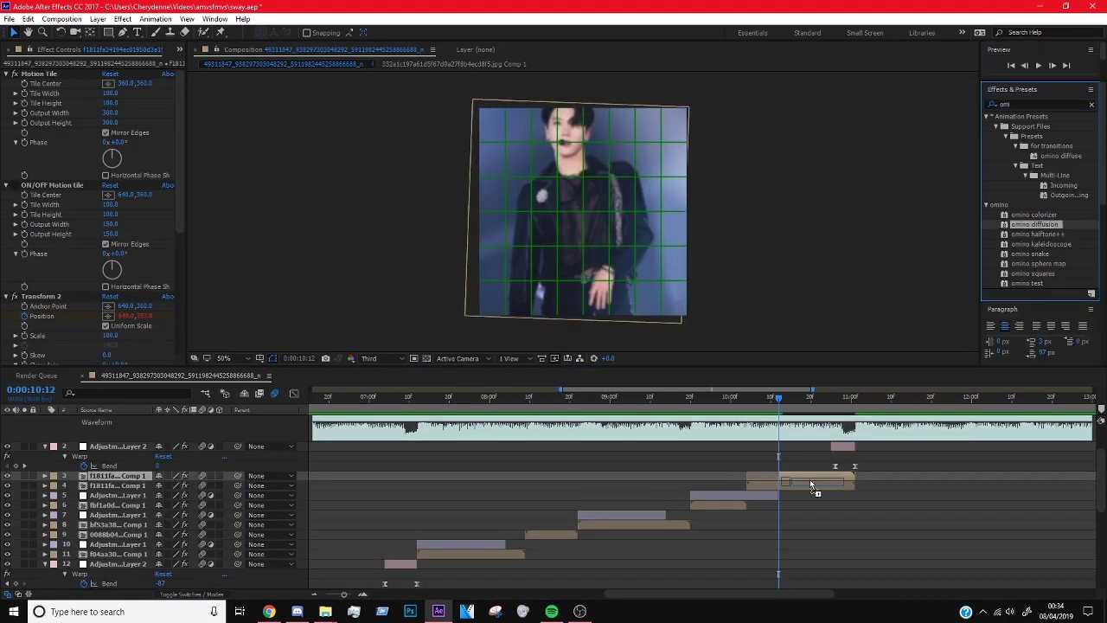
- Apply omino diffusion to the trimmed duplicate of the f1811fa… photo, keyframe error across from 1.000, blend it in Soft Light, and preview
left_click(815, 484)
key("space")
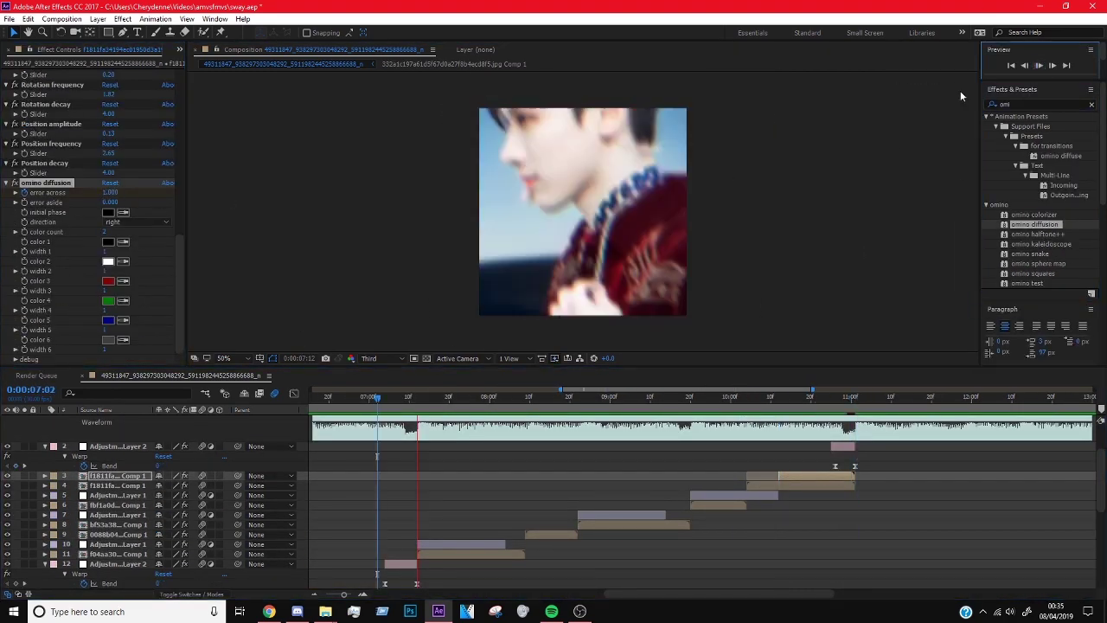
key("space")
key("u")
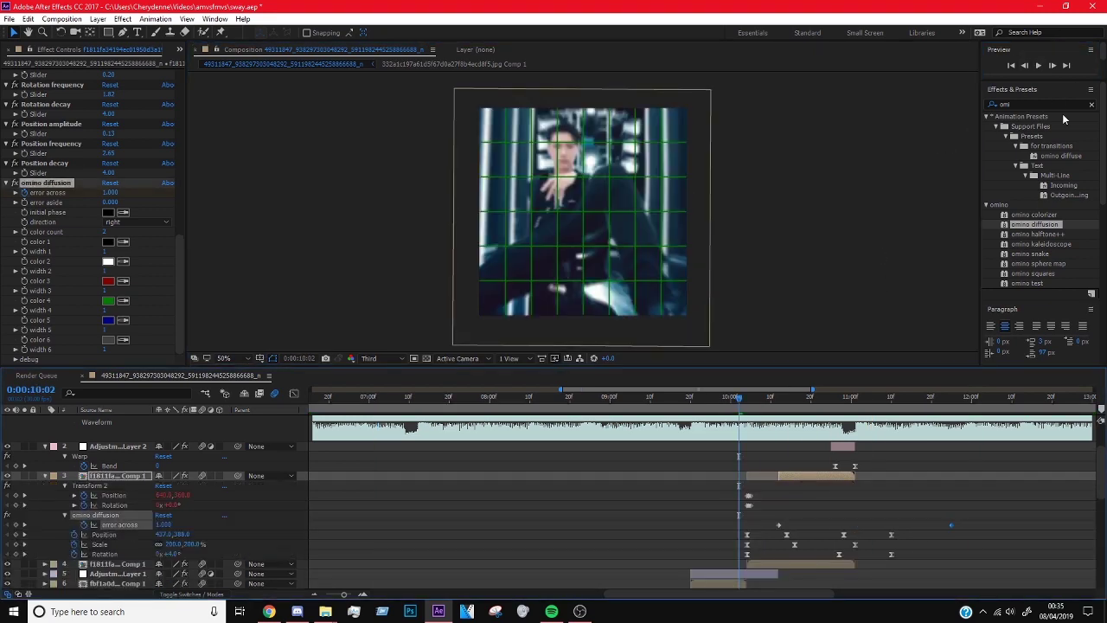
key("space")
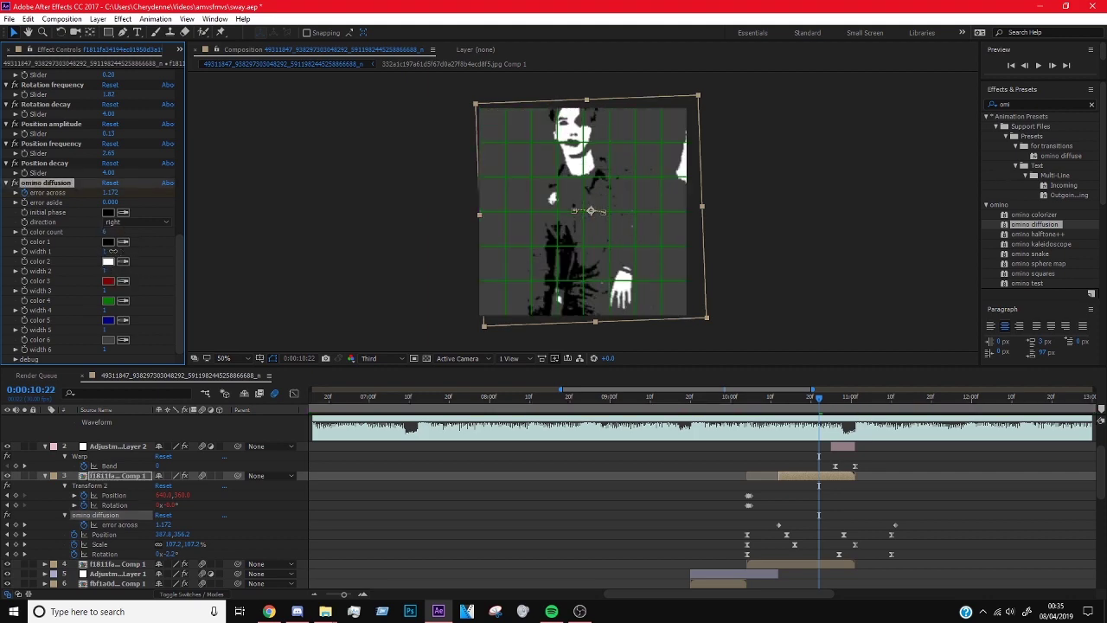
left_click(1044, 65)
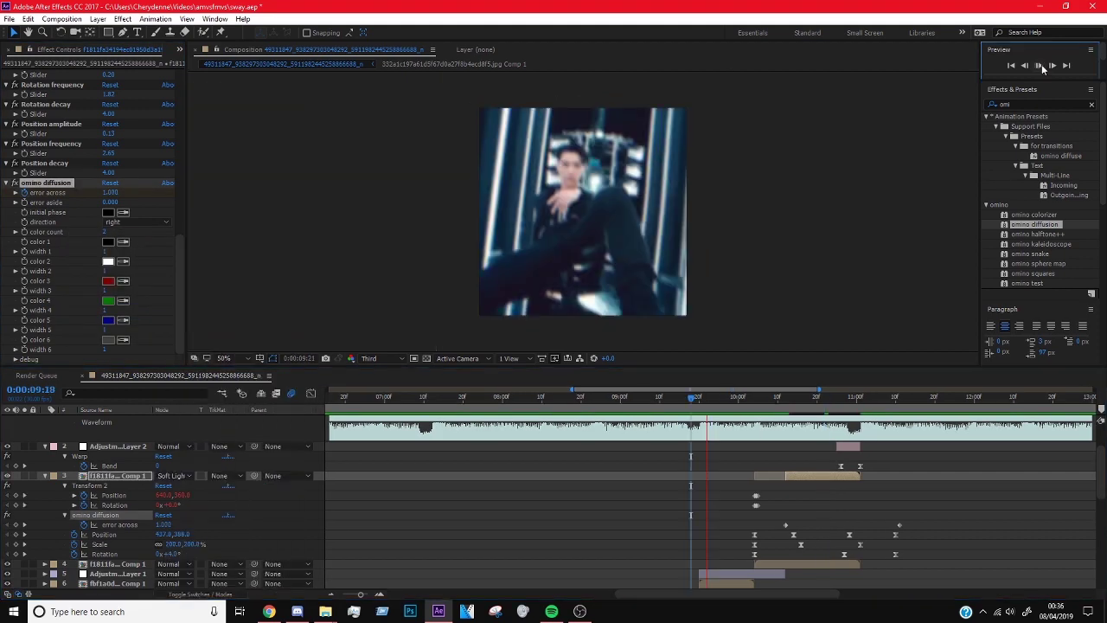
- Switch to YouTube in Chrome, start the Chase Atlantic- DEVILISH (lyrics) video, and return to After Effects
key("alt+Tab")
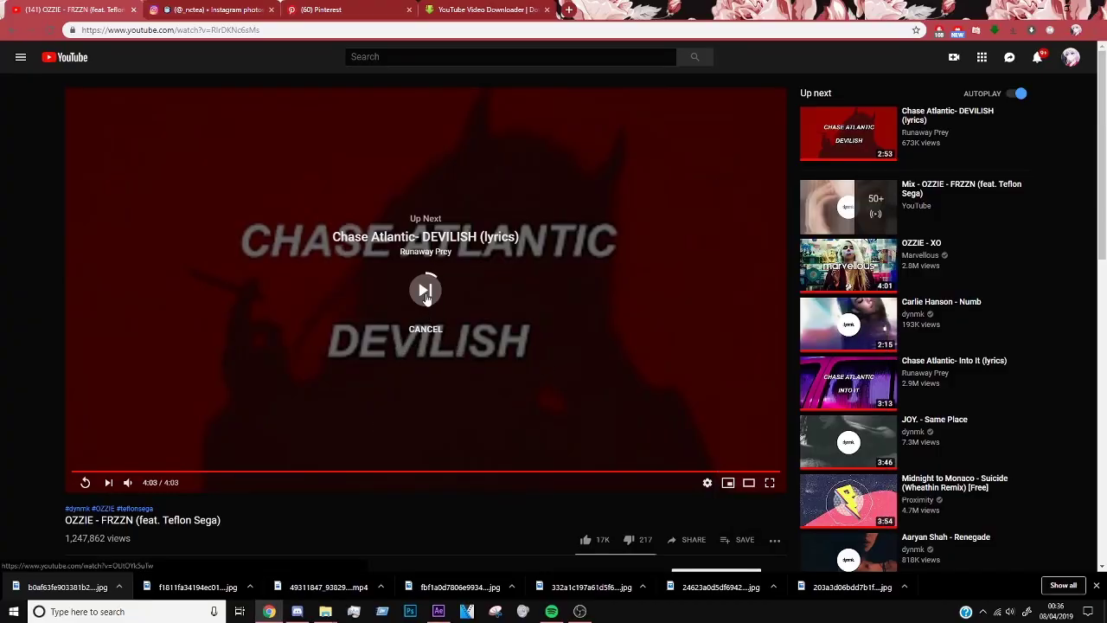
left_click(426, 293)
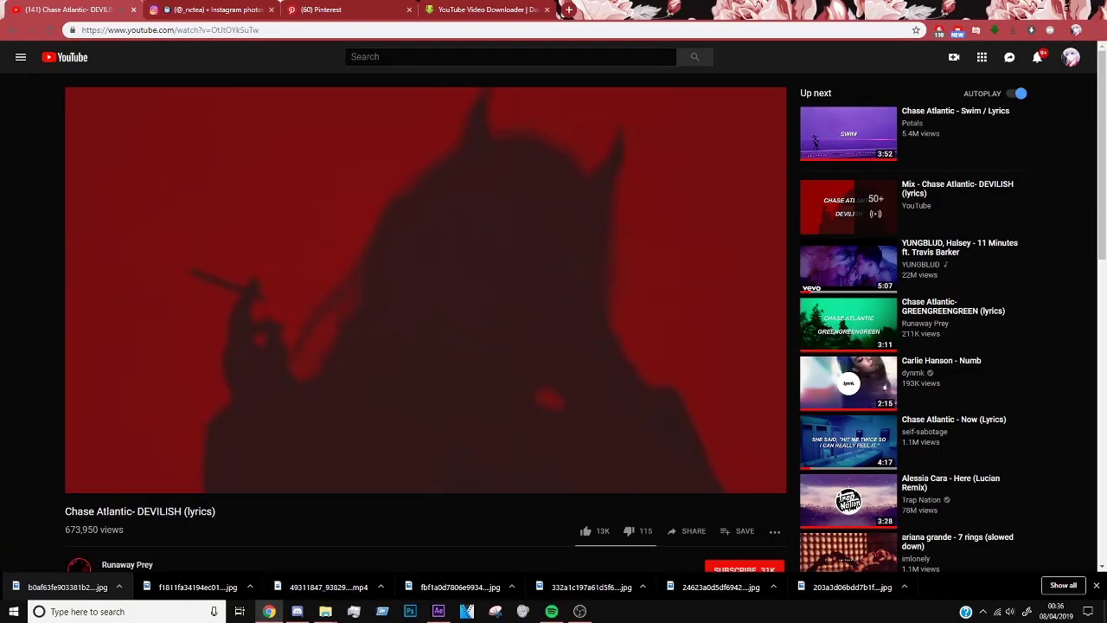
key("alt+Tab")
- Preview the edit, inspect the f04aa30… and 0088b04… keyframes, and remove the Y Position animation from the f04aa30… composition
left_click(1038, 66)
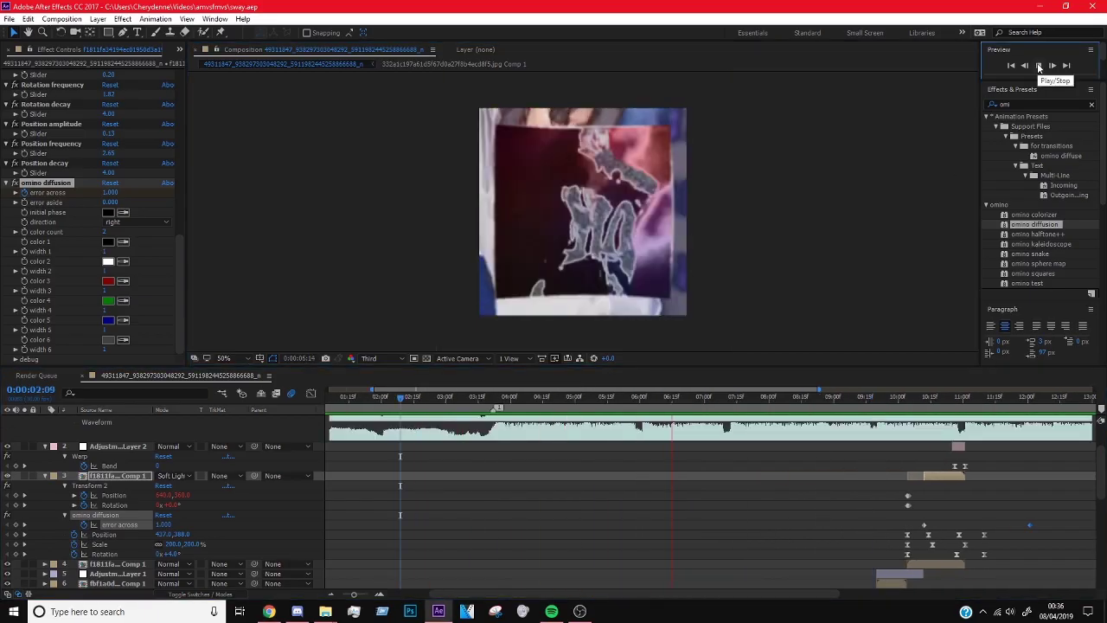
scroll(624, 450, "down", 5)
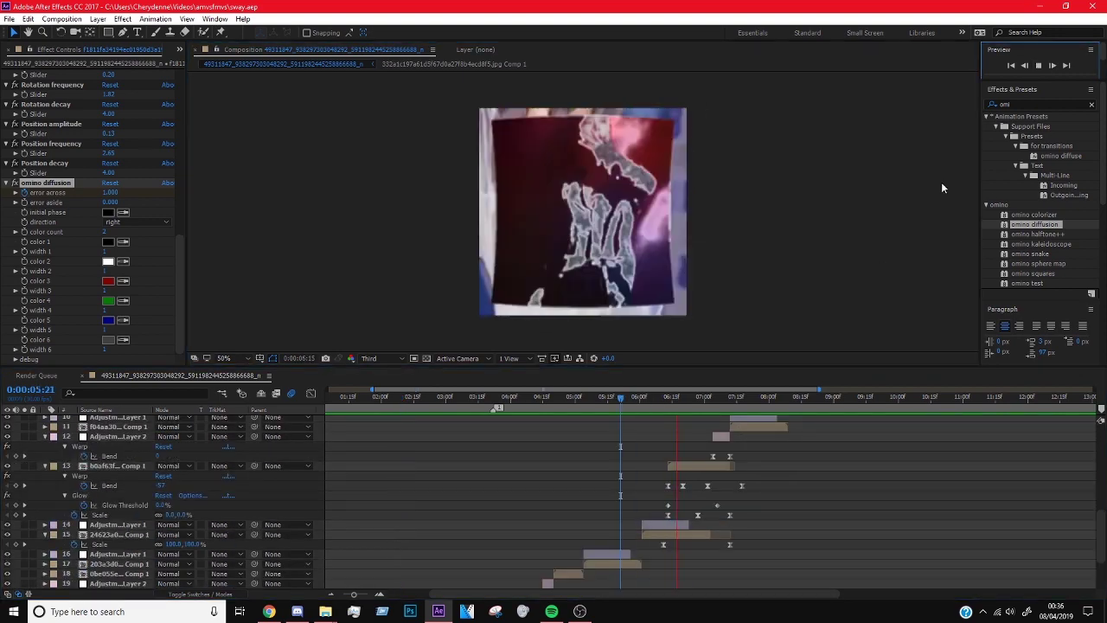
scroll(662, 415, "up", 4)
left_click(1038, 66)
left_click_drag(750, 396, 784, 409)
left_click(770, 485)
key("u")
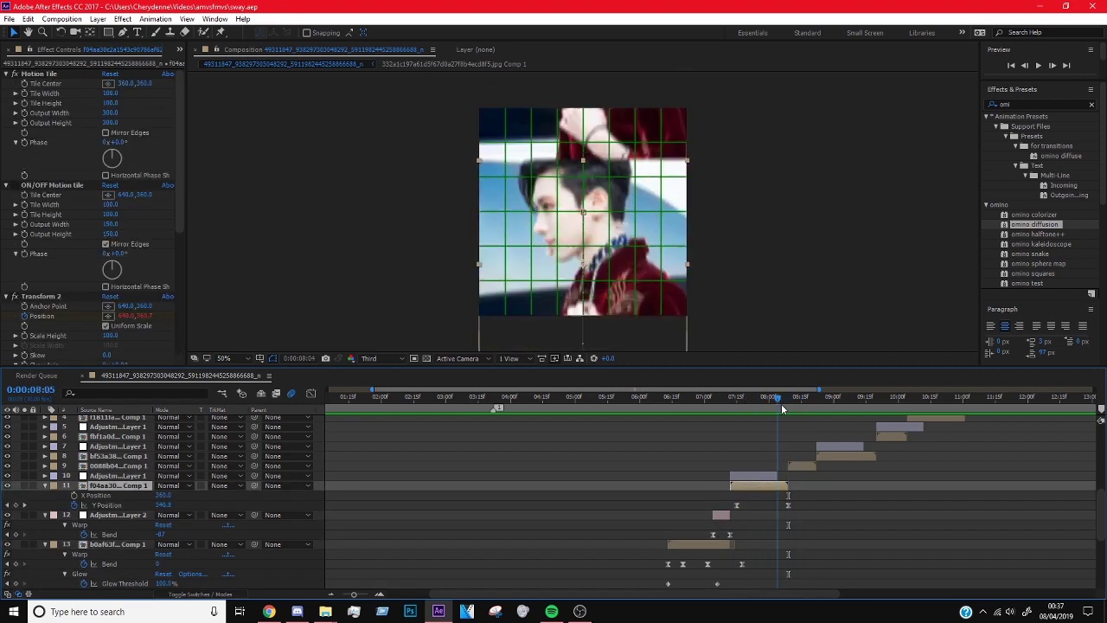
left_click(800, 465)
key("u")
key("space")
left_click(759, 504)
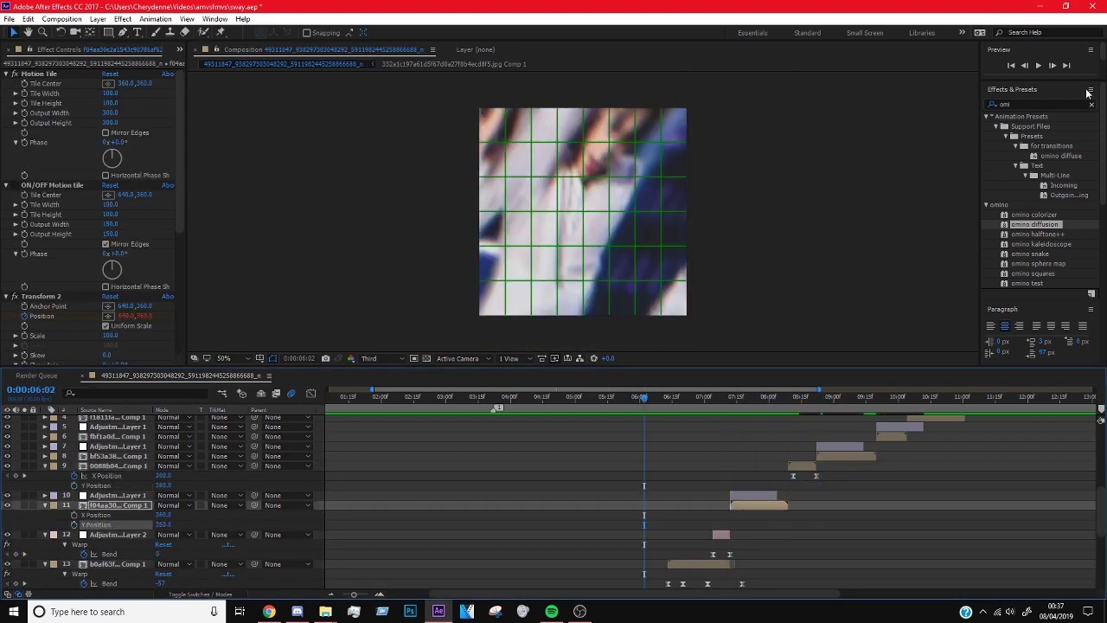
- Animate the f04aa30… composition's Rotation from 0° to 202° at 0:00:08:09 with a steep ease-in curve
left_click(762, 503)
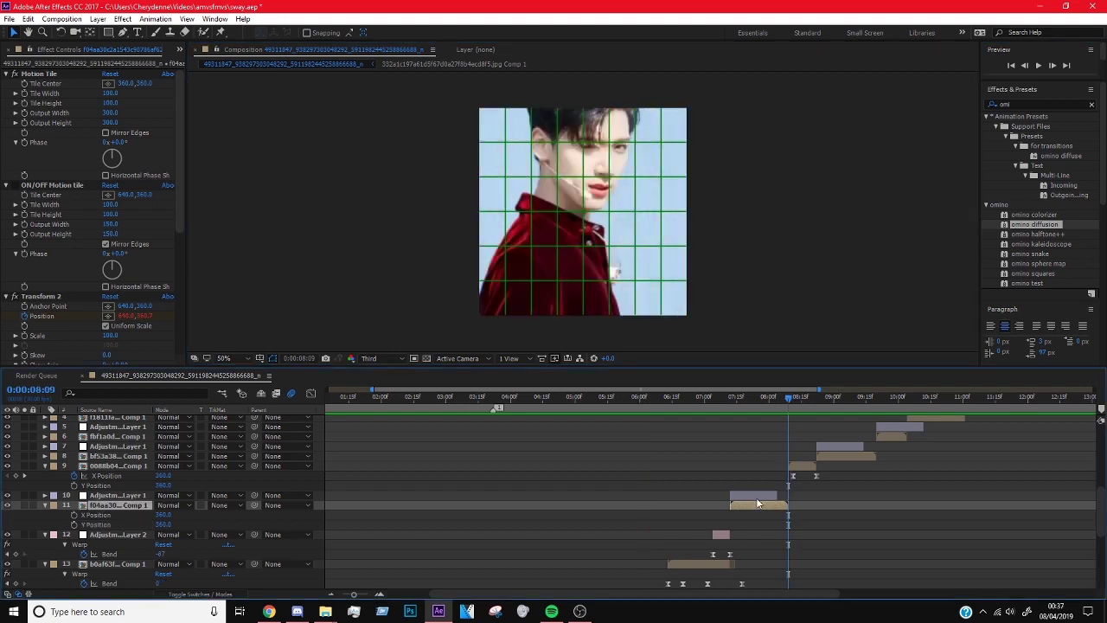
key("r")
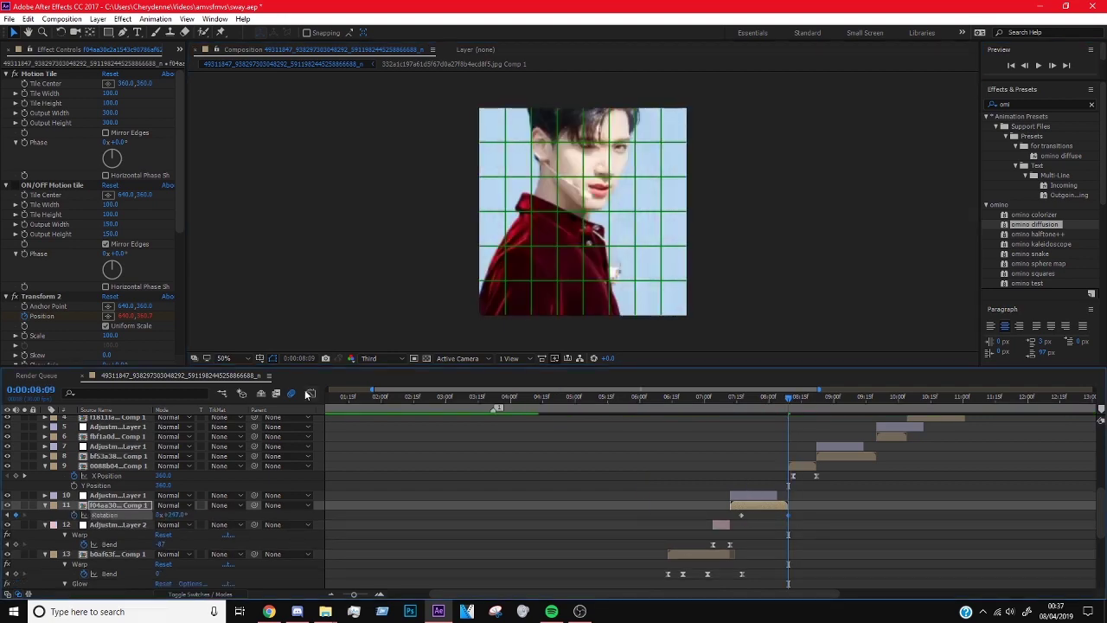
left_click(310, 394)
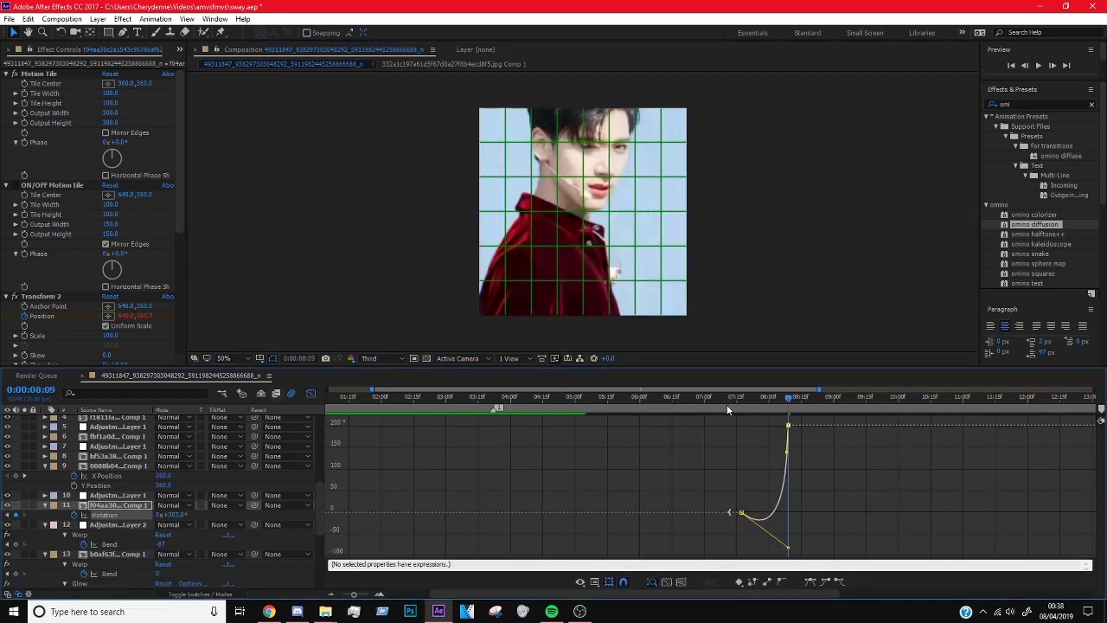
key("shift+F3")
- Animate the 0088b04… composition's Rotation from -202° at 0:00:08:09 to 0° at its end with a steep eased curve, and preview
left_click(789, 399)
left_click(789, 465)
type("r")
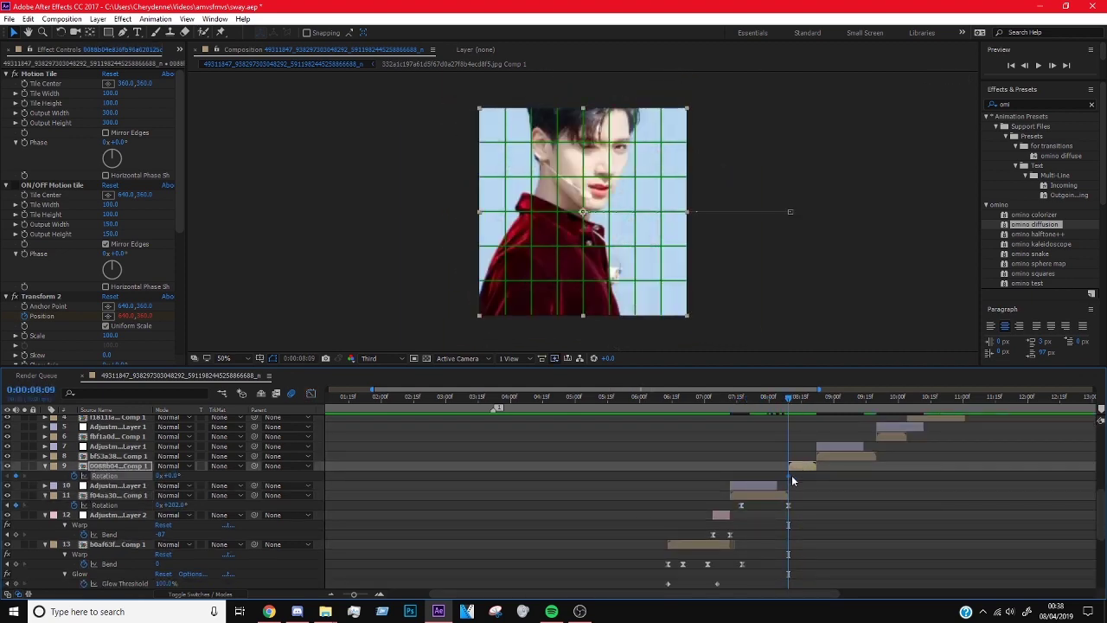
type("-202")
key("Return")
key("shift+F3")
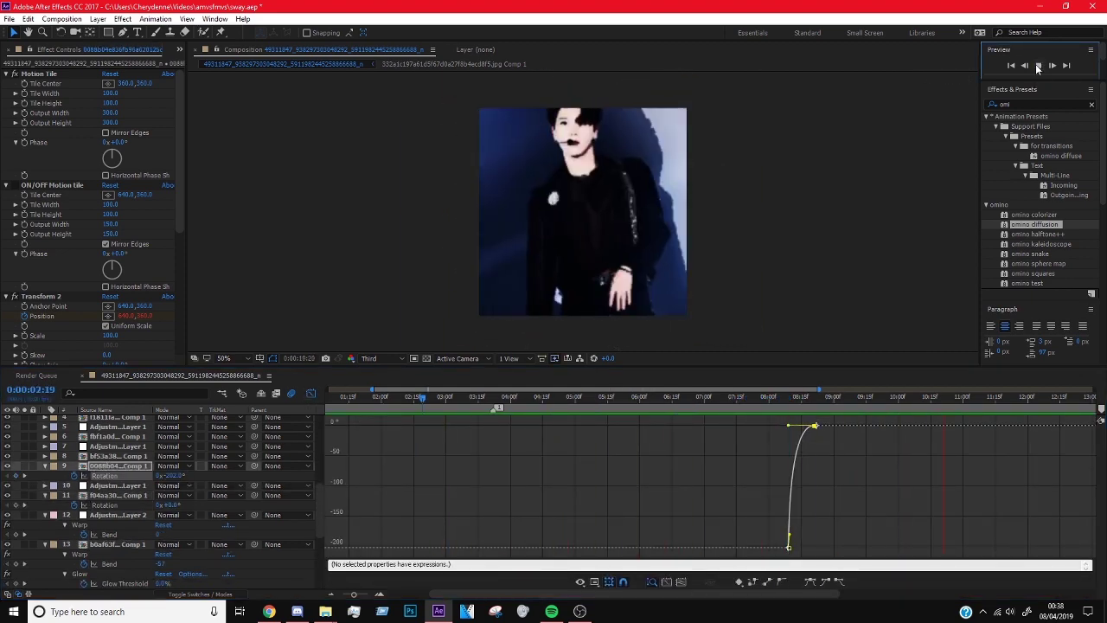
- Stop the preview, pre-compose the photo edit layers, and split the pre-comp at 0:00:11:01
left_click(1037, 68)
key("shift+F3")
scroll(812, 509, "up", 5)
right_click(786, 476)
left_click(805, 495)
key("Return")
left_click(768, 402)
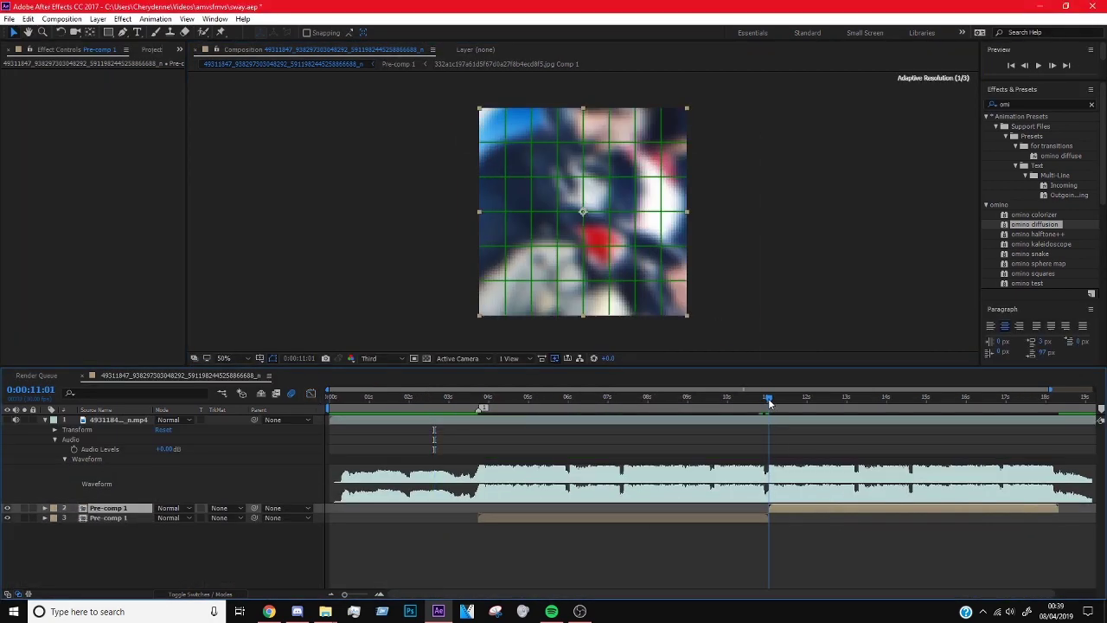
- Keyframe the second Pre-comp 1 layer's Opacity at 100% at 0:00:18:06 for a closing fade
left_click_drag(769, 408, 1055, 403)
key("t")
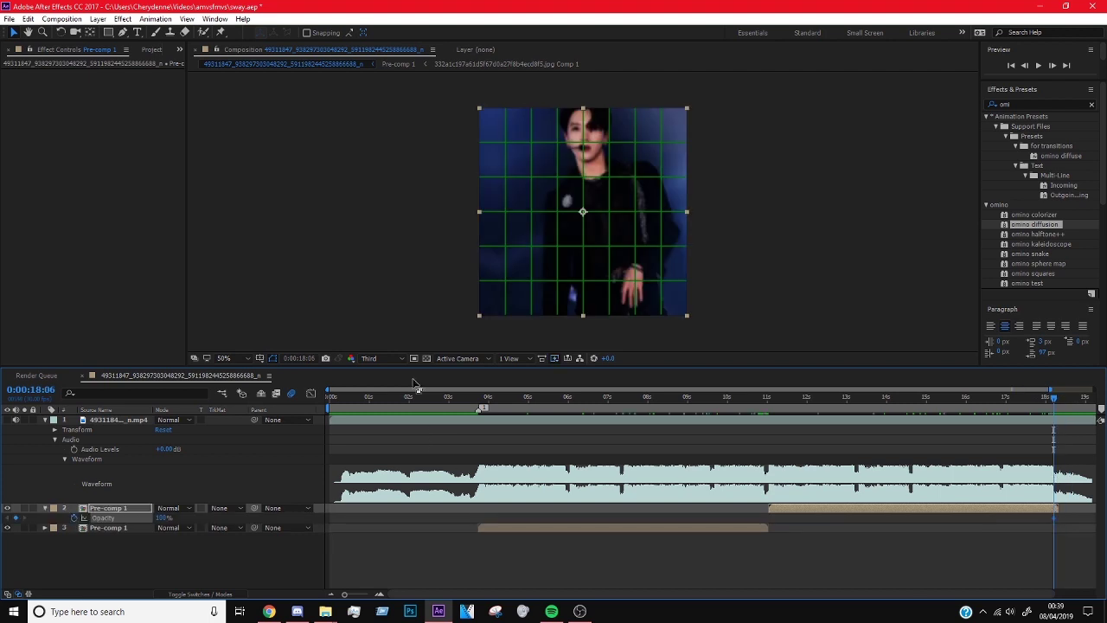
key("equal")
key("equal")
- Play back the full edit from the beginning to review its timing
left_click(1038, 65)
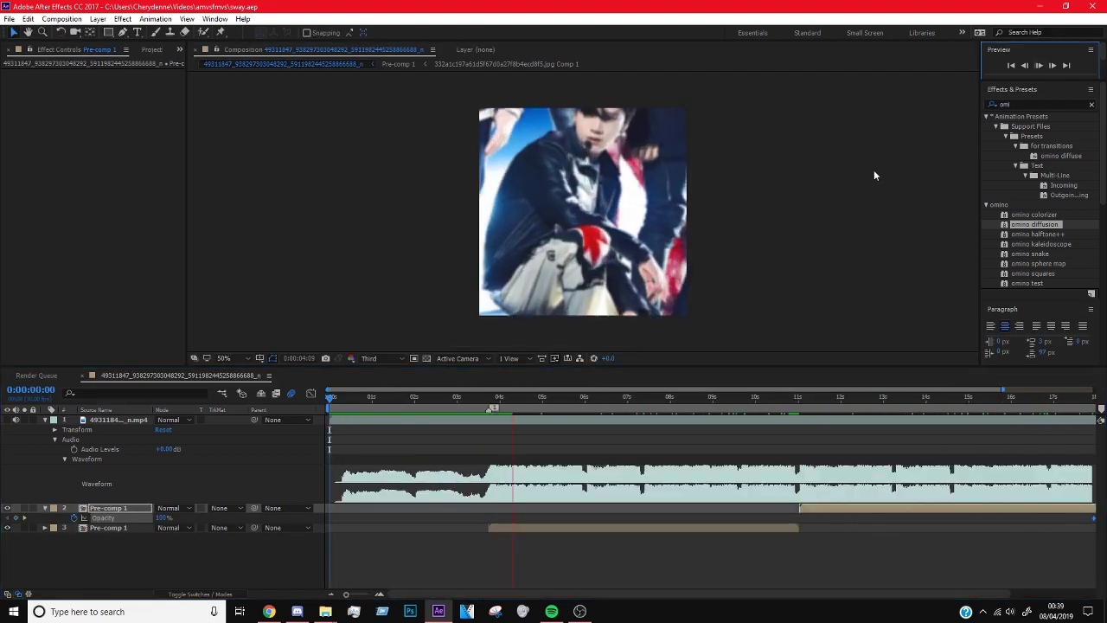
left_click(1038, 65)
left_click(1038, 65)
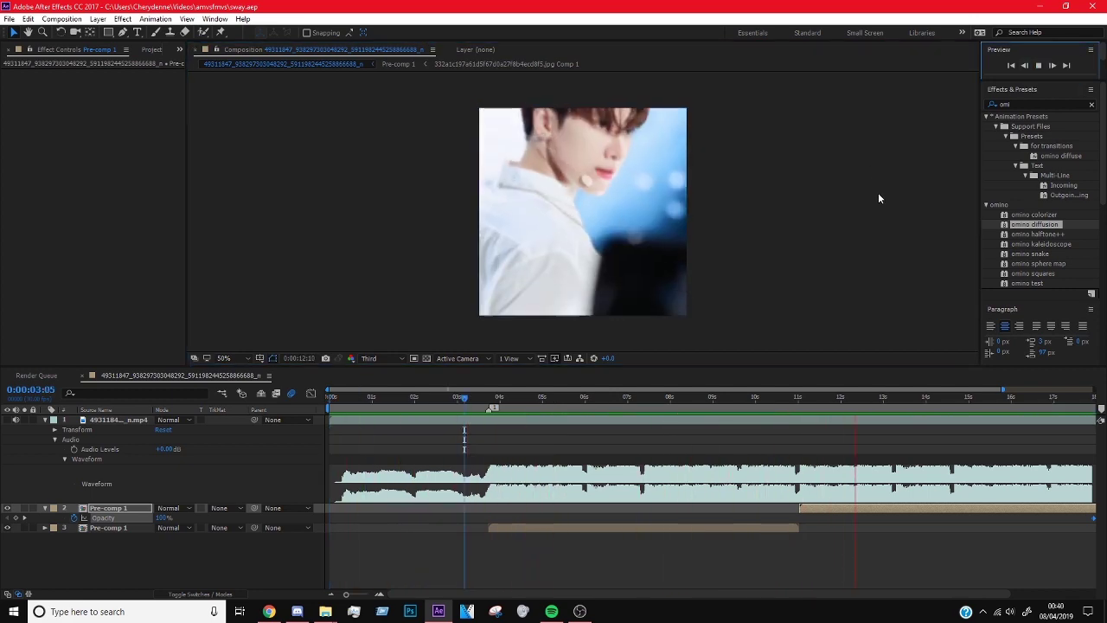
left_click(754, 303)
- Find the lacerta.mov clip in File Explorer and import it into the sway project
key("alt+Tab")
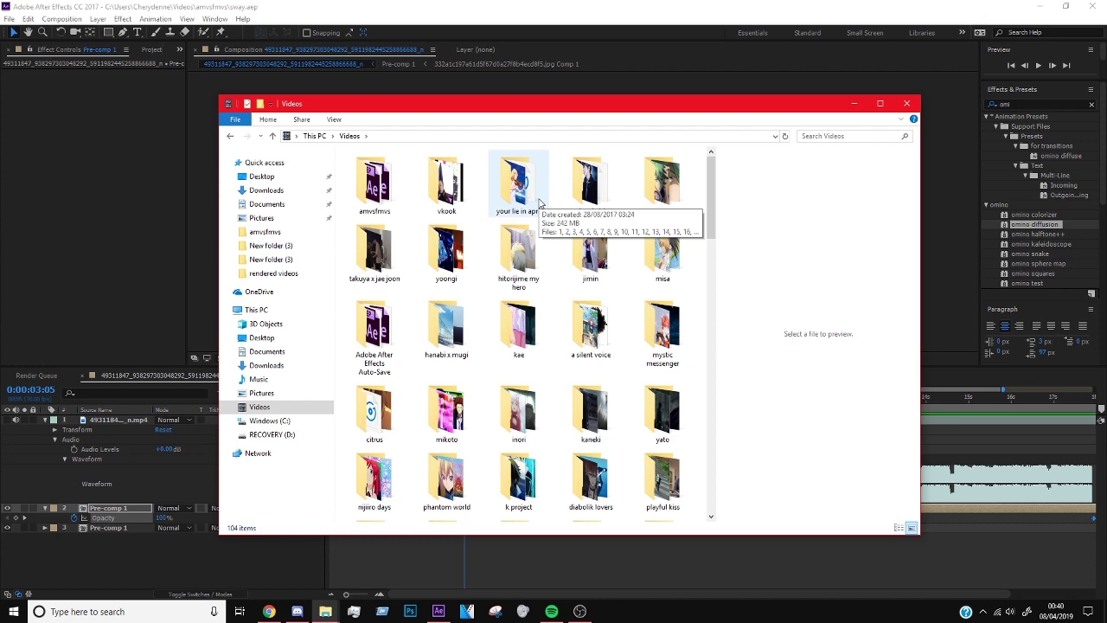
scroll(538, 203, "down", 10)
left_click(135, 50)
mouse_move(325, 611)
left_click(383, 568)
left_click_drag(371, 182, 178, 298)
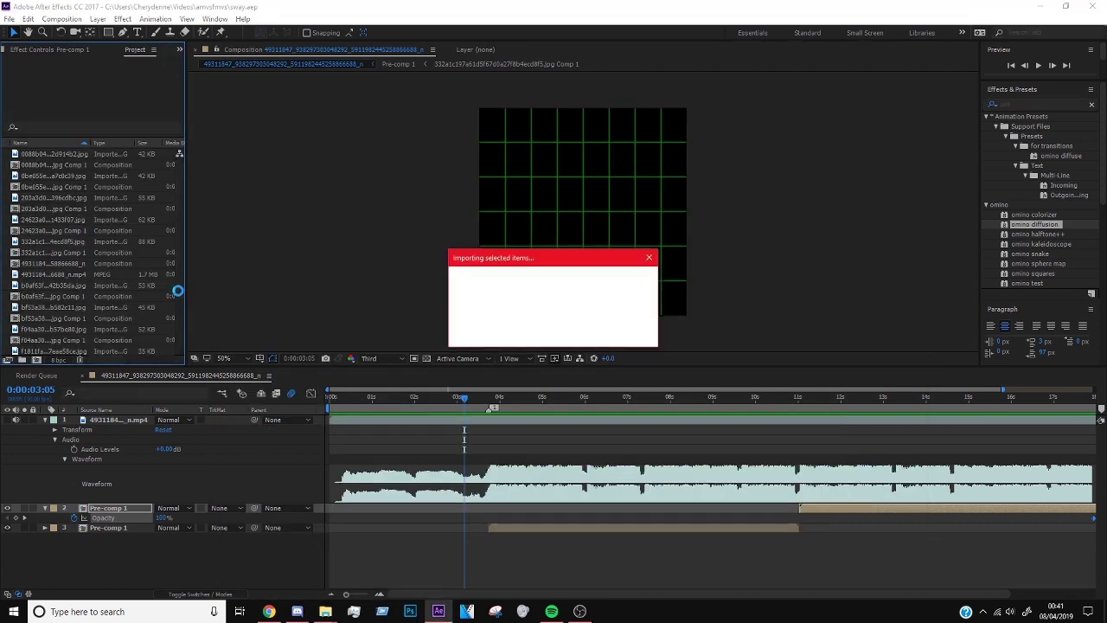
- Place lacerta.mov before the first Pre-comp 1 in the timeline and fade its Opacity from 100% to 0% at 0:00:03:22
left_click_drag(124, 499, 470, 506)
left_click(487, 399)
key("t")
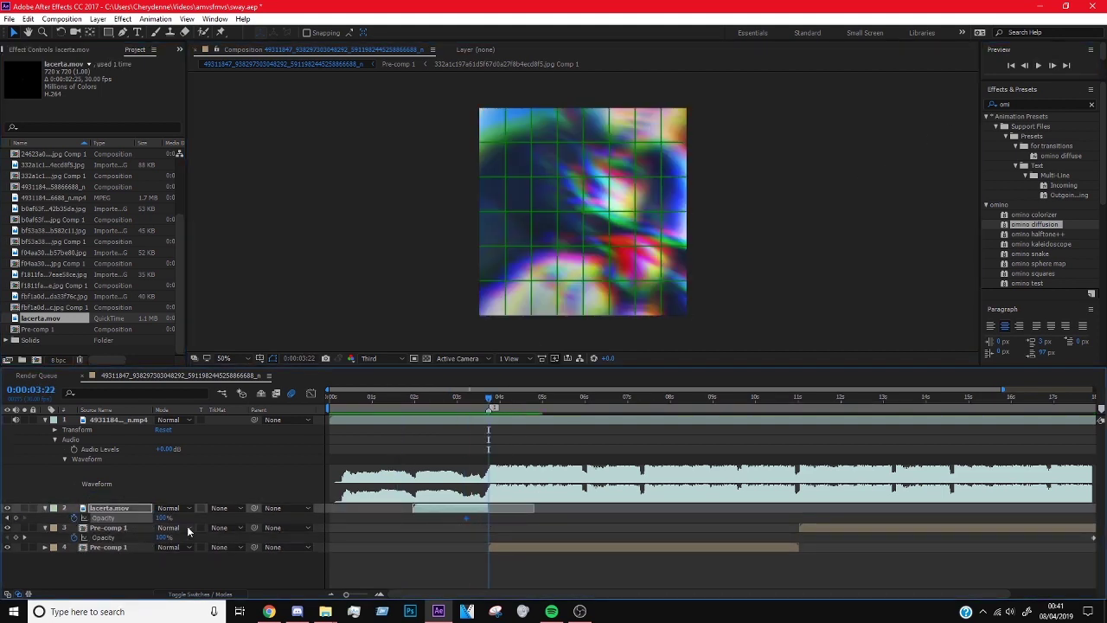
- Open the comfortable project from the amvsfmvs folder and copy its _NCTEA text layer
left_click(9, 18)
mouse_move(104, 70)
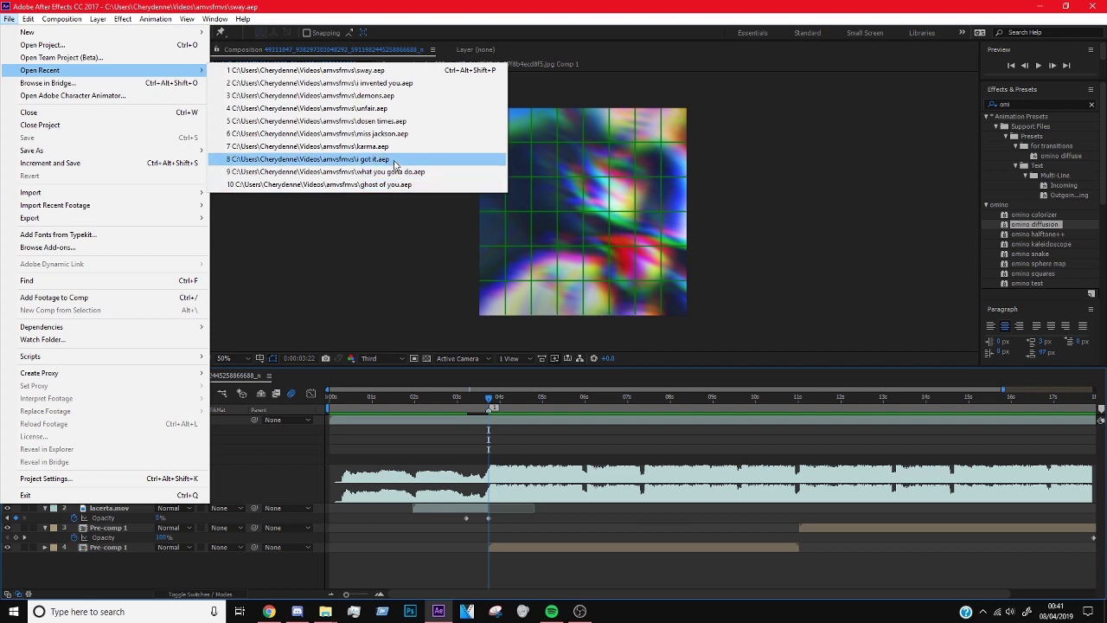
left_click(325, 611)
left_click(273, 562)
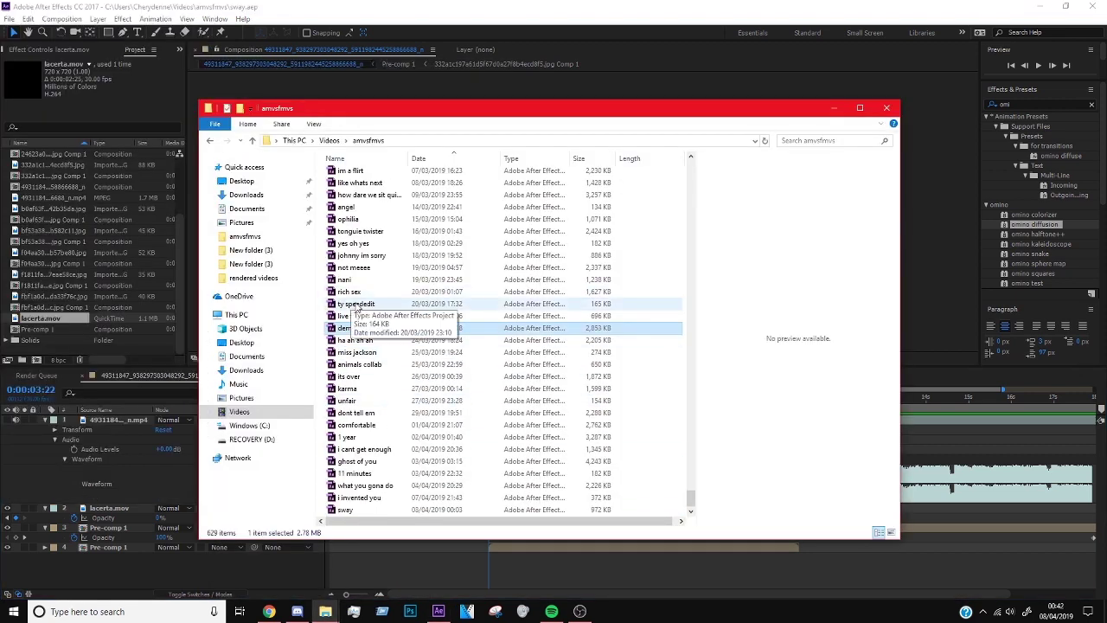
double_click(355, 424)
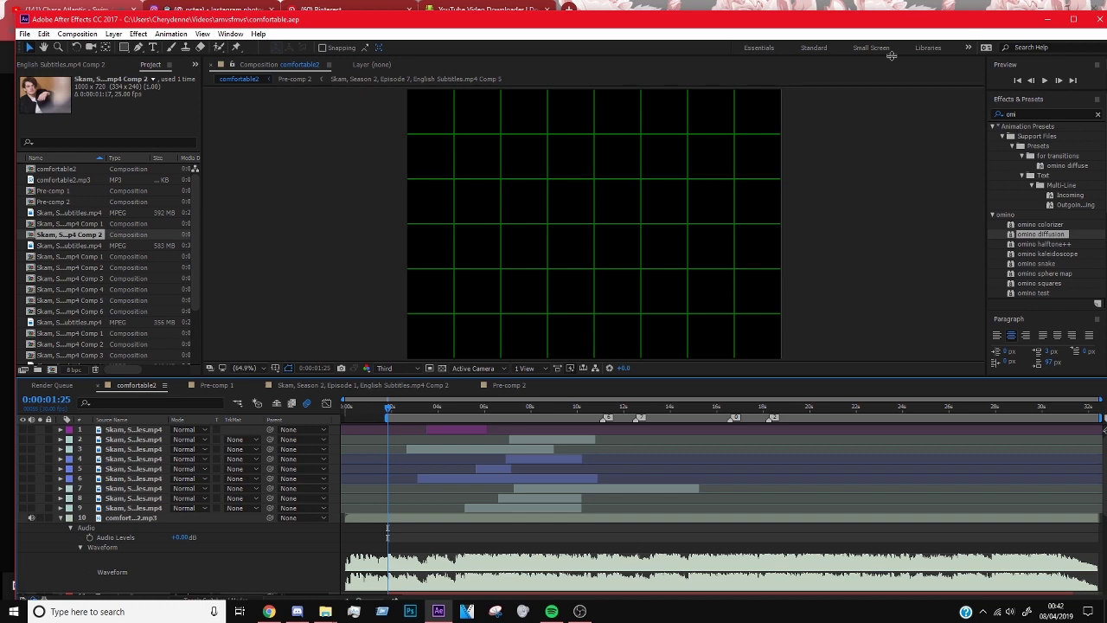
left_click(1073, 19)
scroll(722, 562, "down", 5)
left_click(722, 562)
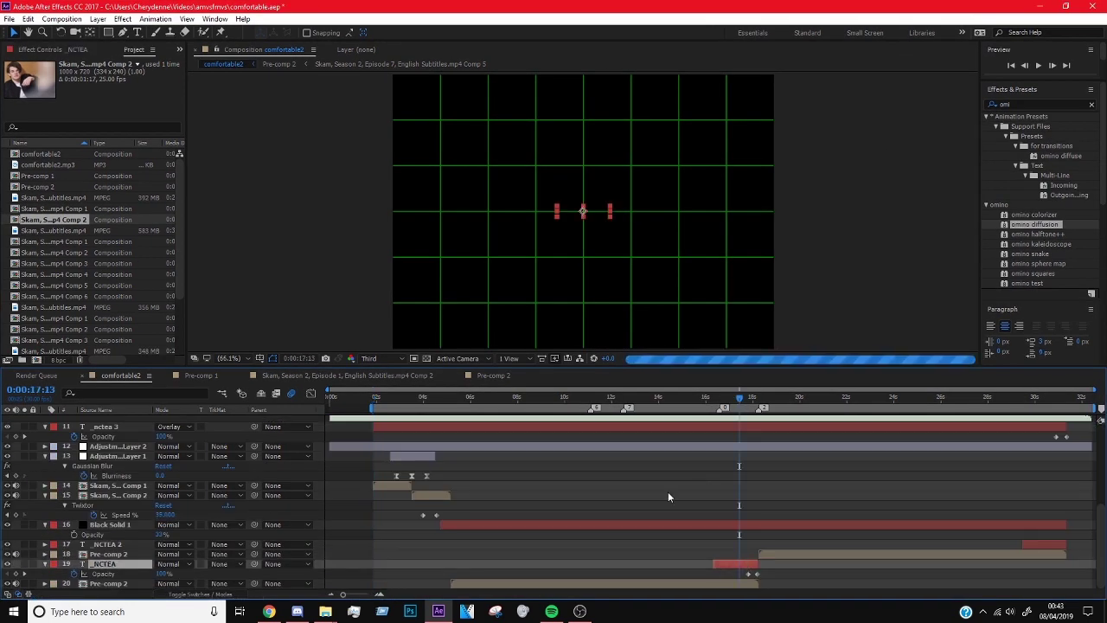
- Reopen sway.aep and paste the _NCTEA text layer at the start of the composition, ending where lacerta.mov begins
left_click(9, 18)
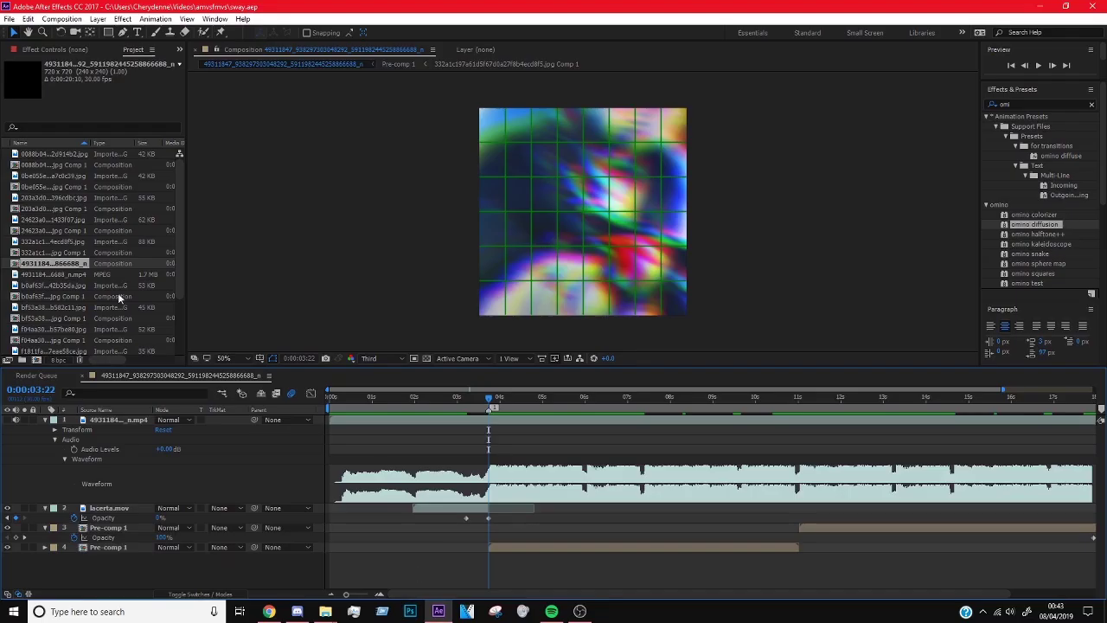
key("Home")
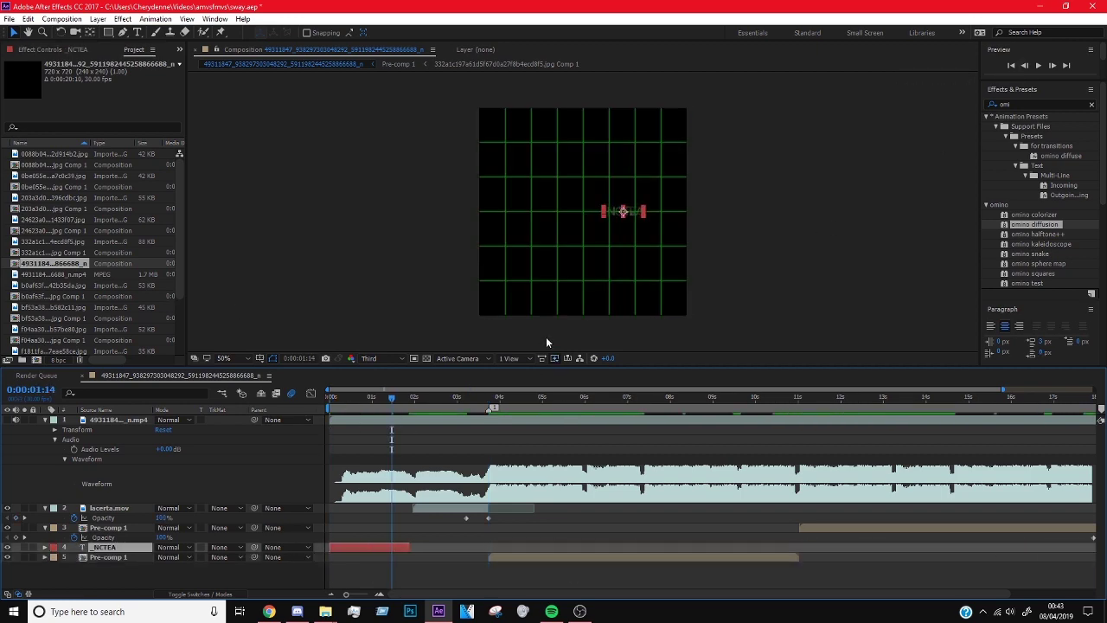
key("period")
left_click(495, 342)
- Apply the Rainbow cc preset to lacerta.mov and _NCTEA with the text gradient's Blending Mode set to None, and preview
double_click(1007, 104)
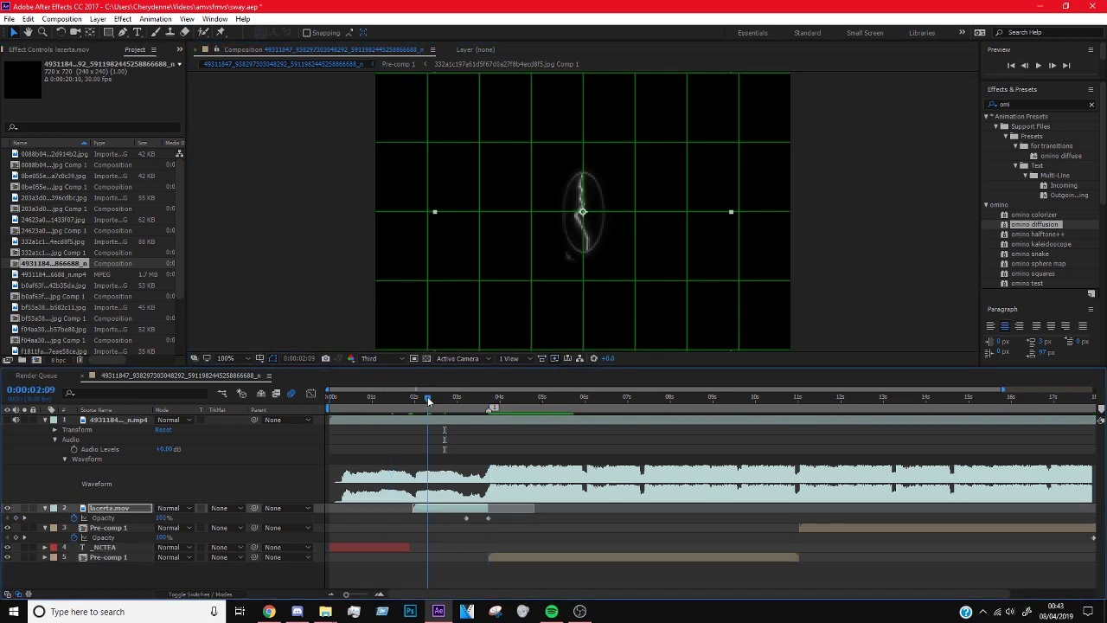
type("rainb")
double_click(1046, 185)
left_click(138, 201)
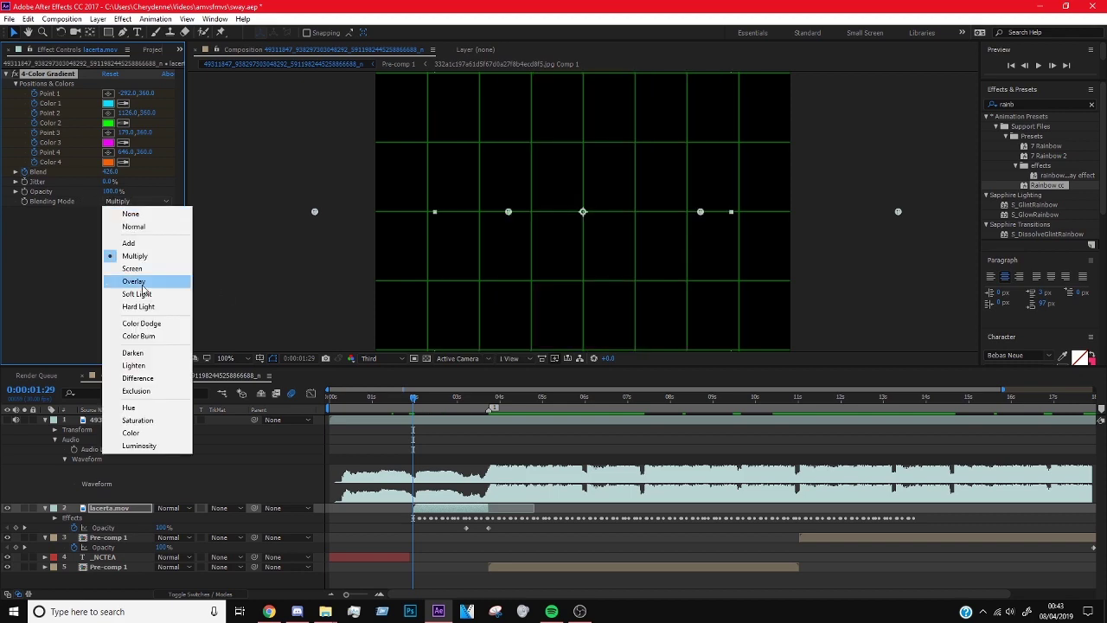
left_click(129, 313)
left_click(461, 410)
left_click(137, 201)
left_click(198, 217)
left_click(1038, 66)
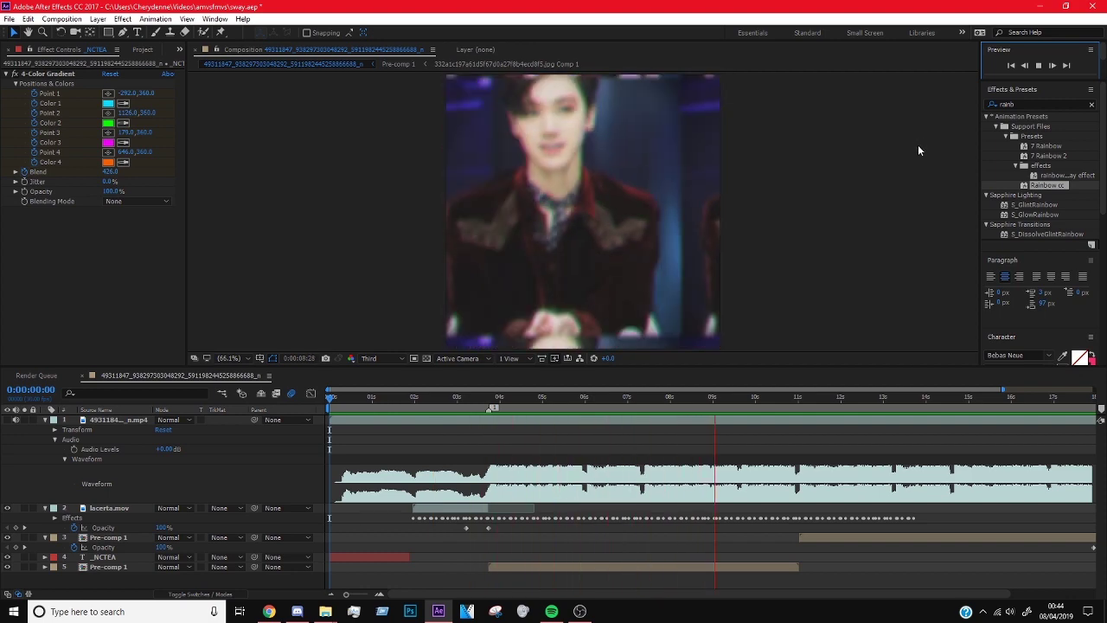
key("space")
- Add a black solid, cut out its middle with a rectangular mask to form letterbox bars, and scale it to 137%
right_click(247, 398)
left_click(418, 464)
key("ctrl+[")
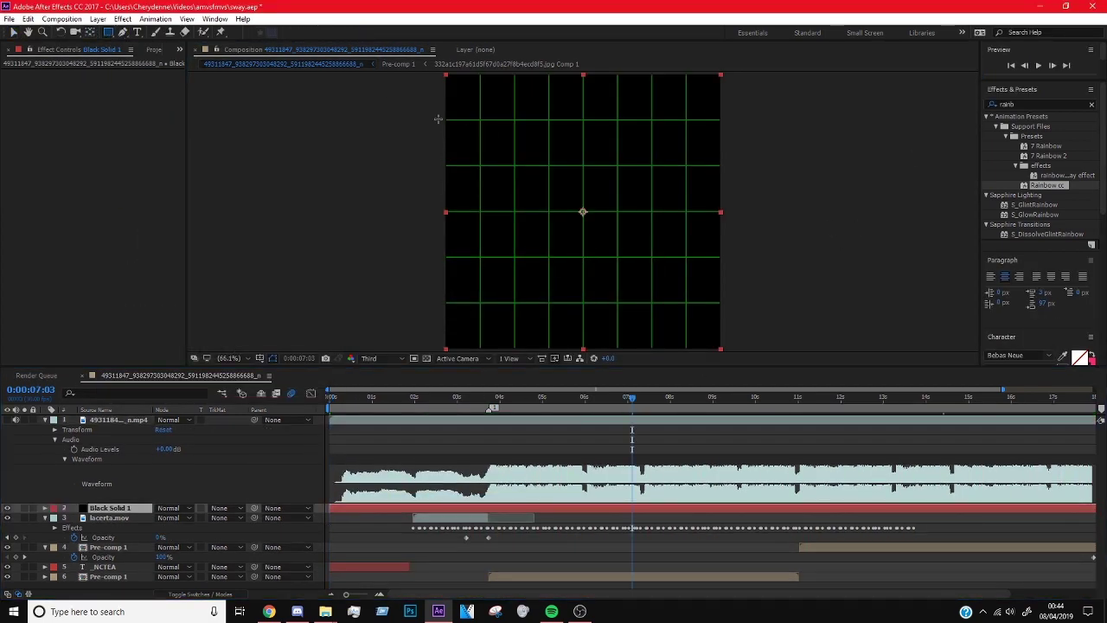
left_click_drag(467, 119, 735, 260)
scroll(562, 225, "up", 7)
key("v")
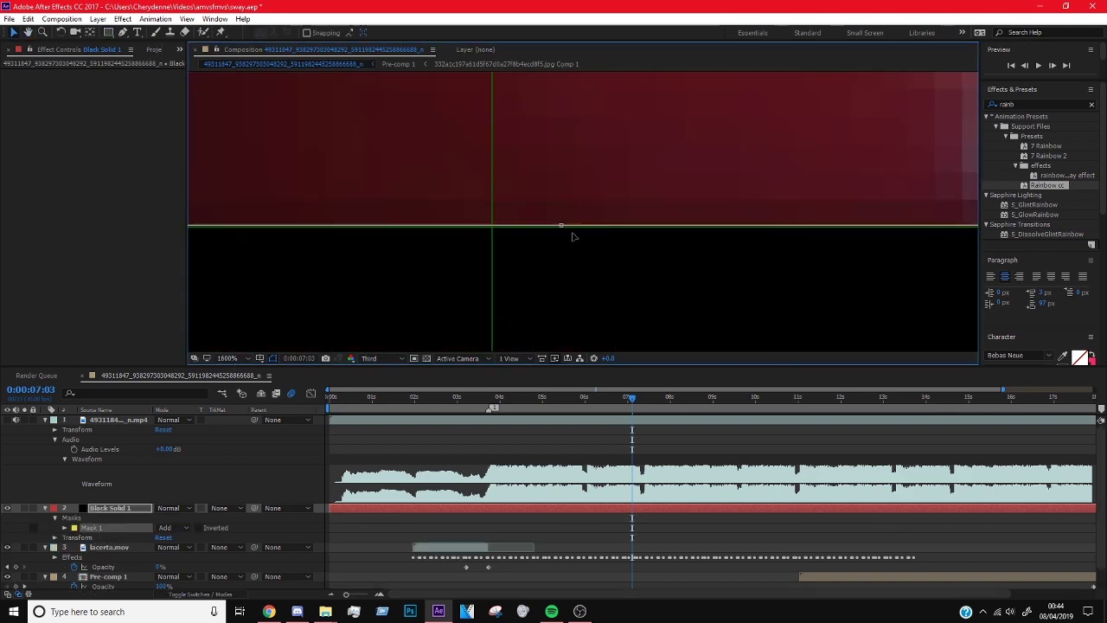
scroll(562, 251, "down", 7)
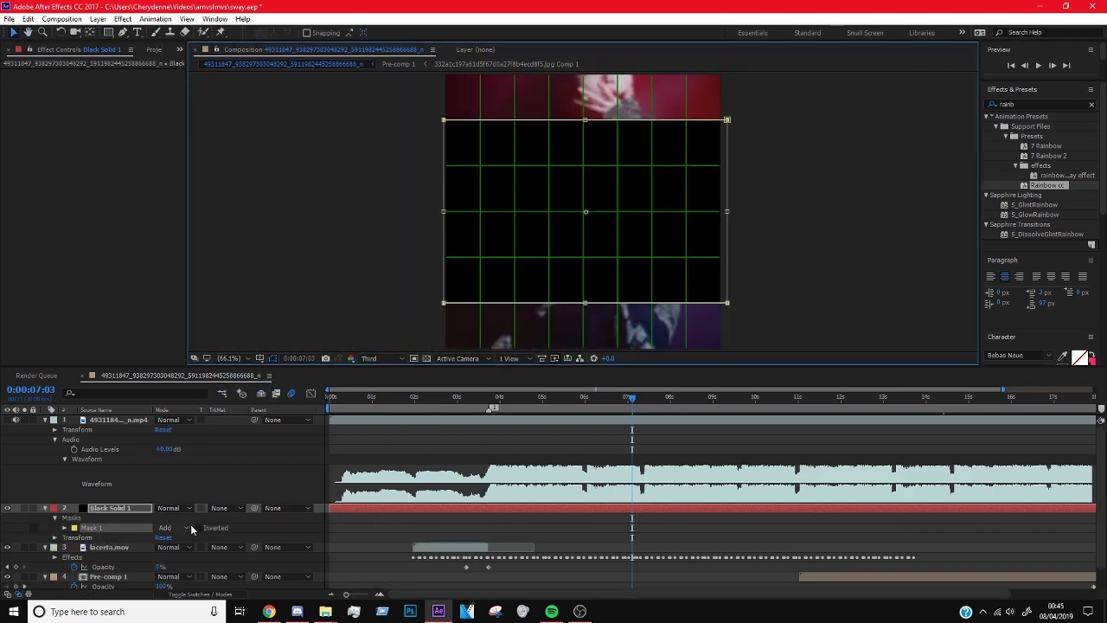
key("s")
- Copy the _nctea 3 text layer from comfortable.aep and paste it above the black solid in sway.aep
left_click(9, 18)
left_click(276, 82)
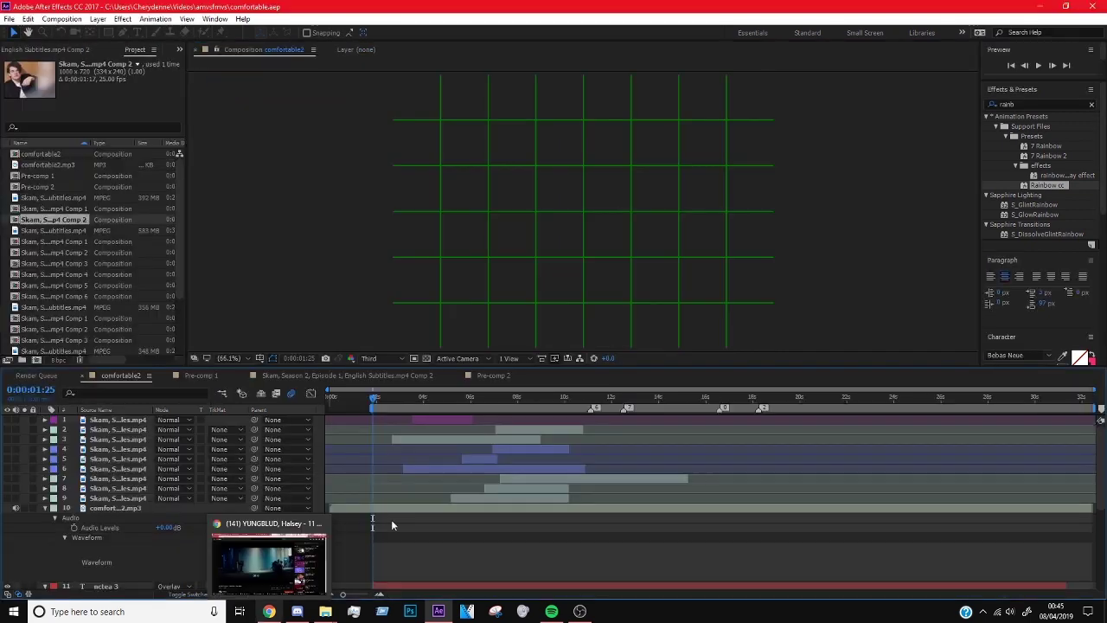
scroll(479, 525, "down", 3)
left_click(9, 19)
left_click(276, 82)
left_click(463, 505)
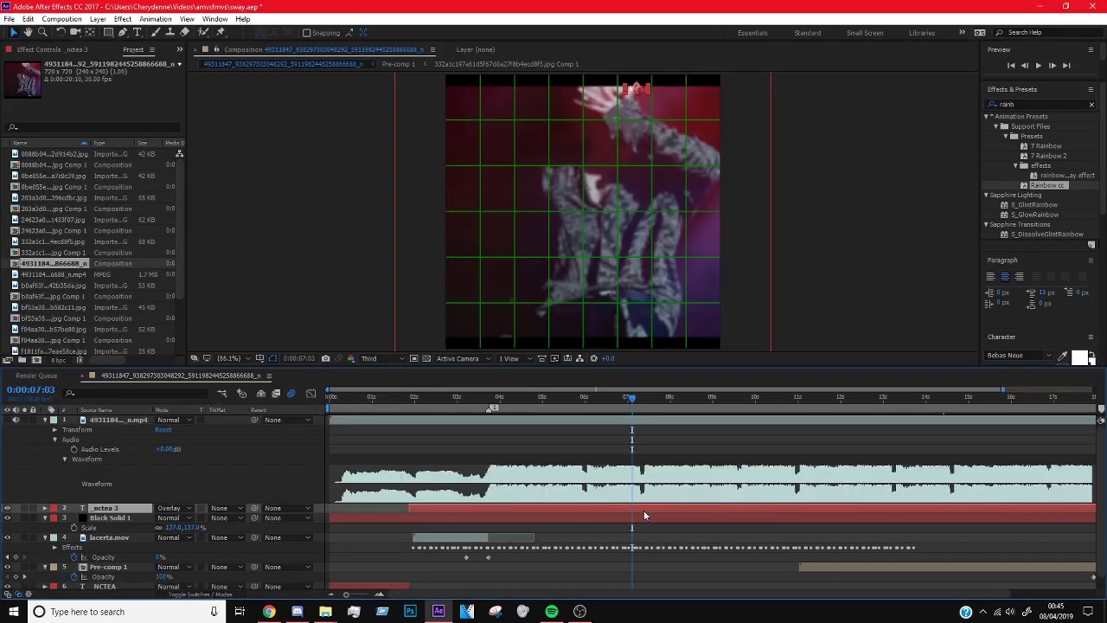
- Position the _nctea 3 watermark near the frame's upper edge, start it at 0:00:03:22, and keyframe its Opacity at 100% at 0:00:17:25
scroll(623, 143, "up", 3)
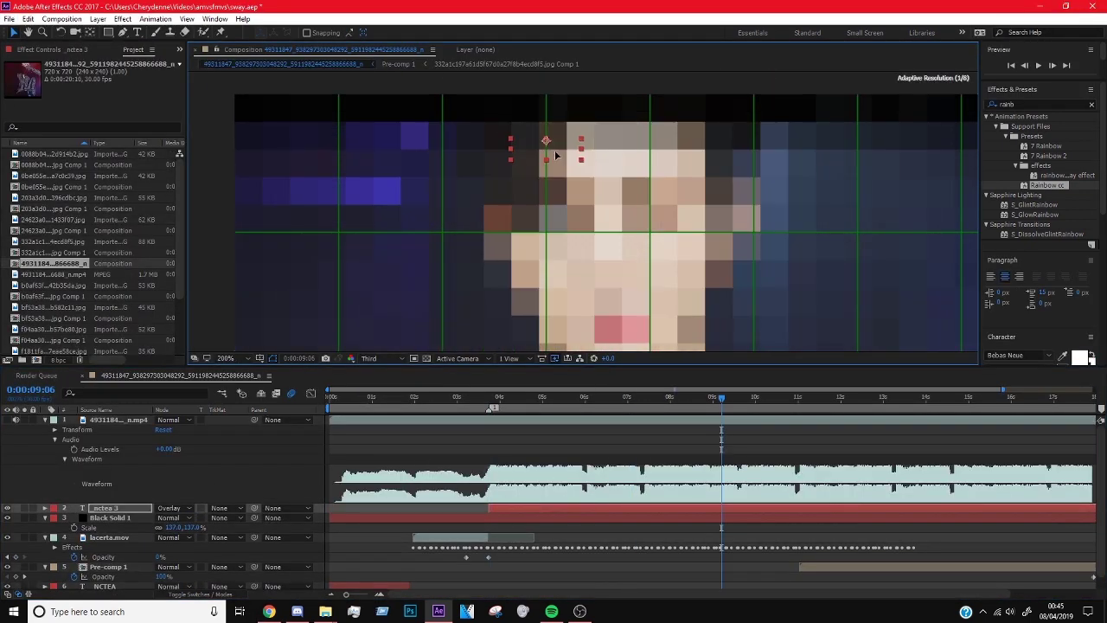
left_click(368, 358)
left_click(236, 373)
scroll(579, 225, "up", 5)
scroll(580, 224, "down", 6)
key("t")
left_click_drag(486, 423, 985, 426)
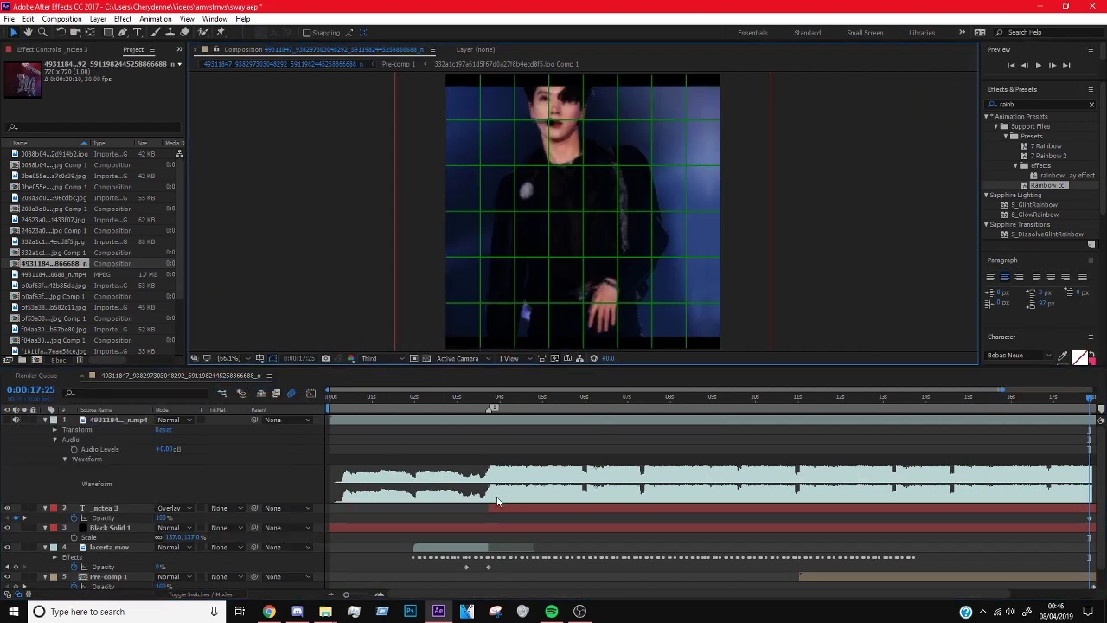
- Add an adjustment layer directly above the first Pre-comp 1, starting together with that pre-comp
right_click(52, 396)
left_click(285, 435)
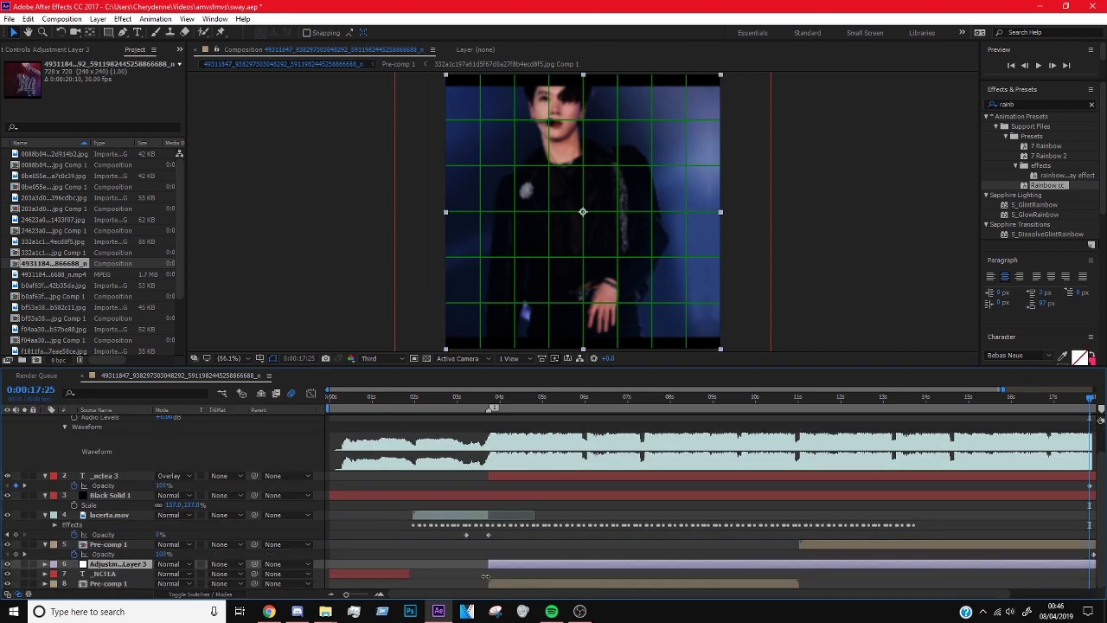
key("i")
left_click(667, 397)
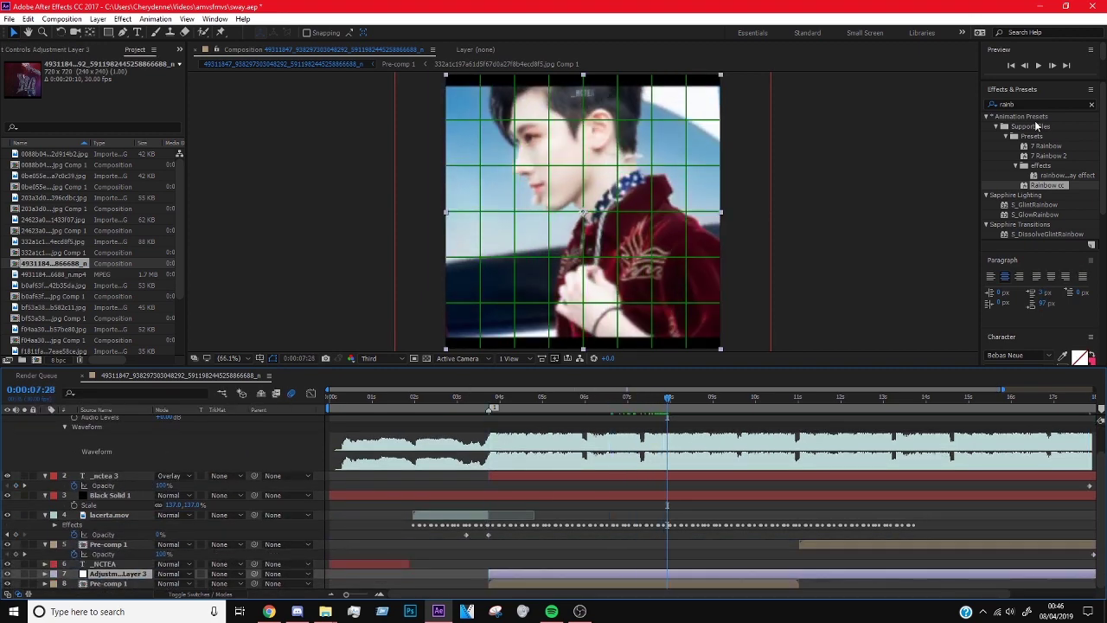
- Apply colour presets including purge night (cc) to the adjustment layer, reduce the first Looks strength, and set Looks 2 to 44%
left_click(985, 116)
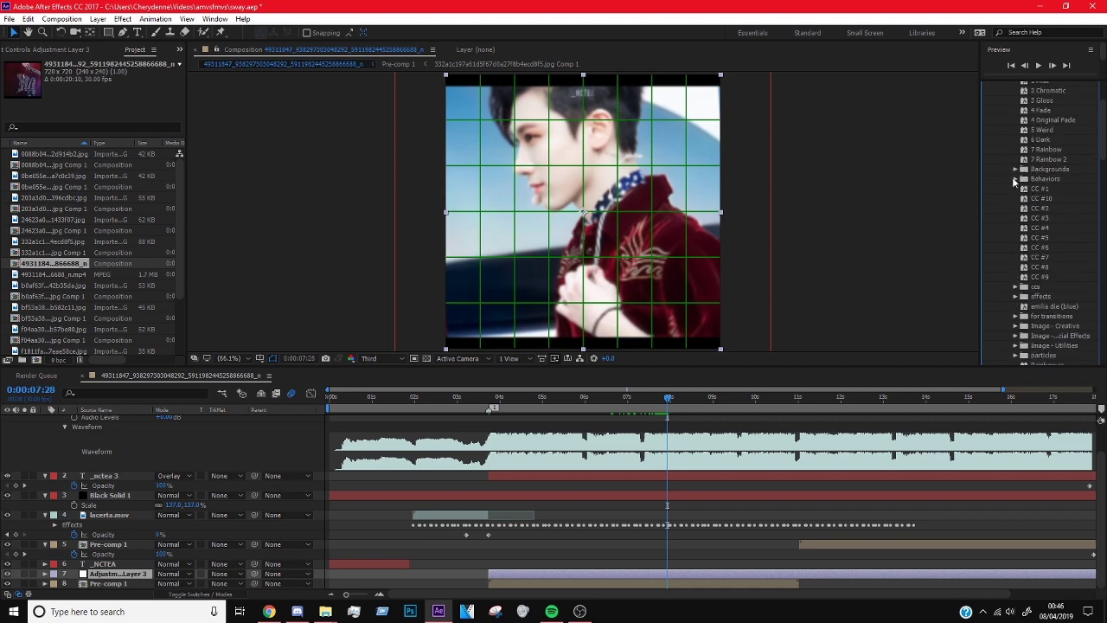
scroll(1012, 176, "up", 1)
double_click(1041, 157)
key("ctrl+z")
scroll(1046, 257, "down", 2)
double_click(1056, 222)
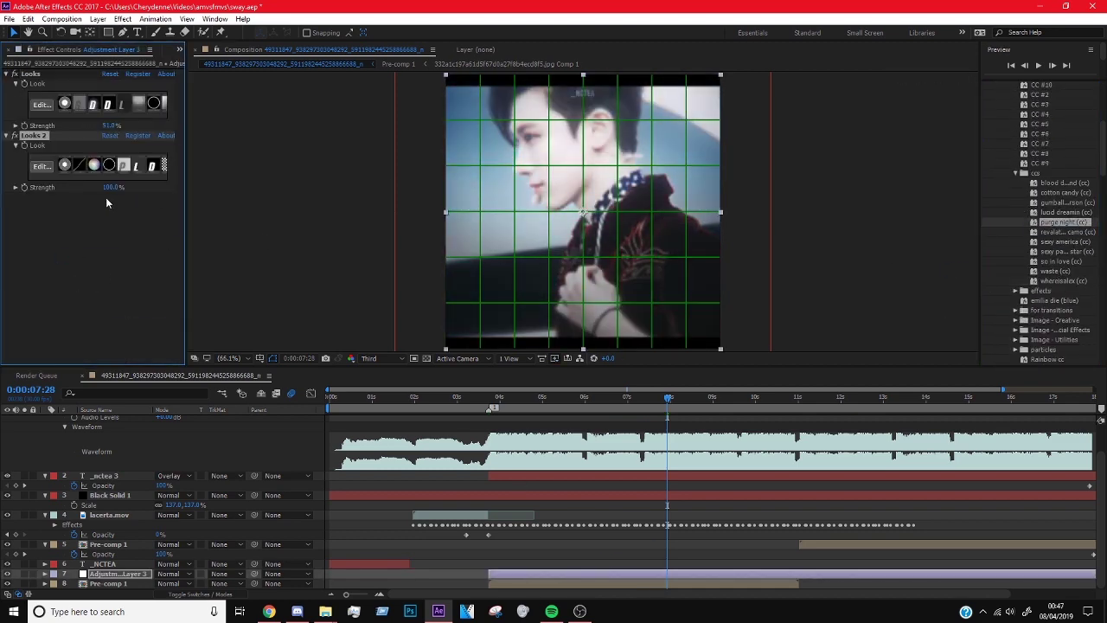
left_click_drag(39, 76, 39, 78)
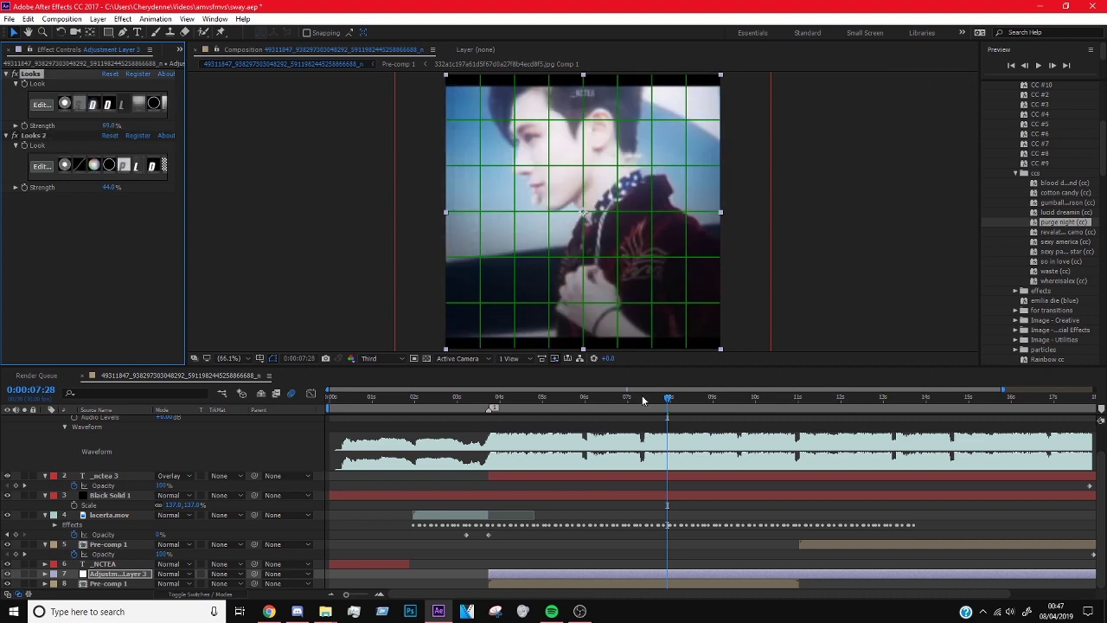
left_click(518, 399)
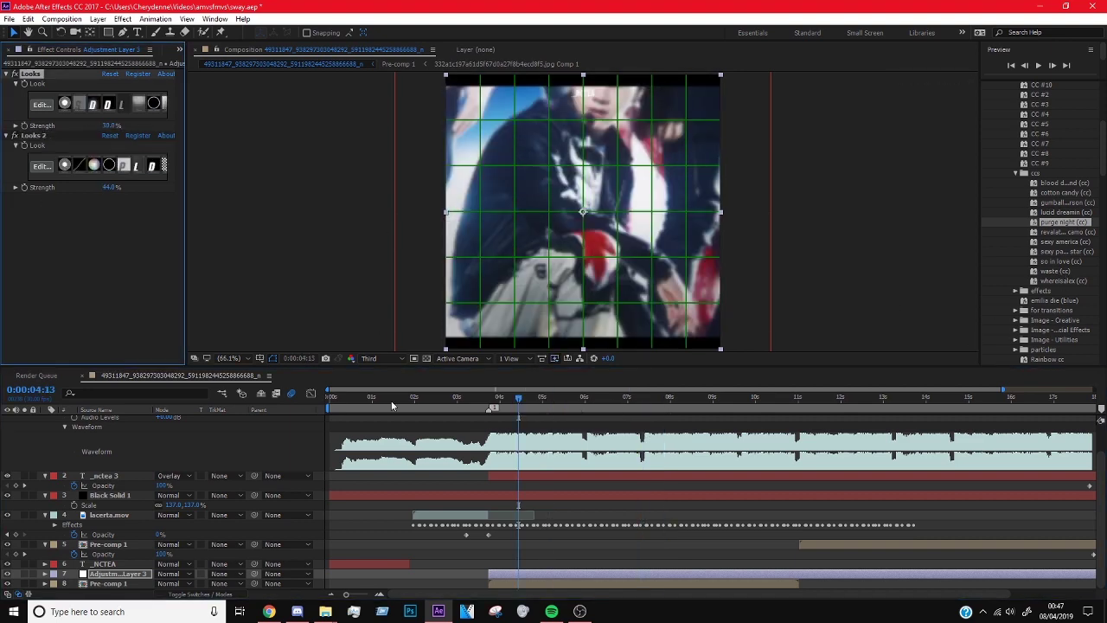
- Preview the graded edit and reposition the _nctea 3 text near the frame's upper edge
left_click(1037, 67)
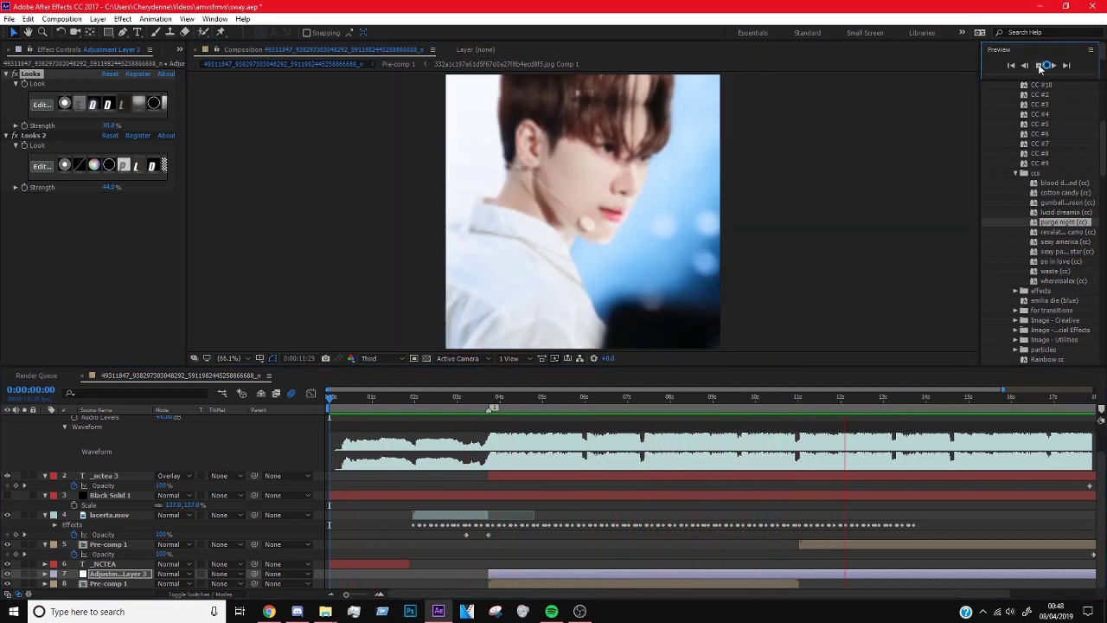
left_click_drag(612, 221, 605, 124)
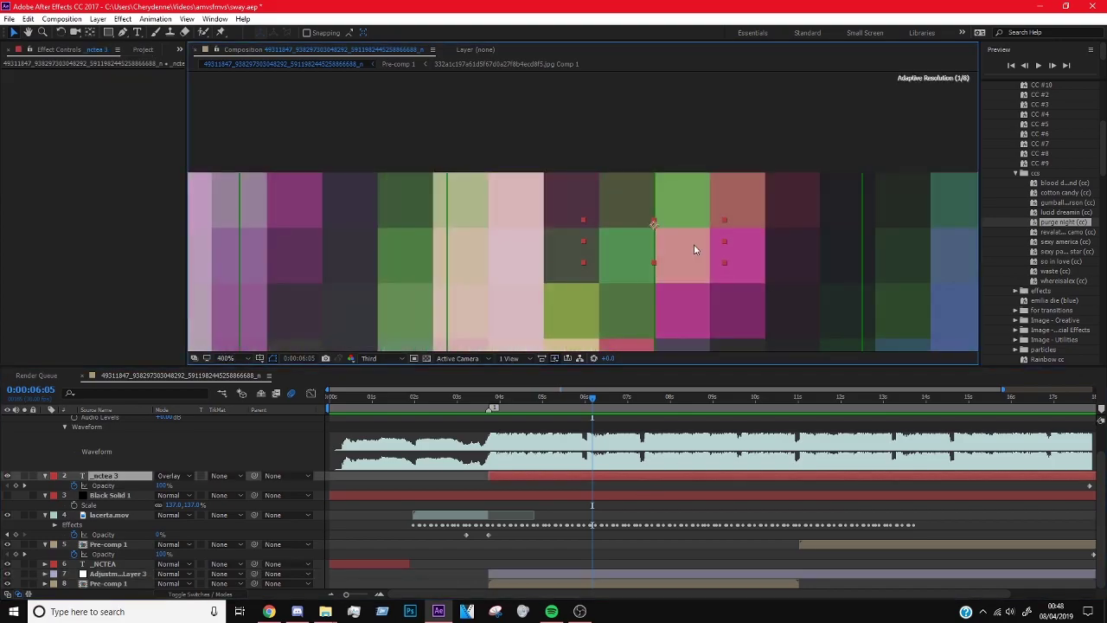